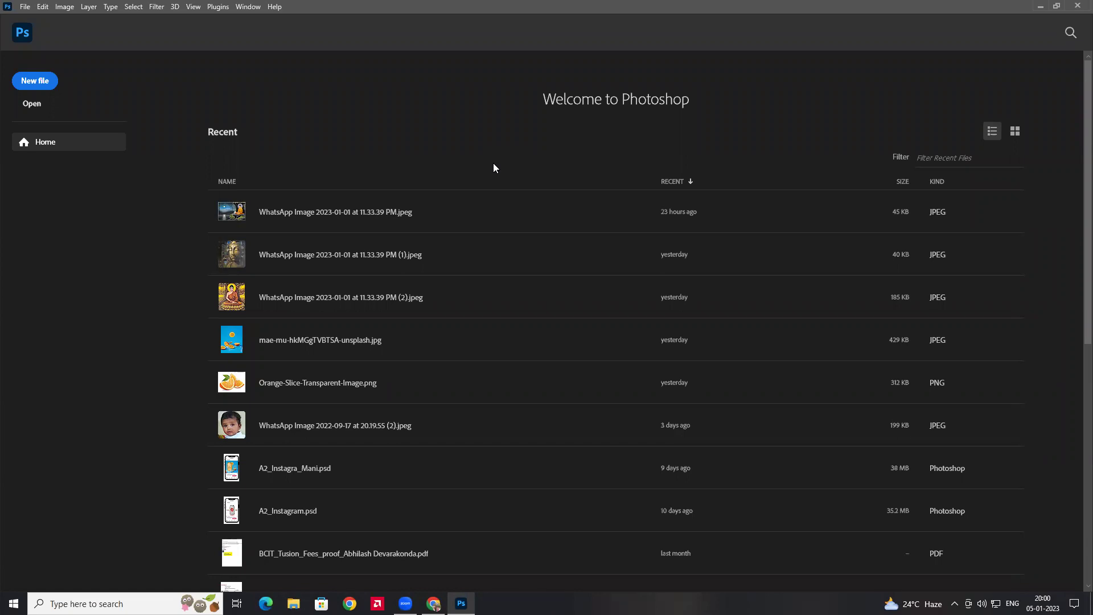
Select the third WhatsApp image in Photoshop's Open dialog and dismiss its context menu
click(46, 109)
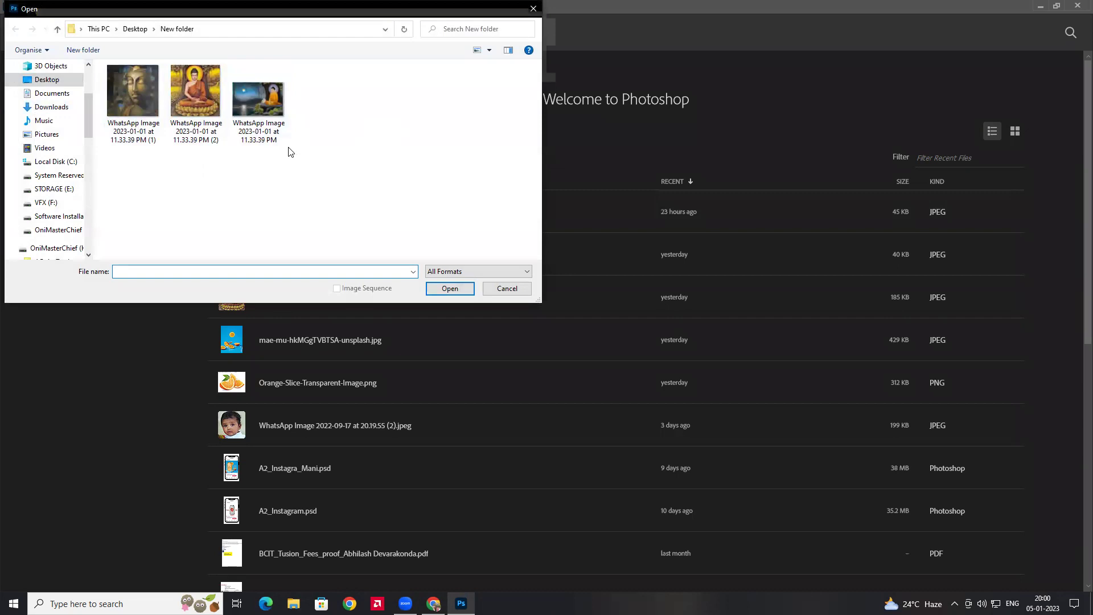
click(279, 105)
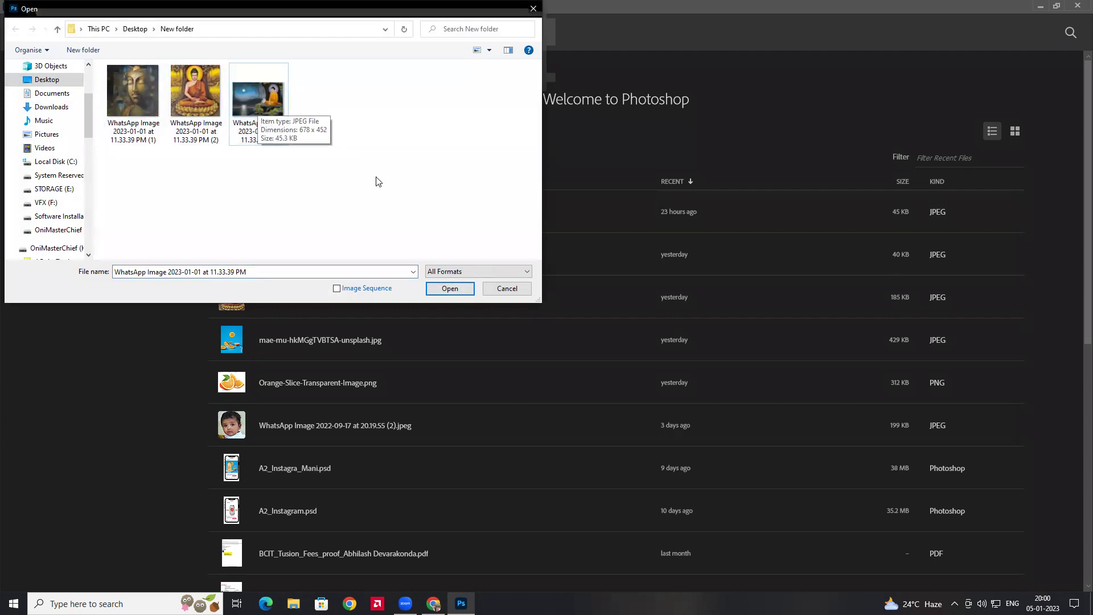
right_click(238, 111)
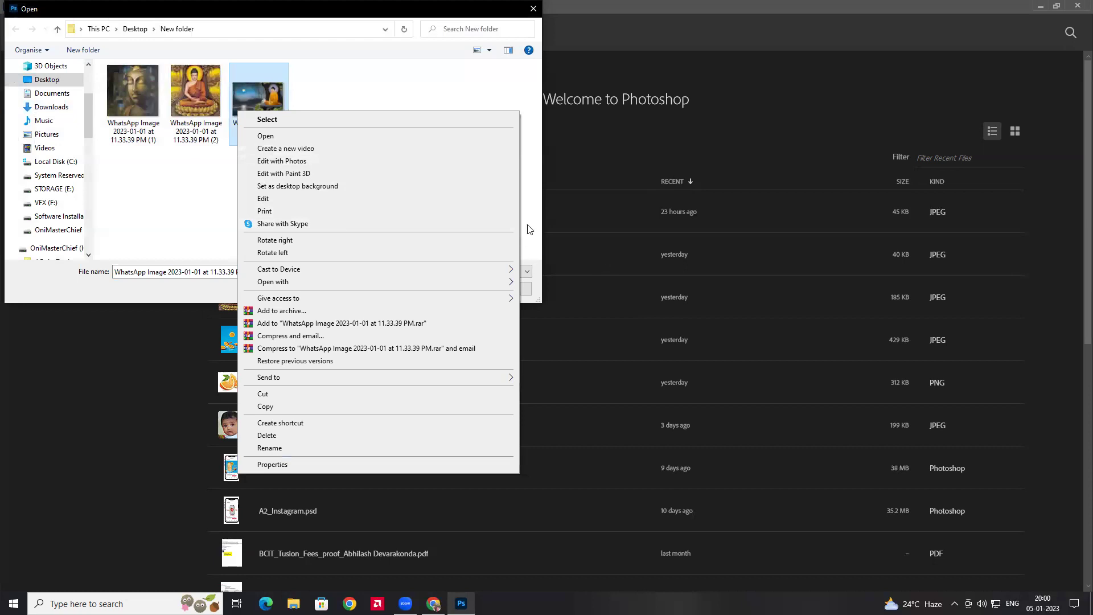
click(400, 94)
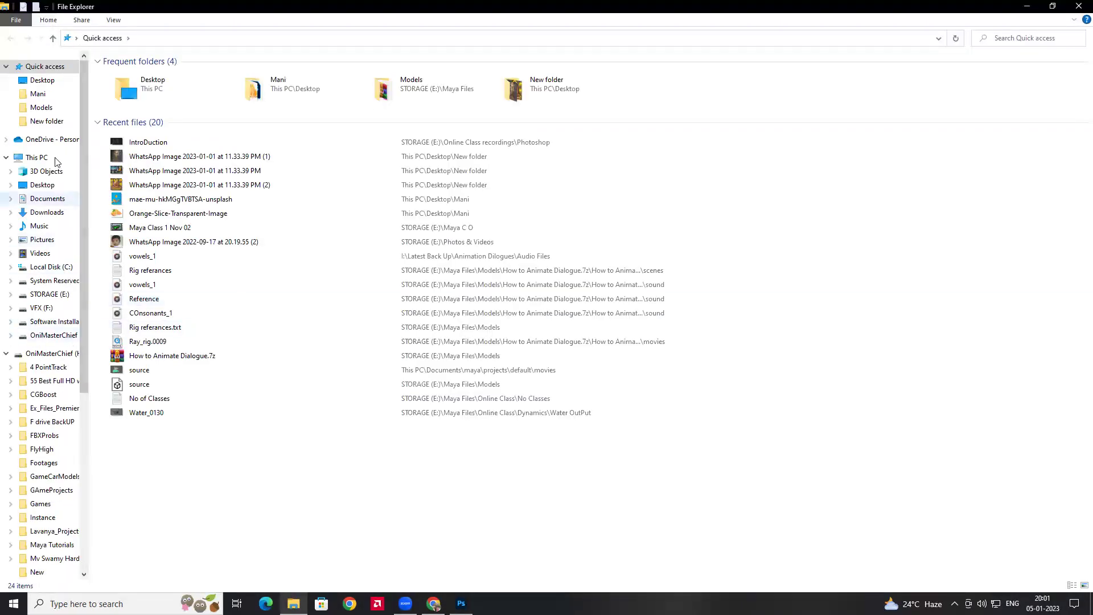
Browse File Explorer to Desktop > New folder and select the moonlit Buddha image
click(43, 185)
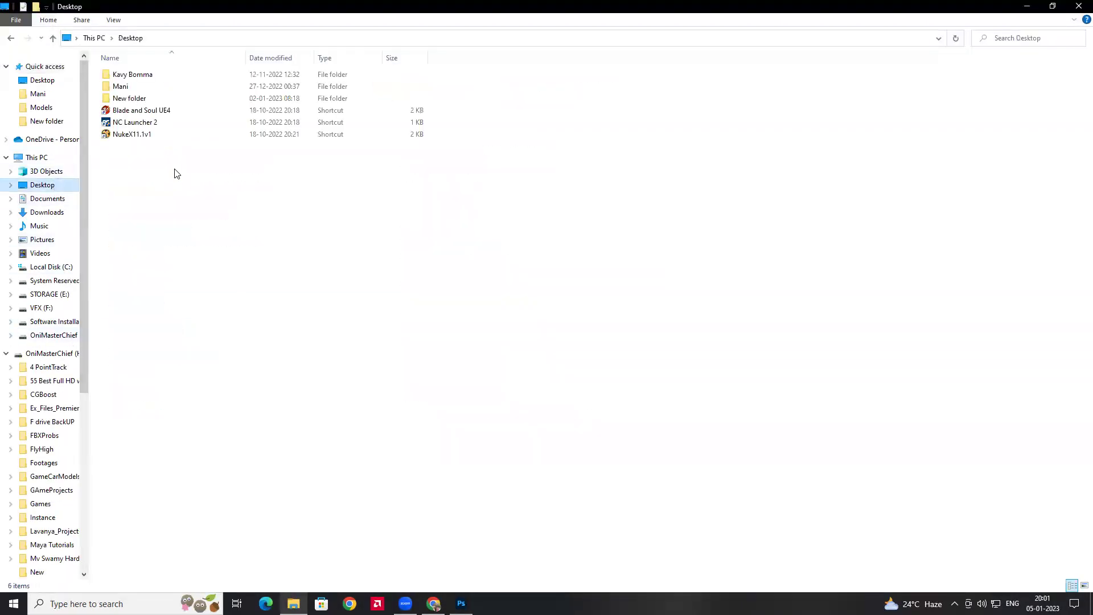
double_click(136, 98)
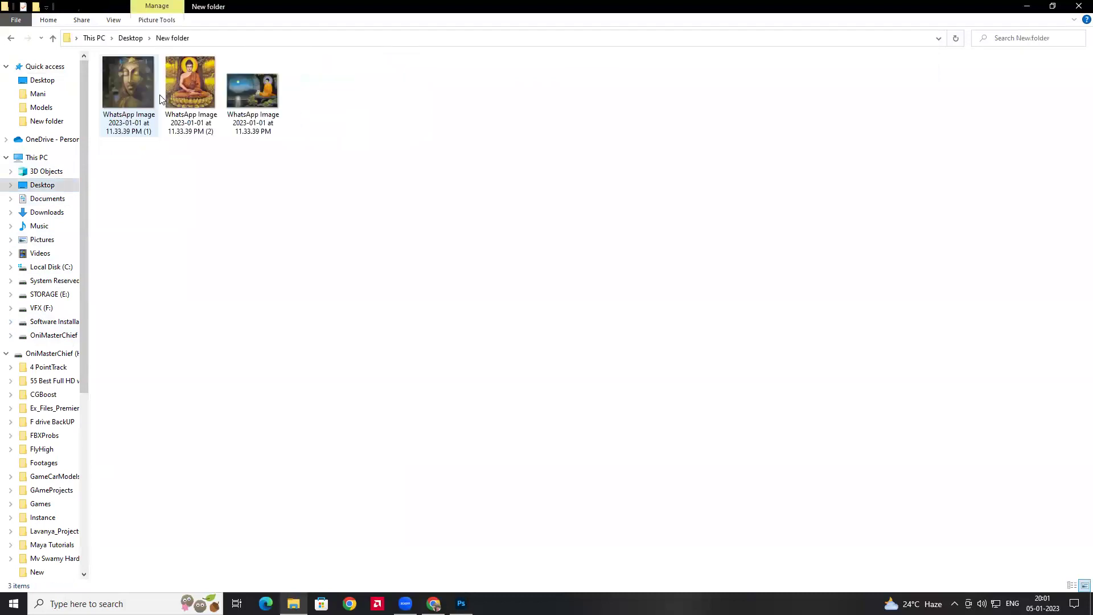
click(257, 101)
right_click(257, 98)
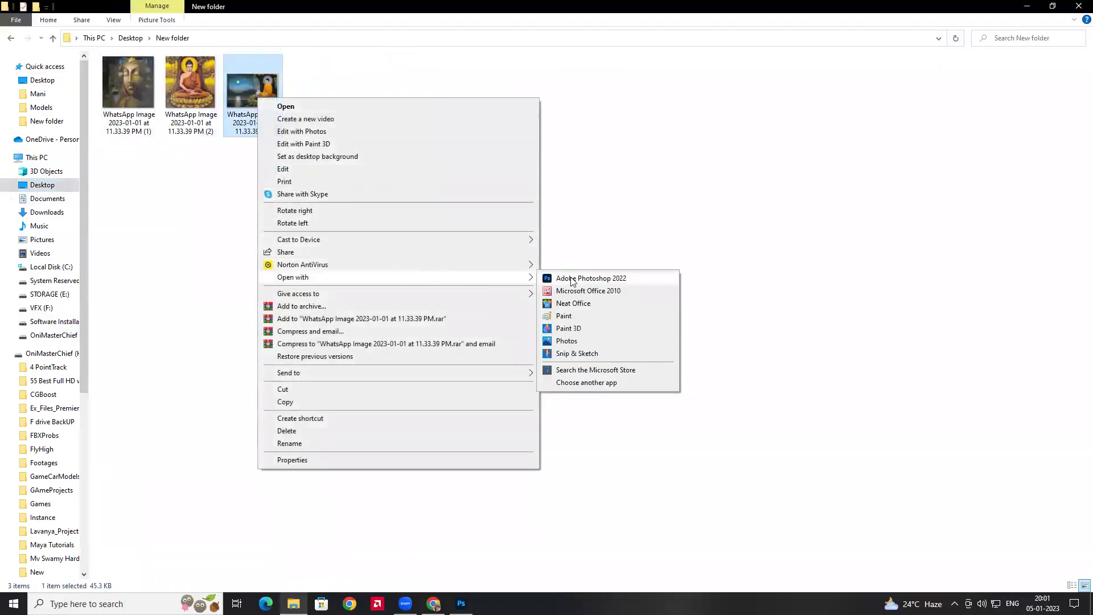
click(209, 181)
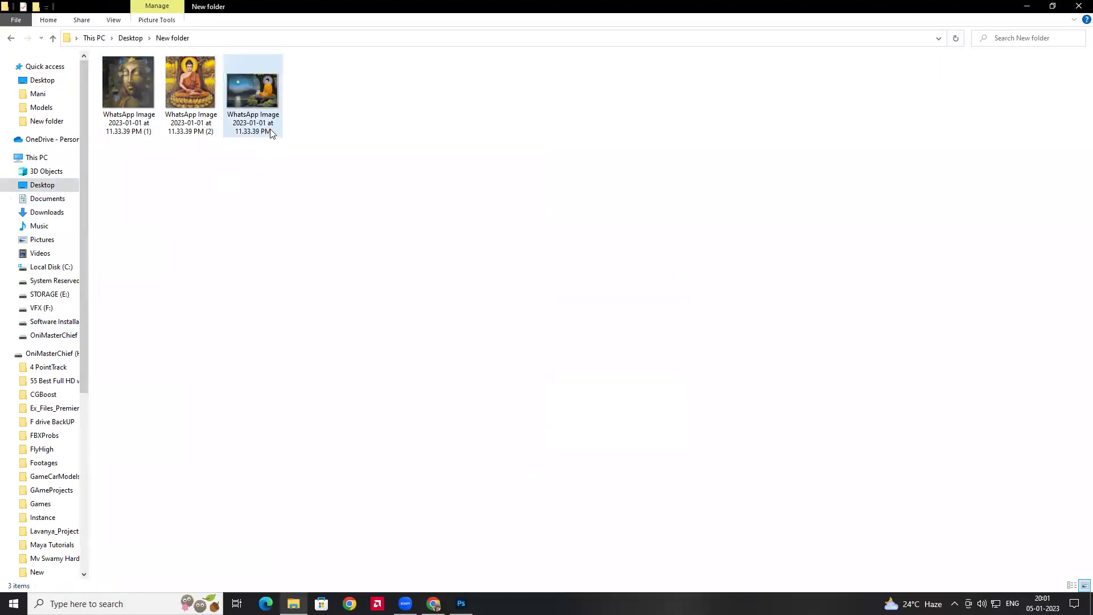
Open the third WhatsApp image with Adobe Photoshop 2022
click(260, 104)
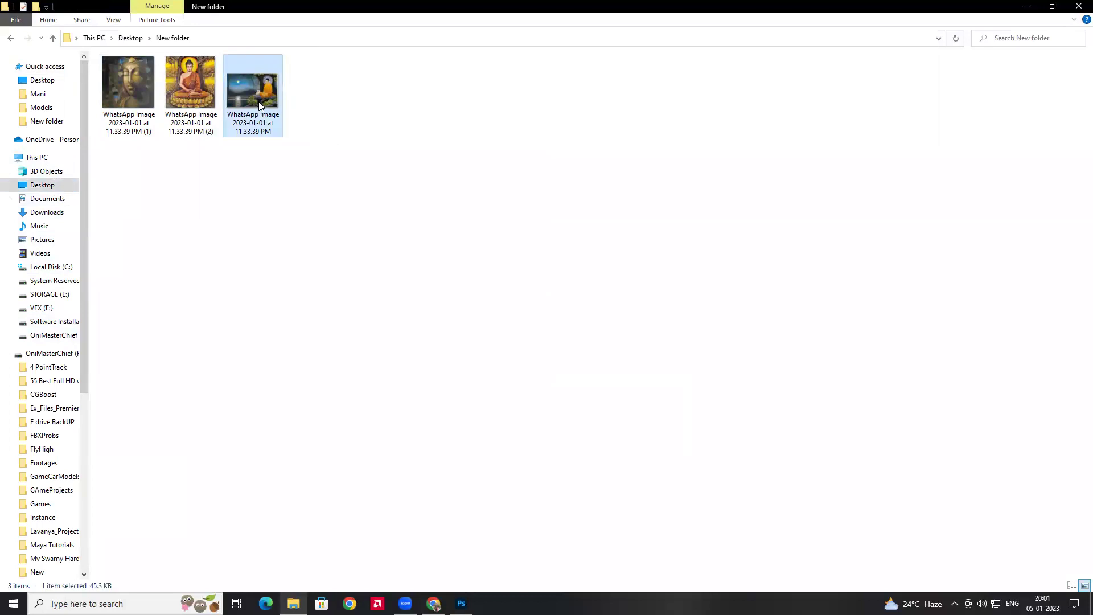
right_click(260, 103)
mouse_move(420, 284)
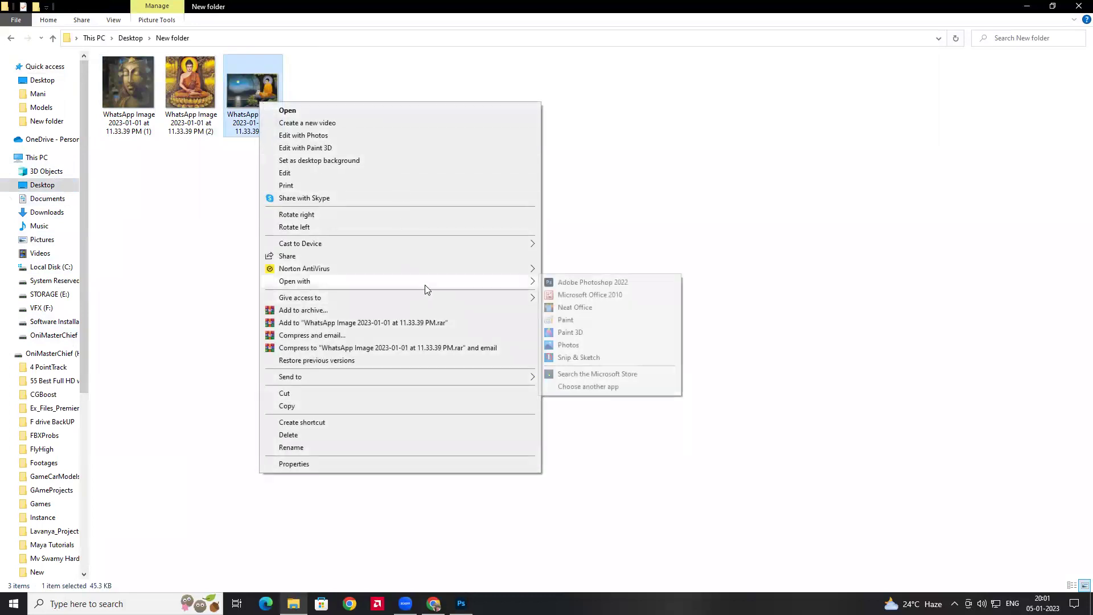
click(609, 282)
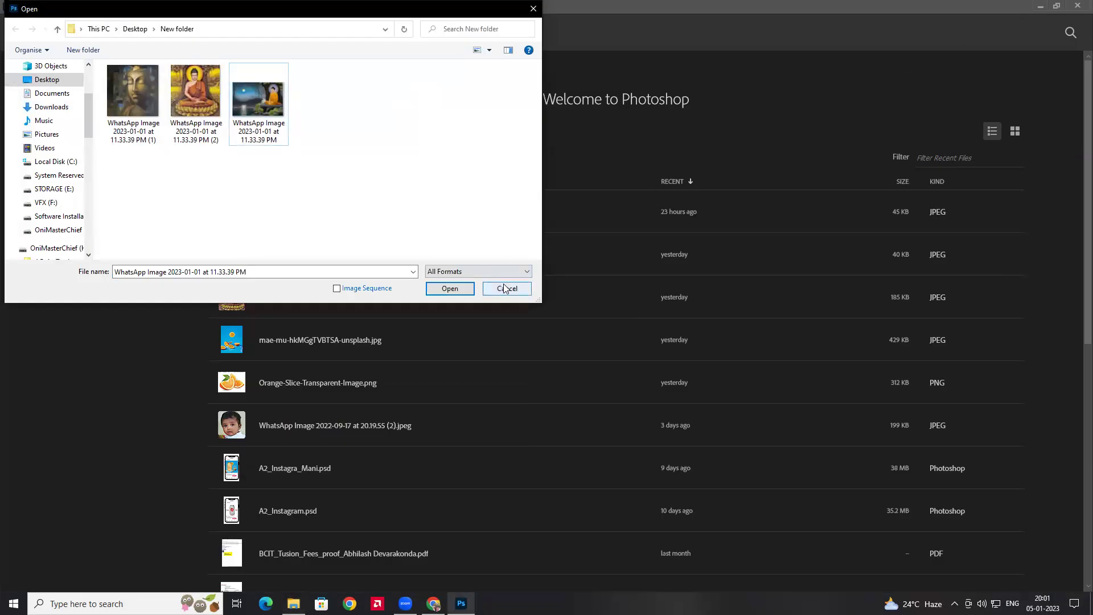
Reopen the third WhatsApp image from the Home screen as a new document
click(487, 289)
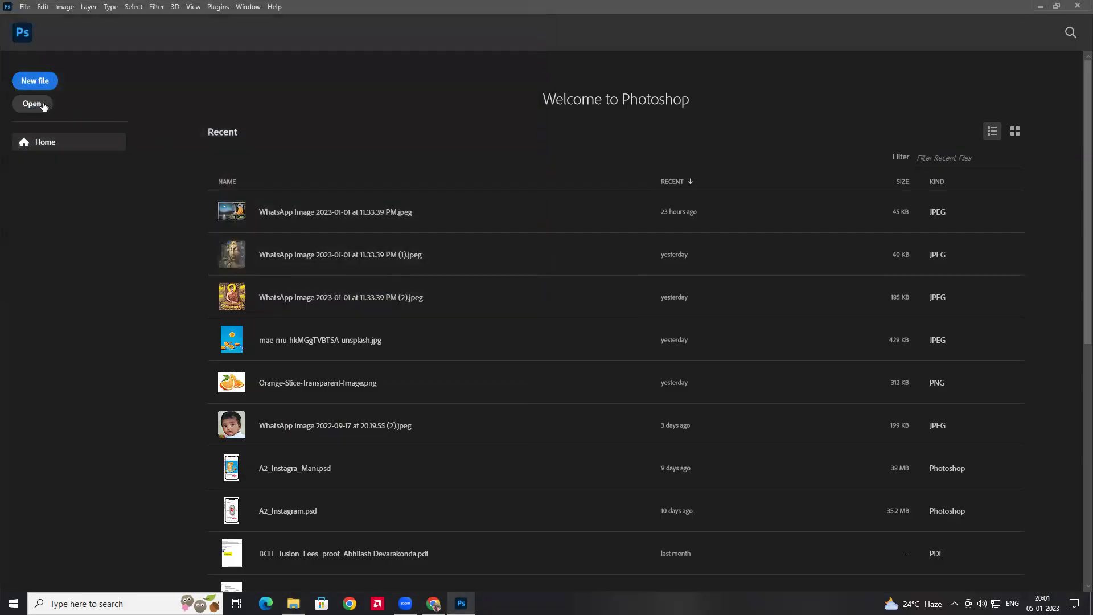
click(43, 106)
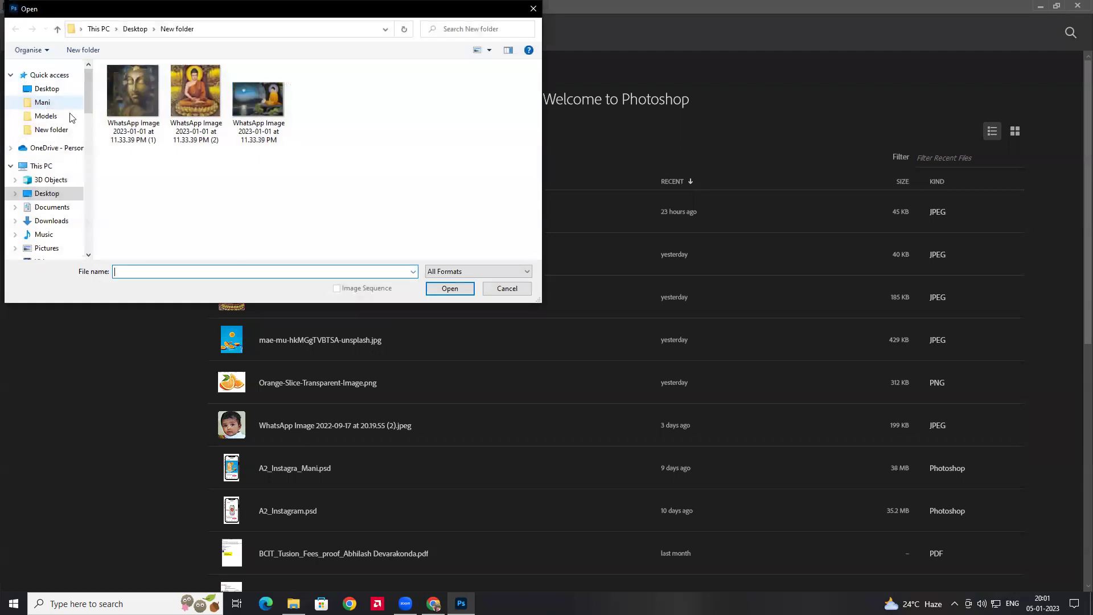
click(279, 125)
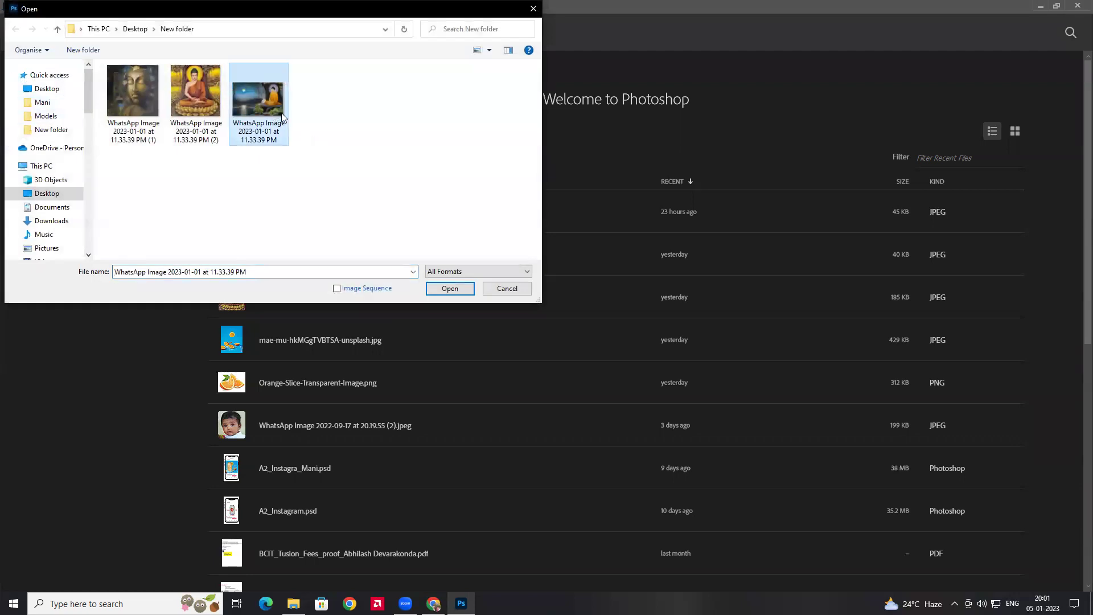
click(459, 289)
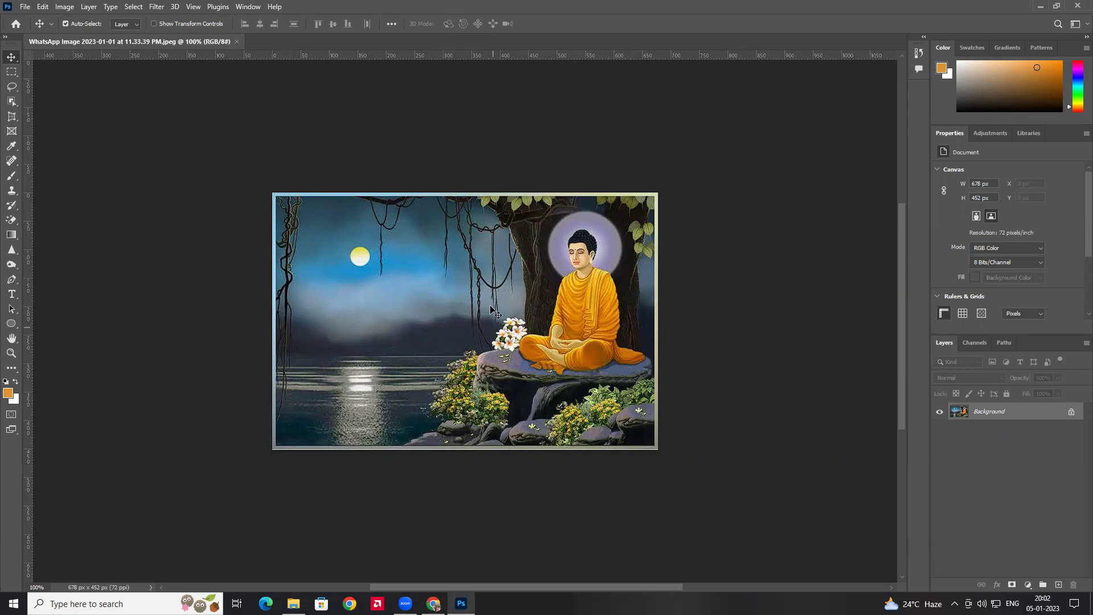
scroll(469, 296, up, 2)
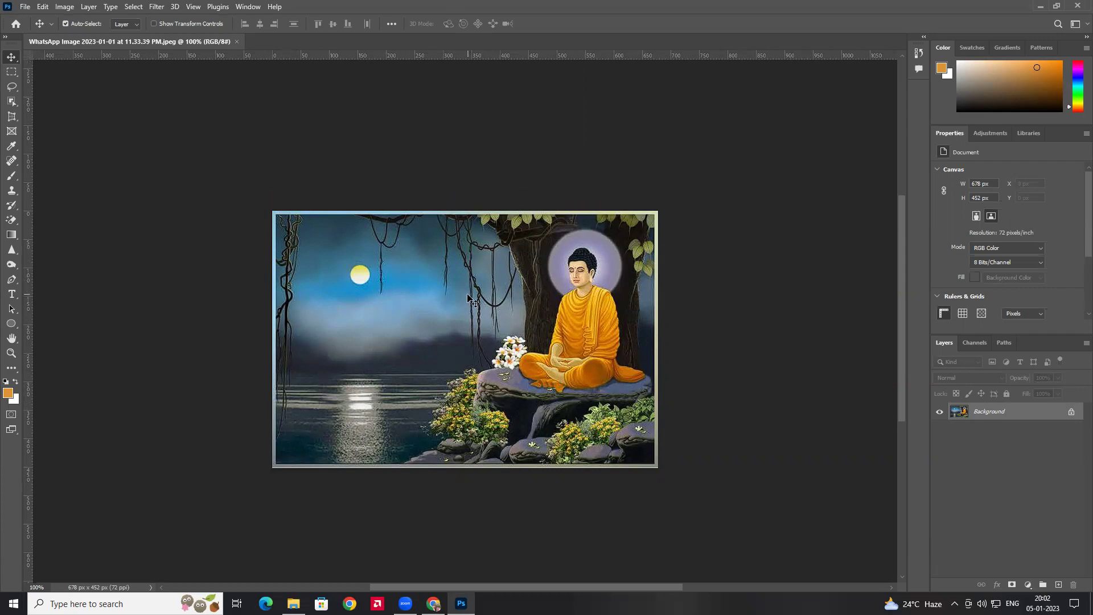
scroll(468, 297, down, 1)
scroll(469, 294, up, 2)
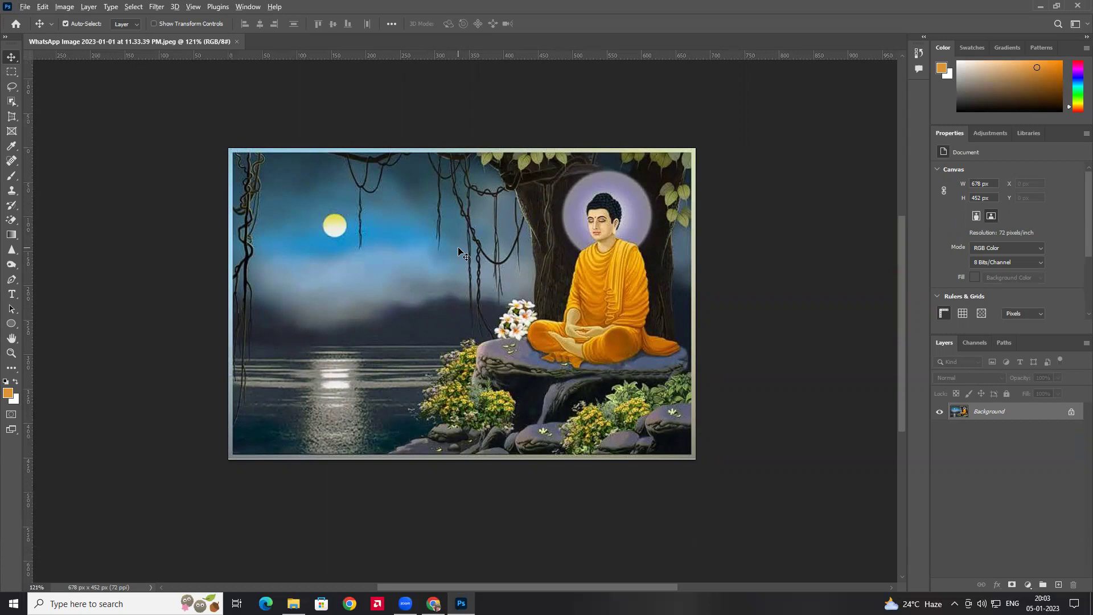
scroll(461, 251, up, 2)
scroll(461, 252, down, 2)
scroll(461, 252, up, 3)
scroll(460, 257, up, 3)
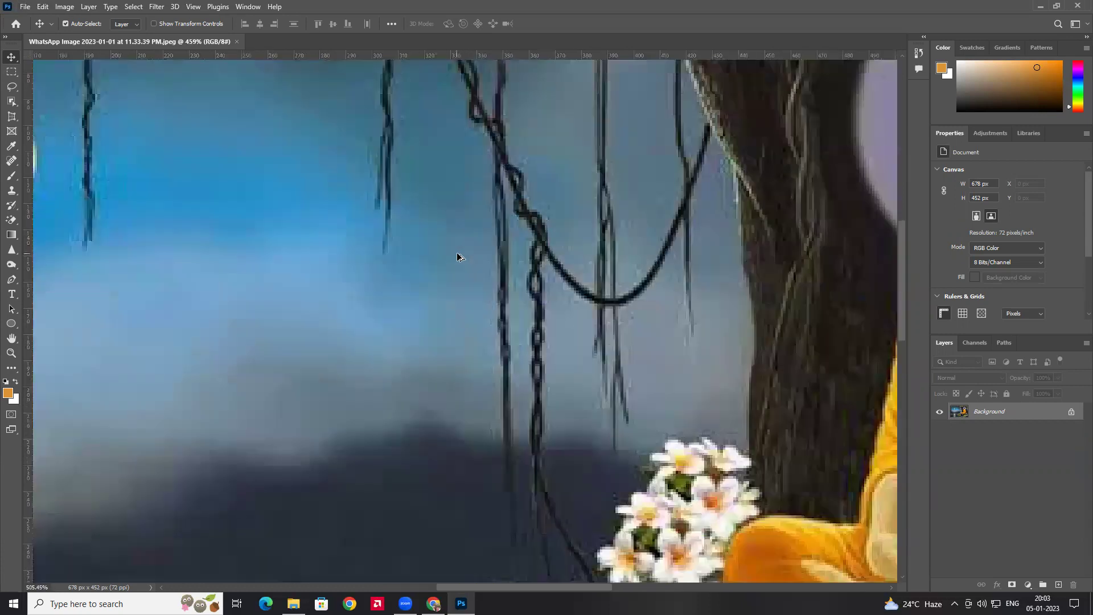
scroll(460, 257, up, 1)
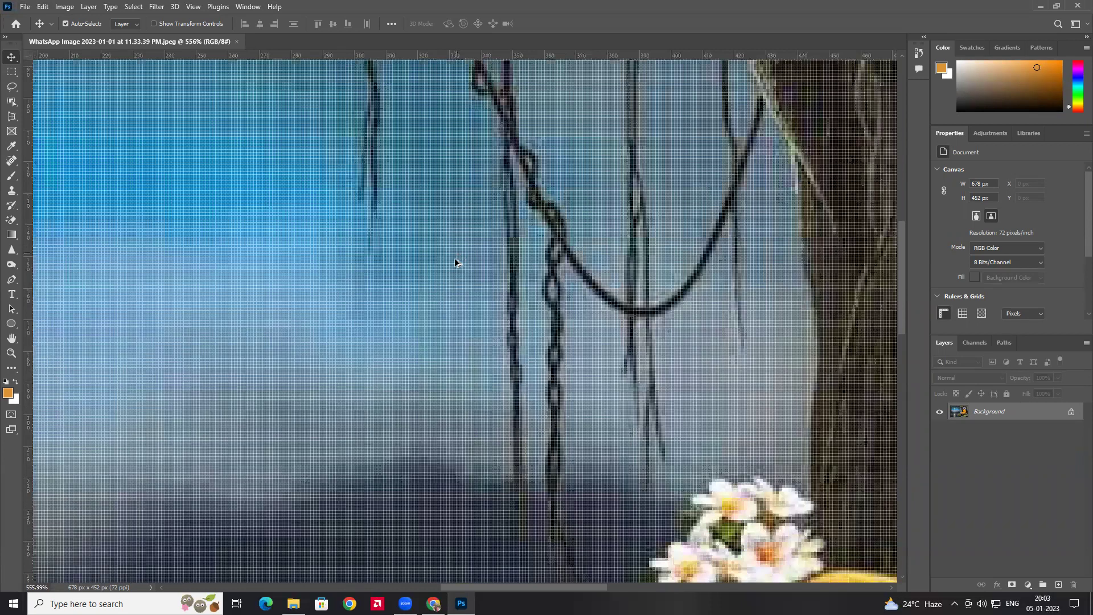
scroll(455, 263, down, 6)
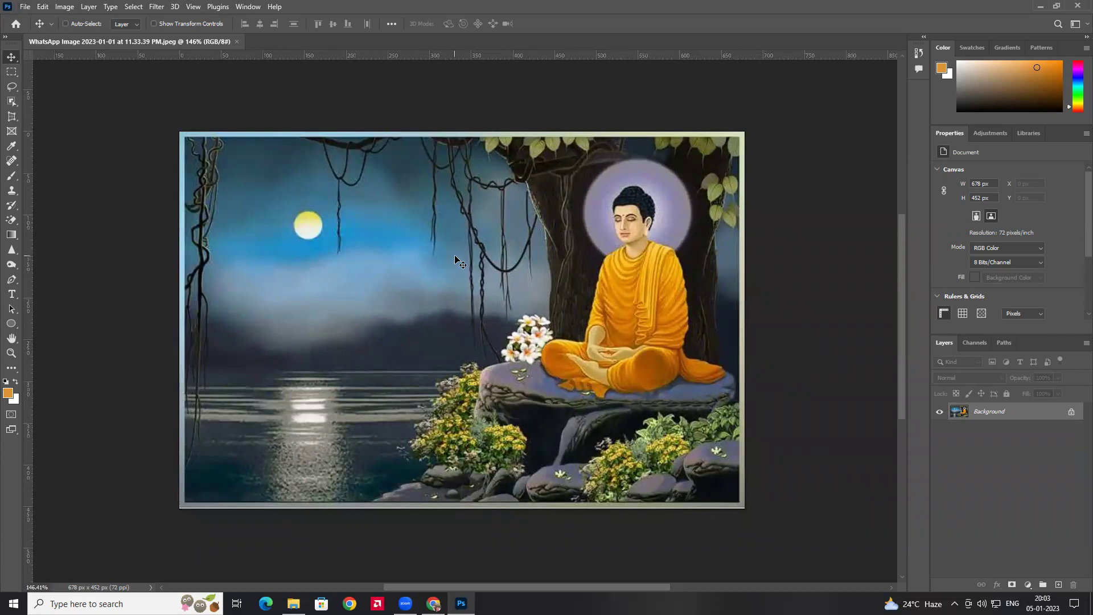
scroll(456, 259, up, 2)
scroll(456, 260, up, 2)
key(ctrl+1)
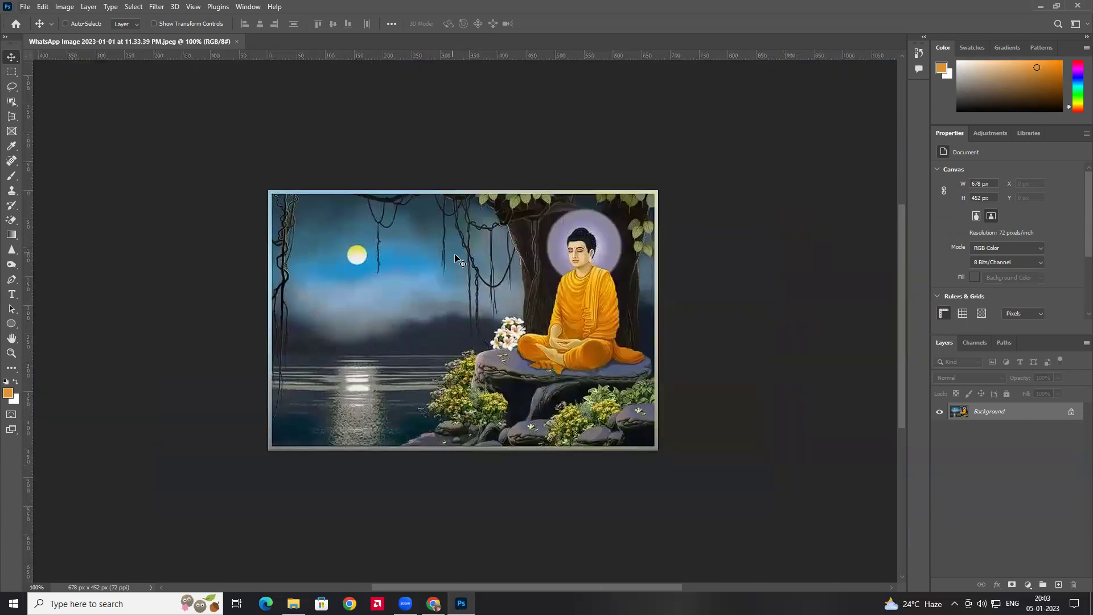
key(ctrl+plus)
key(ctrl+plus)
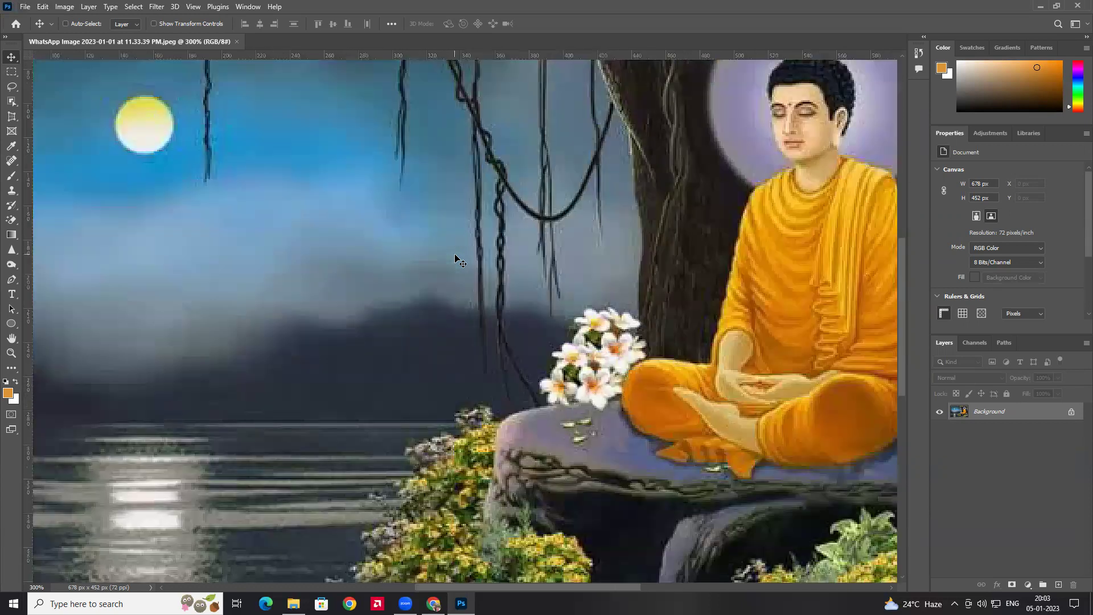
key(ctrl+minus)
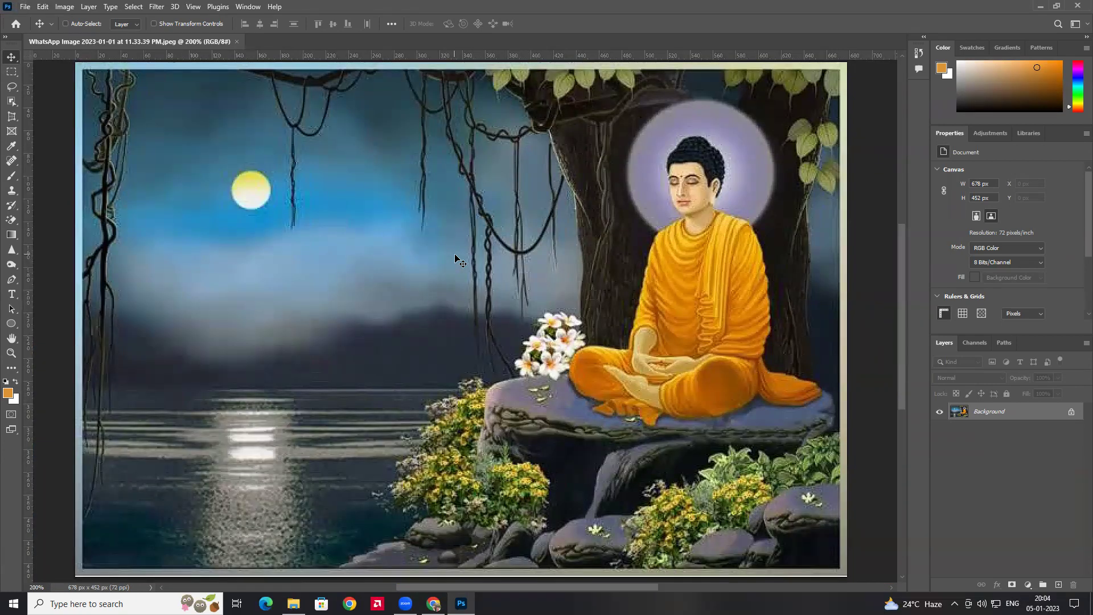
key(ctrl+plus)
key(ctrl+plus)
key(ctrl+plus)
key(ctrl+plus)
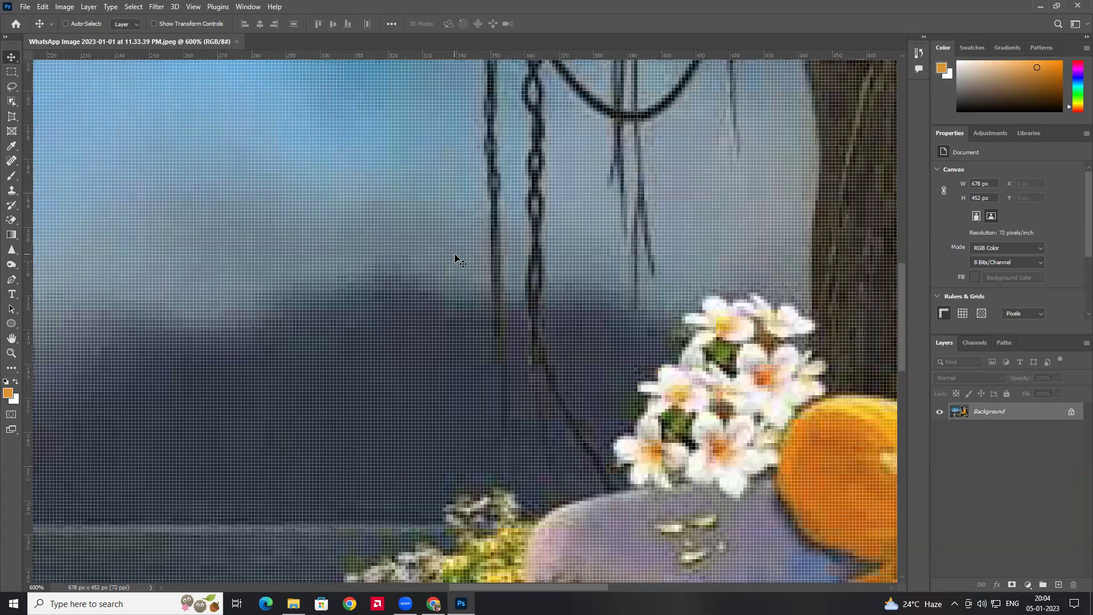
key(ctrl+1)
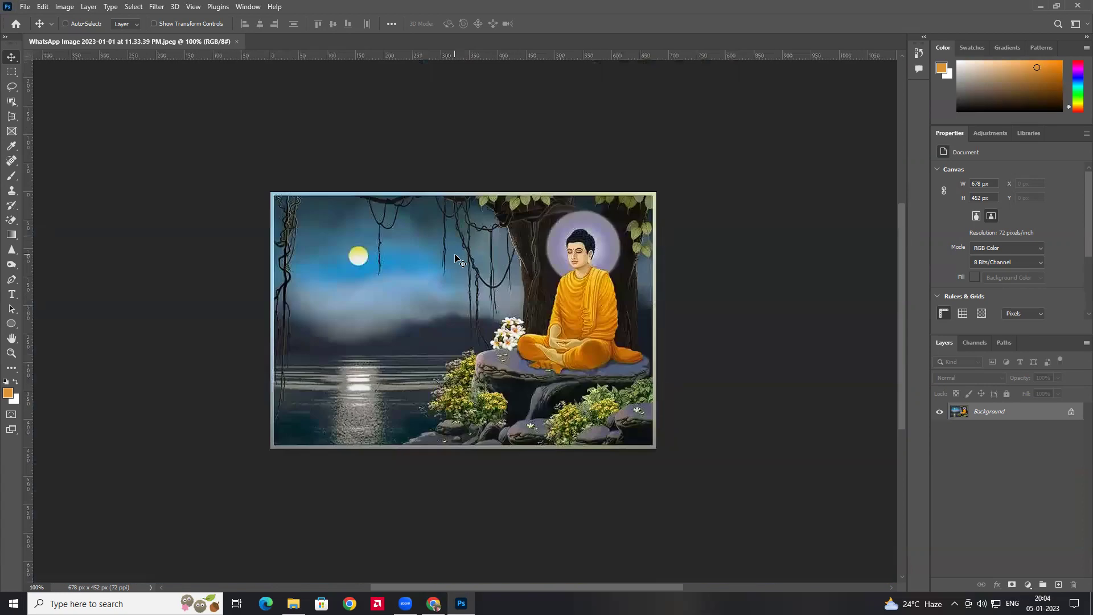
scroll(456, 259, up, 5)
scroll(456, 259, down, 3)
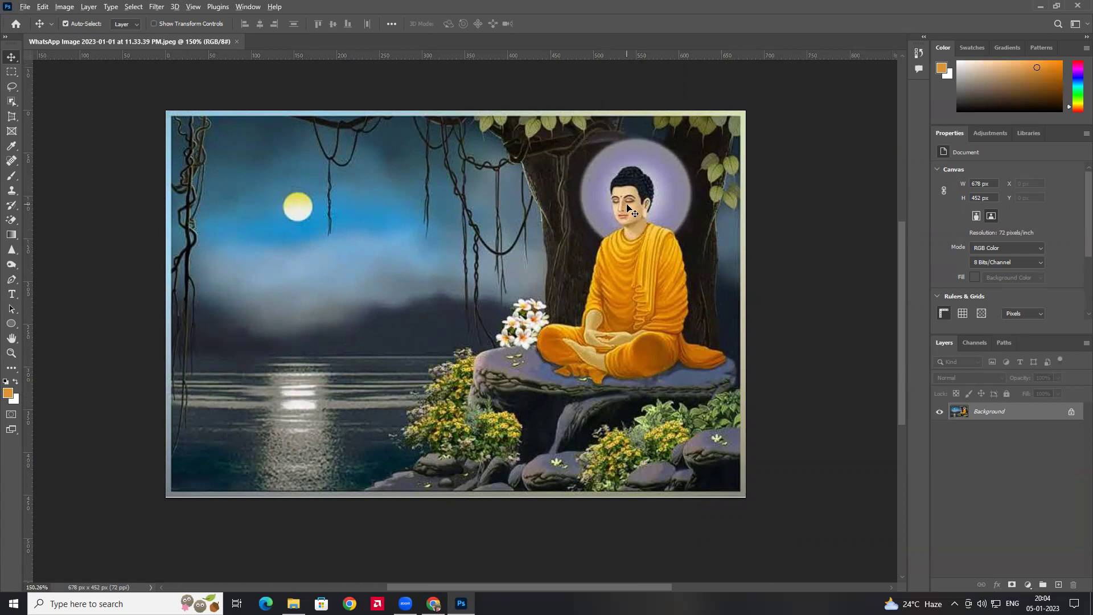
scroll(626, 205, up, 6)
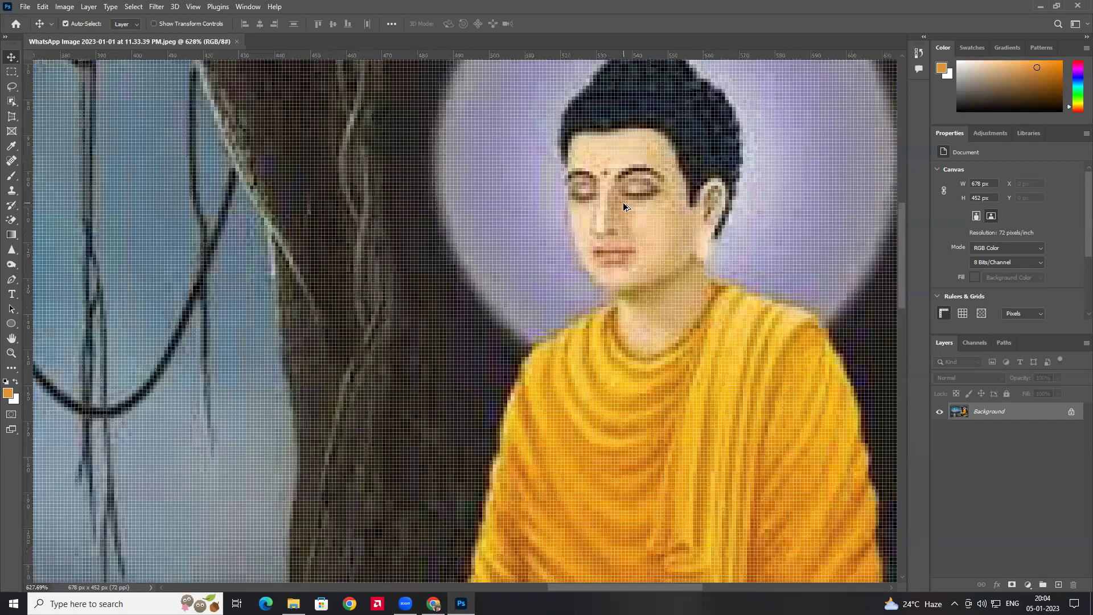
scroll(228, 209, down, 5)
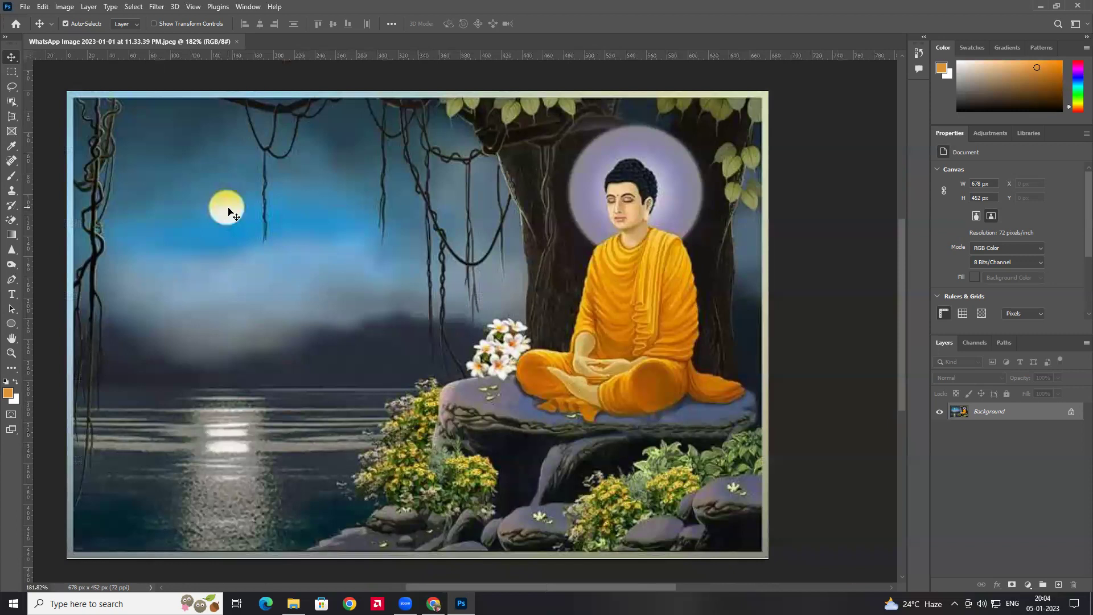
scroll(231, 211, up, 5)
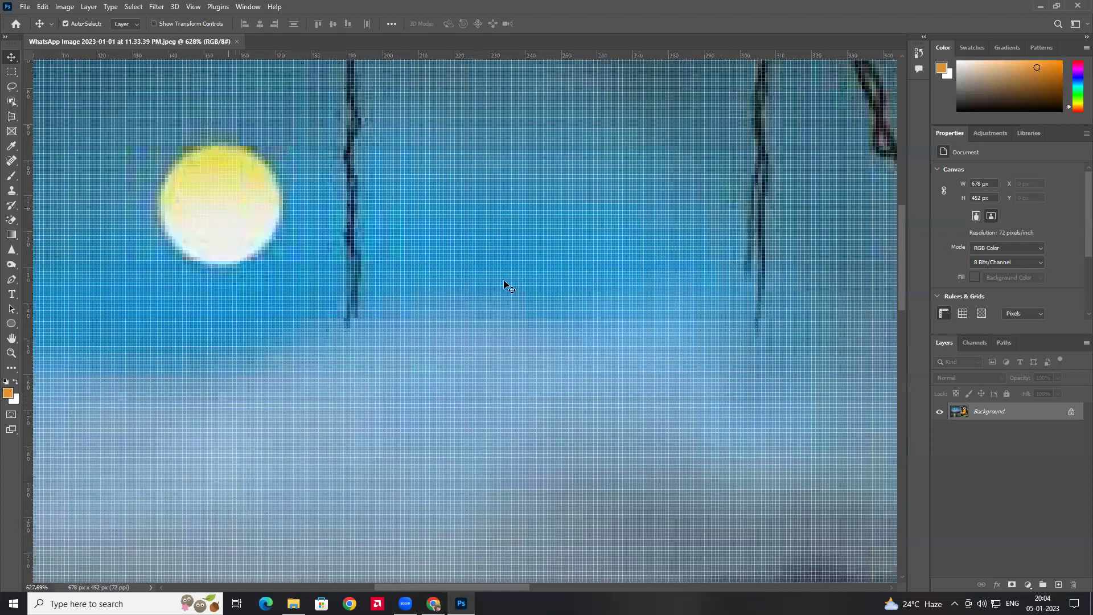
scroll(505, 282, down, 6)
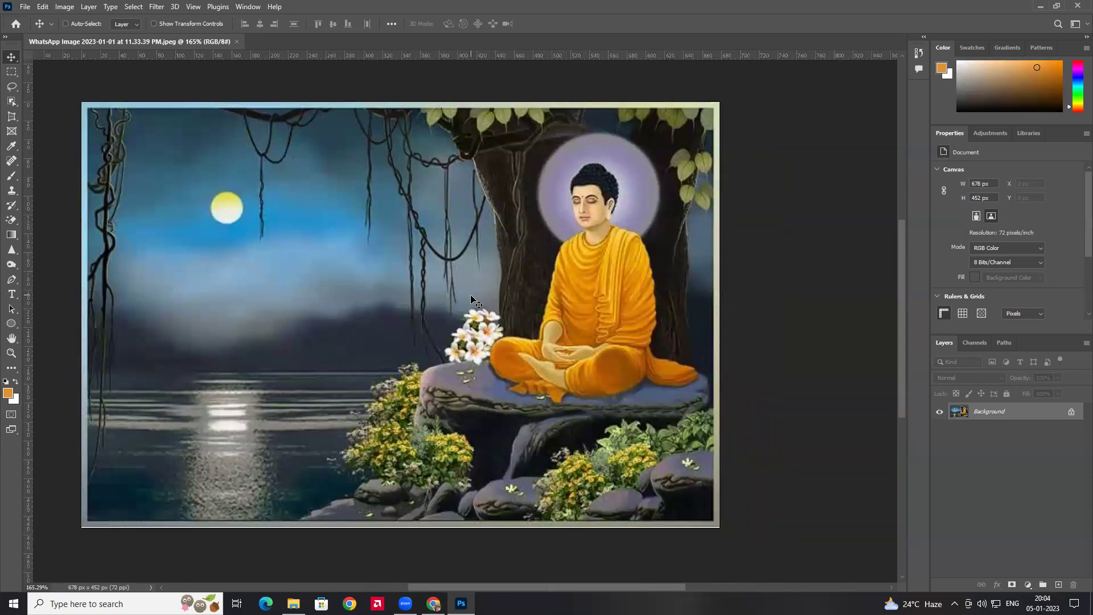
scroll(470, 295, up, 5)
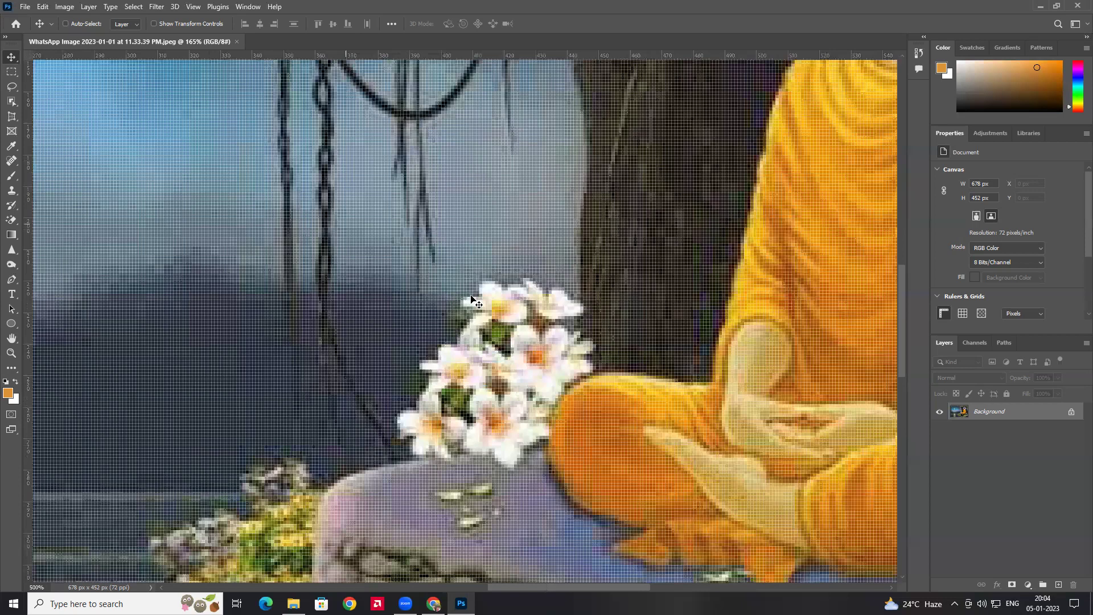
scroll(471, 299, down, 4)
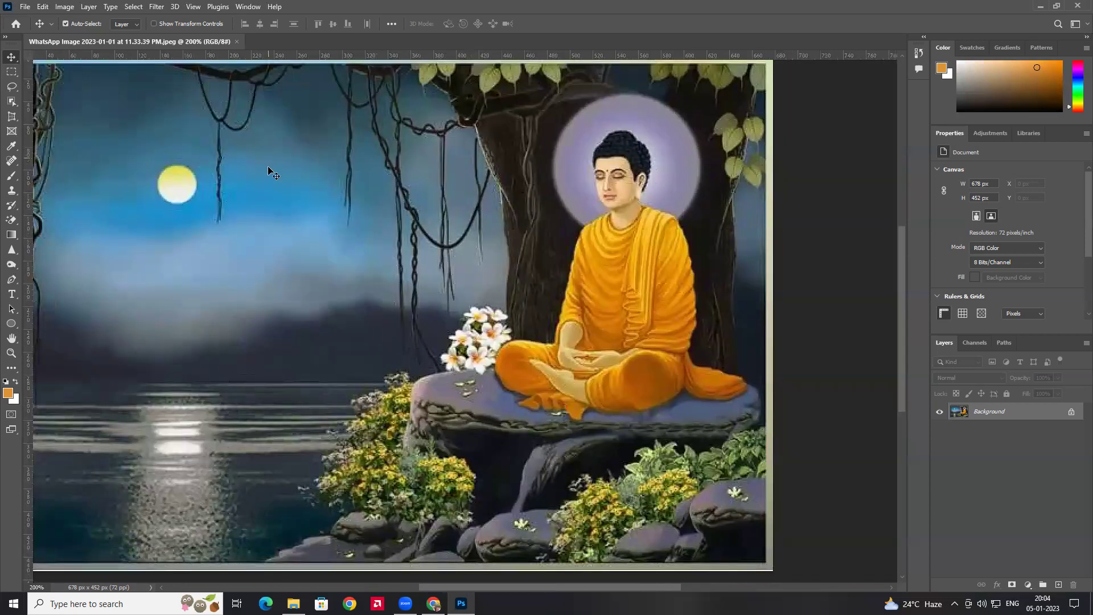
scroll(230, 161, down, 3)
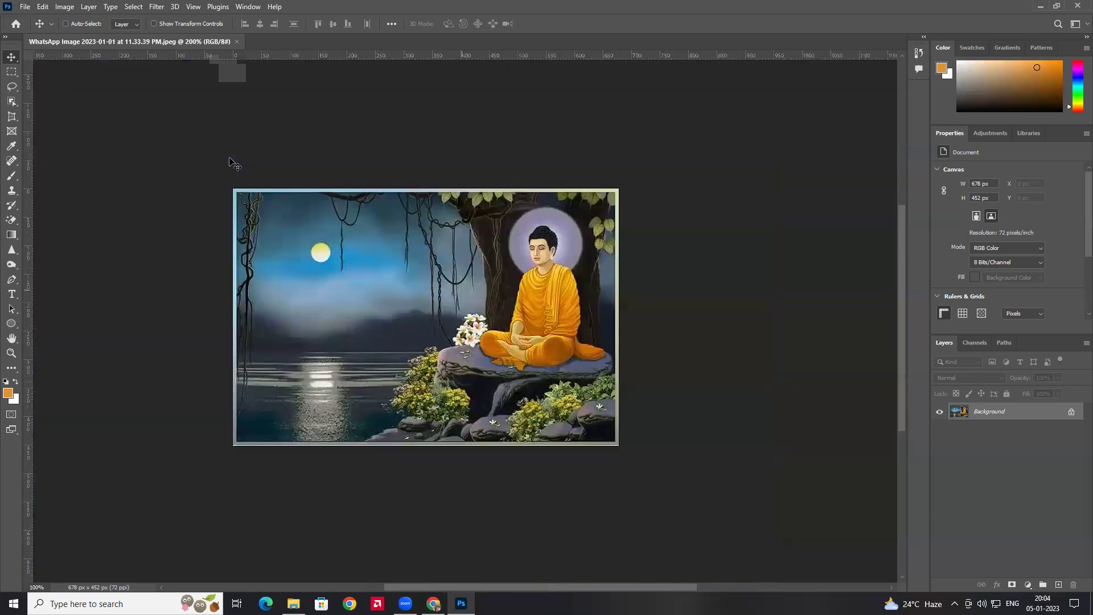
scroll(229, 161, up, 4)
scroll(229, 157, down, 3)
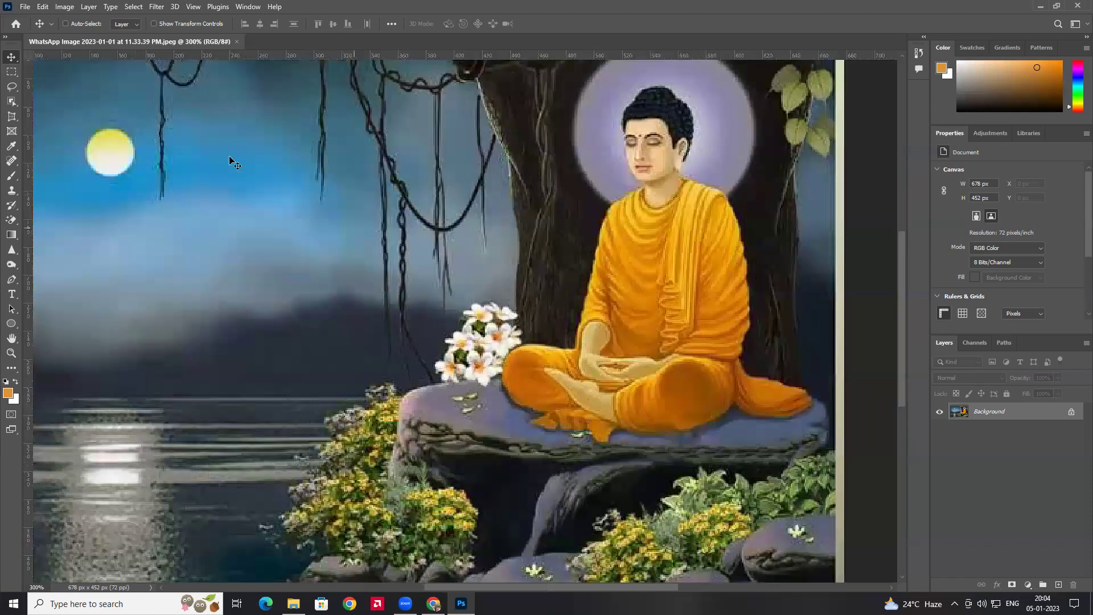
scroll(229, 157, up, 4)
scroll(229, 155, down, 3)
scroll(360, 278, up, 3)
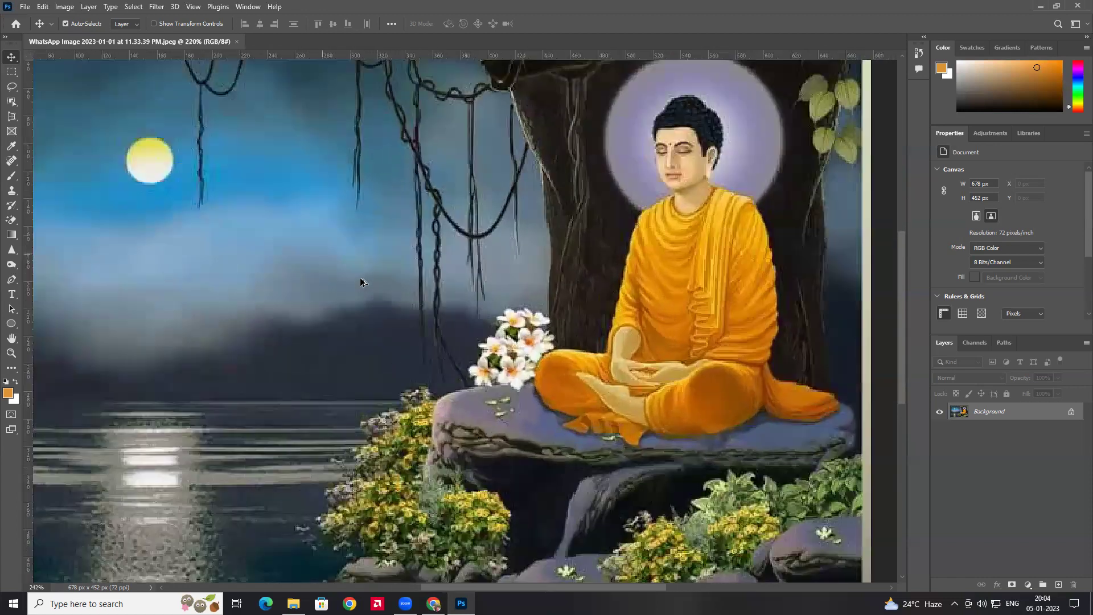
scroll(365, 279, up, 5)
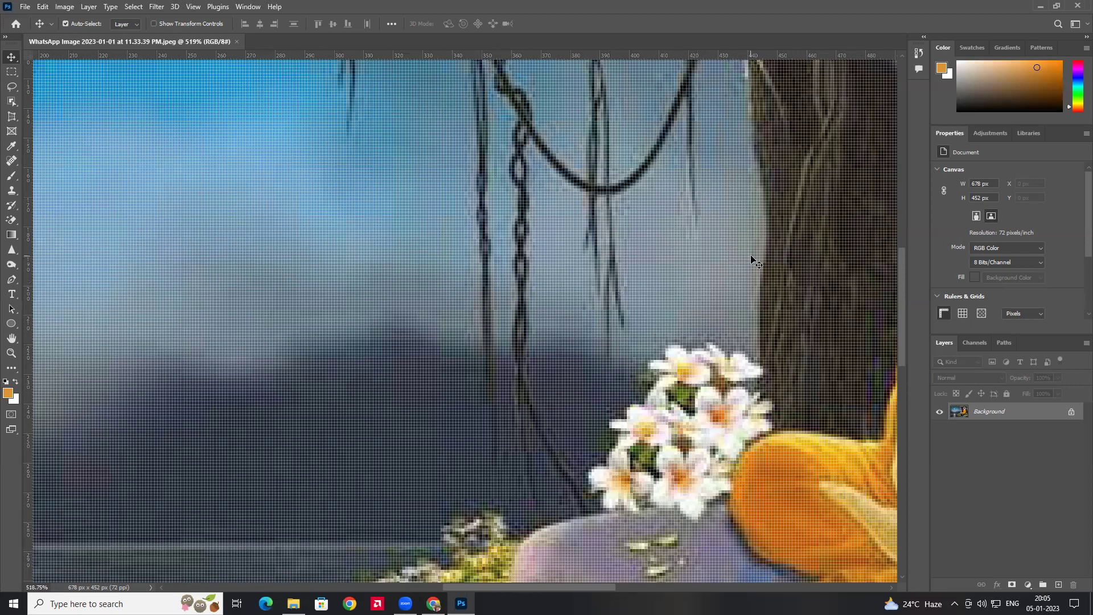
key(space)
drag(836, 195, 386, 247)
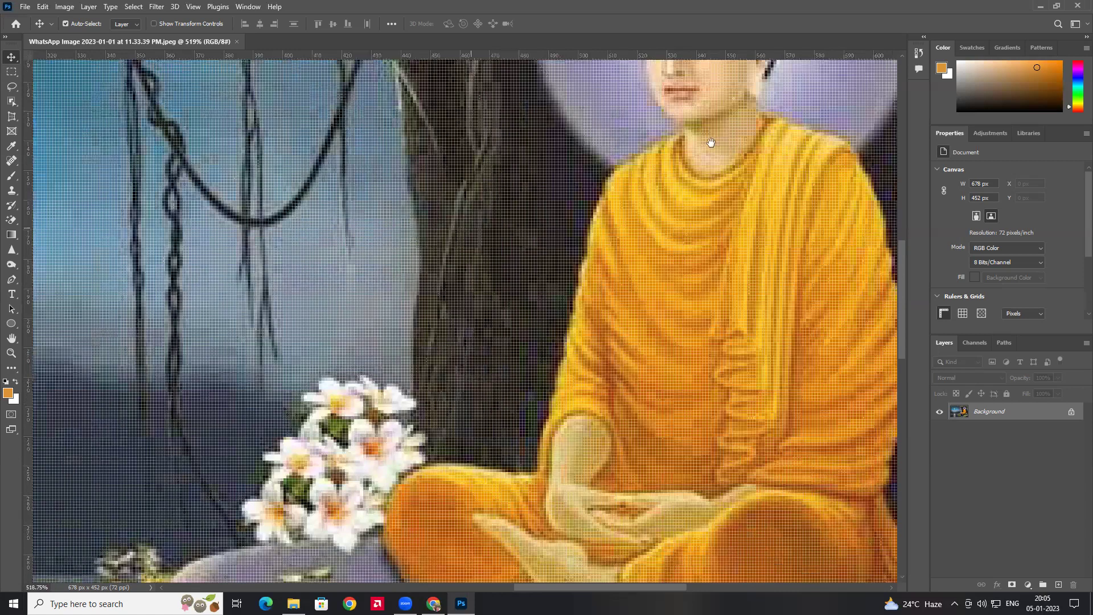
scroll(472, 287, up, 3)
scroll(473, 288, right, 3)
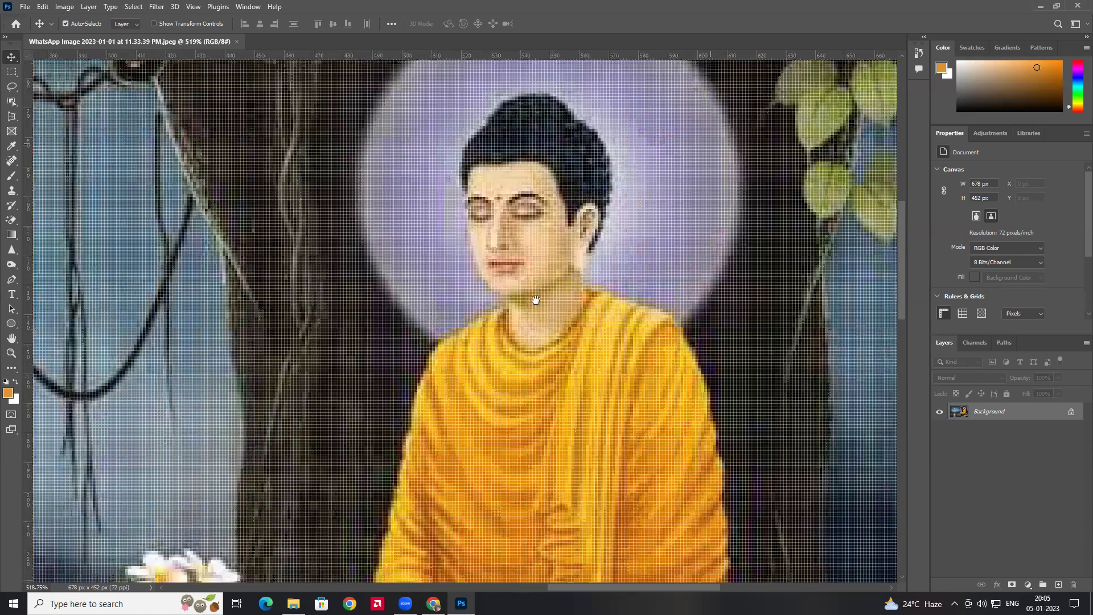
scroll(583, 415, up, 4)
scroll(584, 415, right, 2)
scroll(605, 319, down, 2)
scroll(605, 319, left, 1)
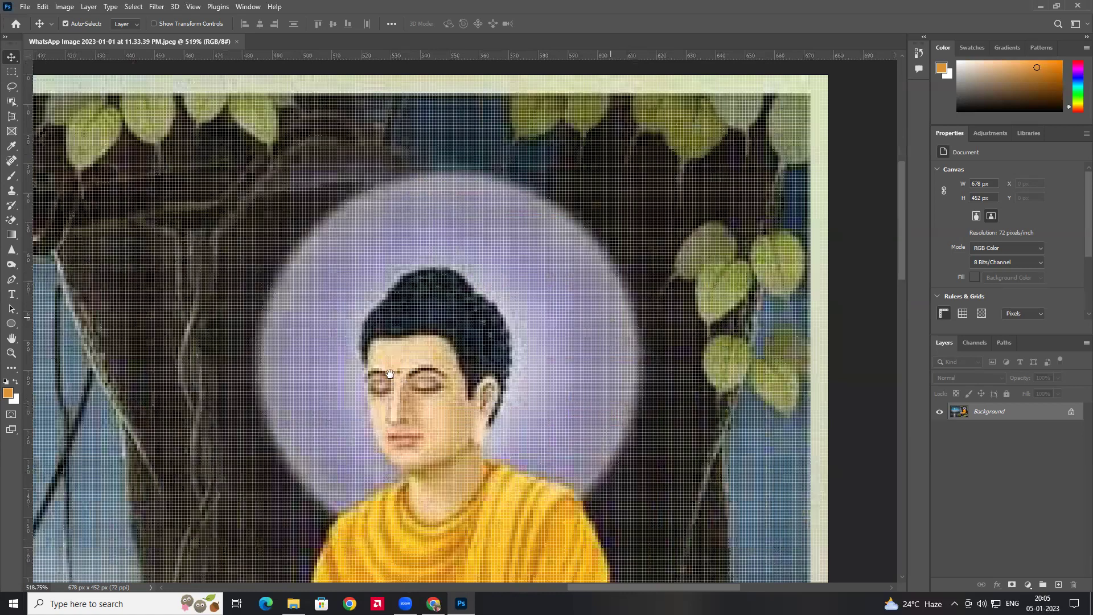
scroll(528, 294, down, 1)
scroll(527, 294, left, 4)
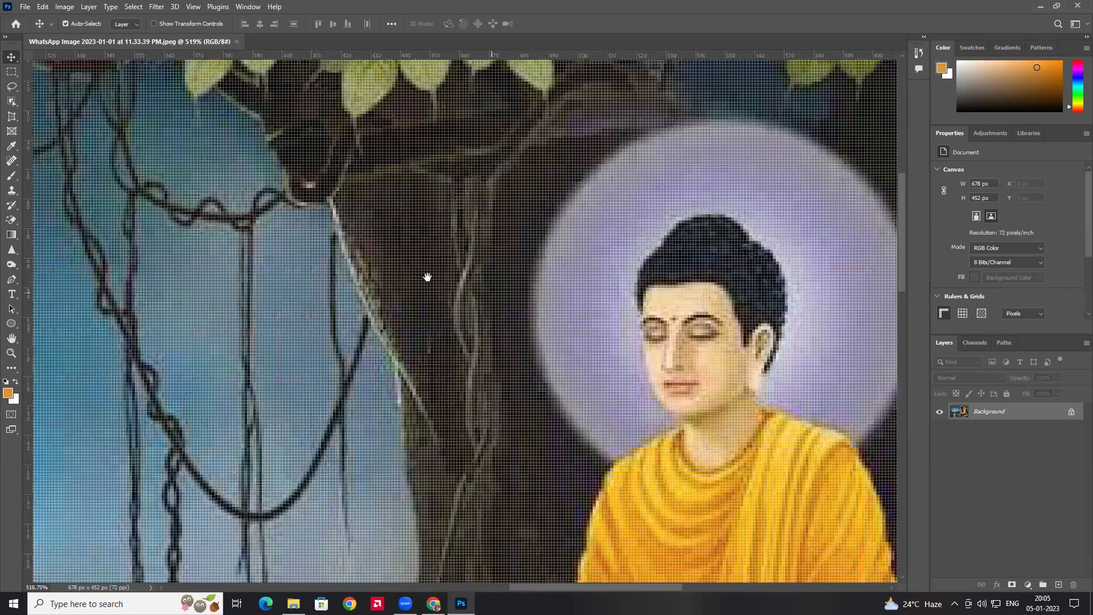
scroll(572, 341, up, 1)
scroll(572, 340, right, 2)
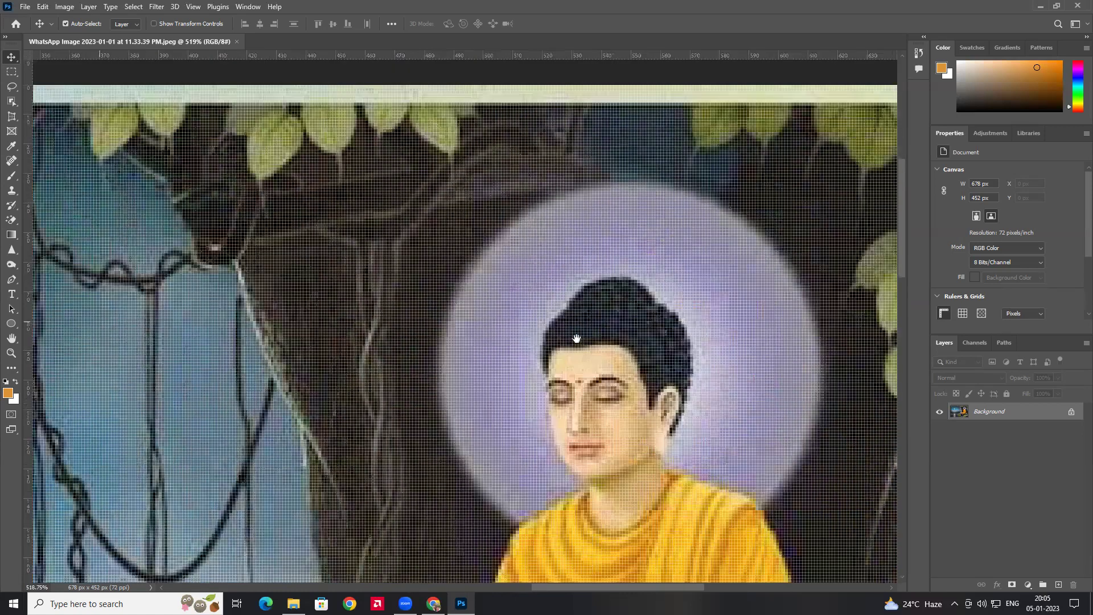
scroll(553, 327, right, 2)
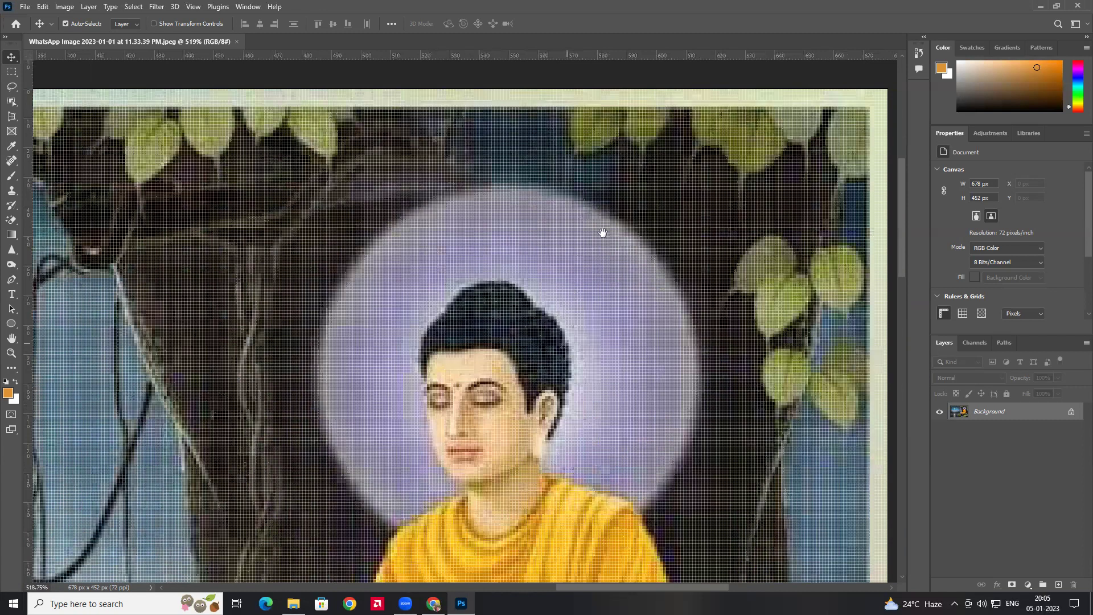
scroll(426, 316, down, 4)
key(ctrl+0)
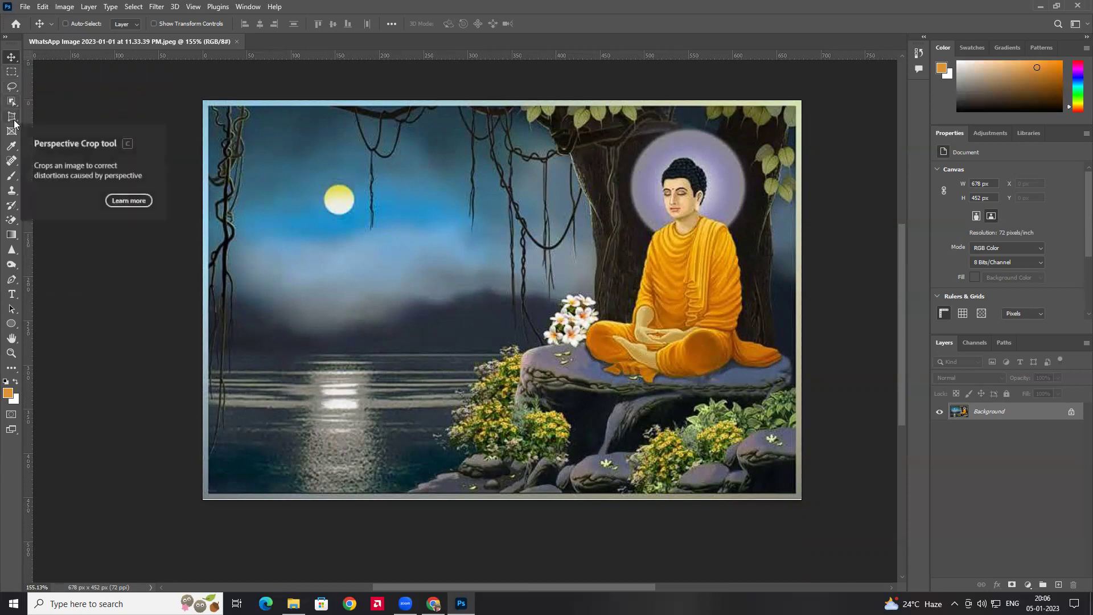
click(12, 280)
click(17, 267)
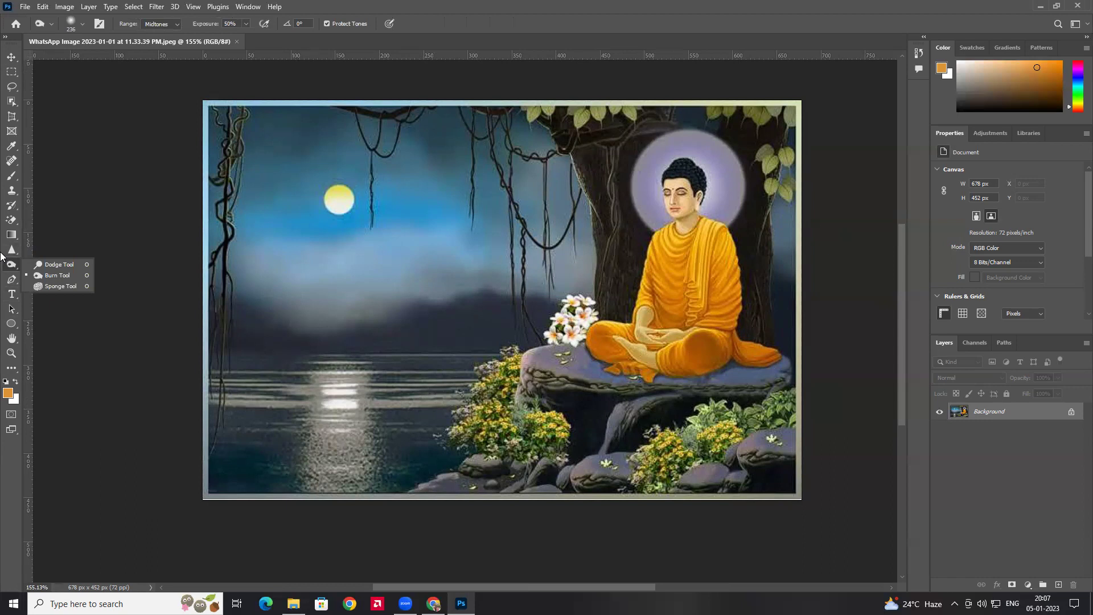
key(v)
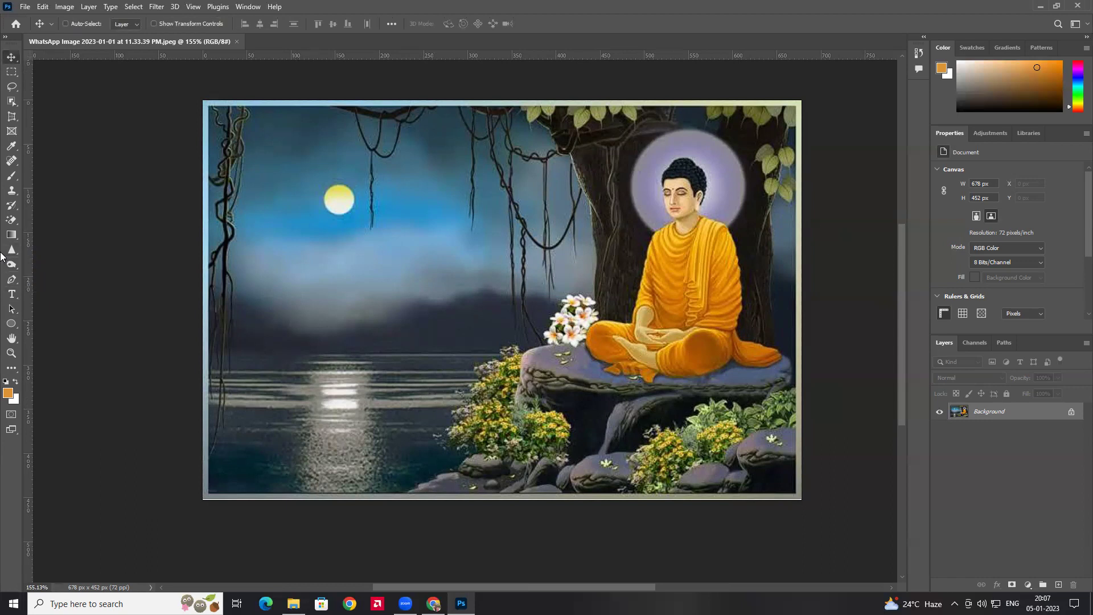
key(b)
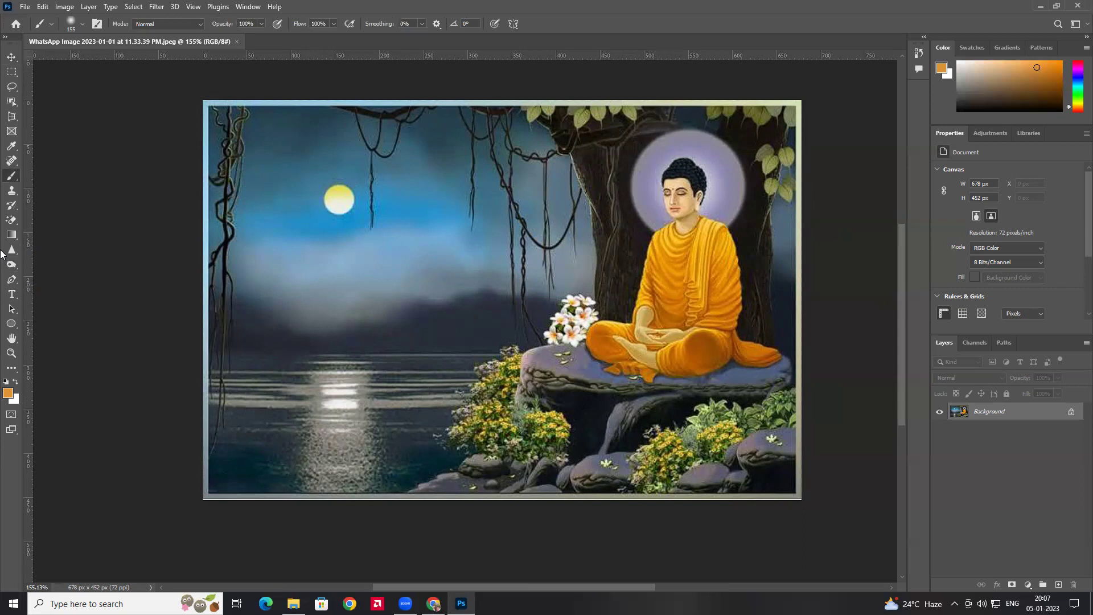
key(t)
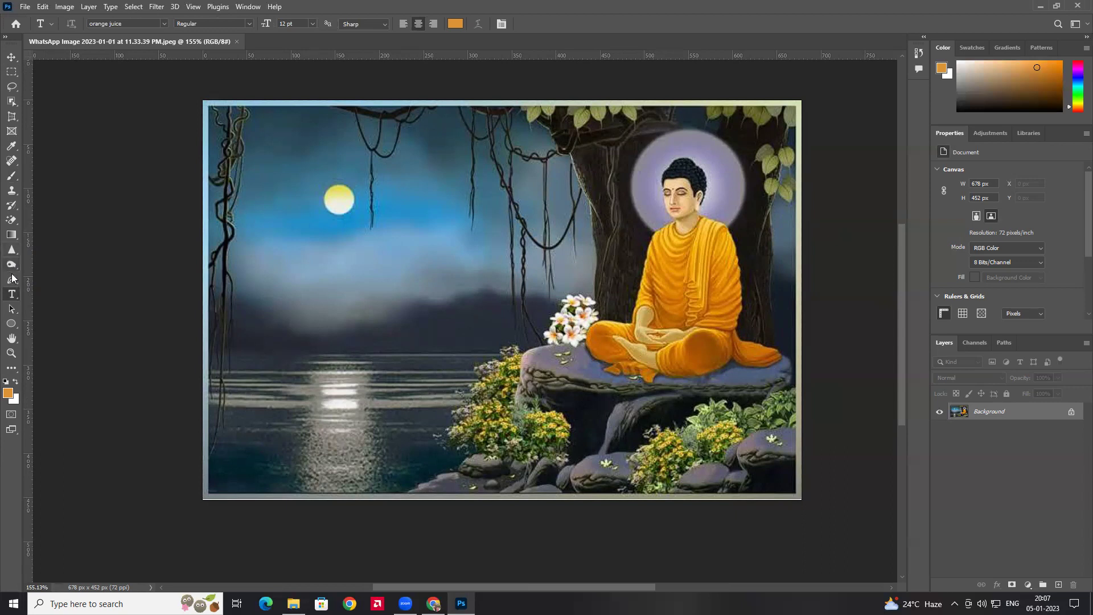
click(11, 57)
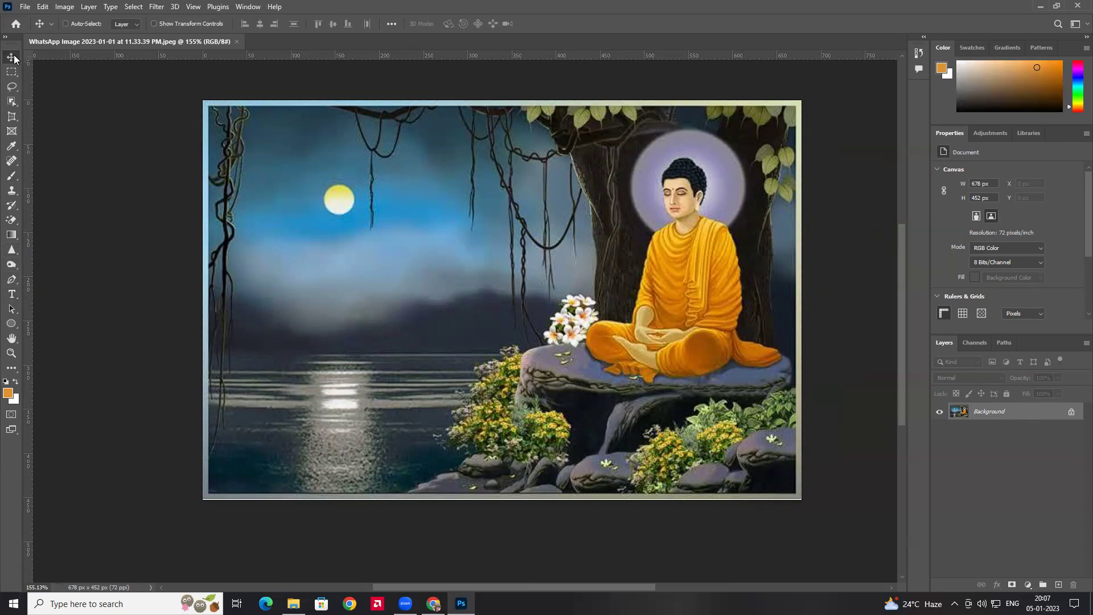
right_click(12, 57)
click(53, 59)
Convert the locked Background into a normal layer and nudge the painting slightly
double_click(1029, 416)
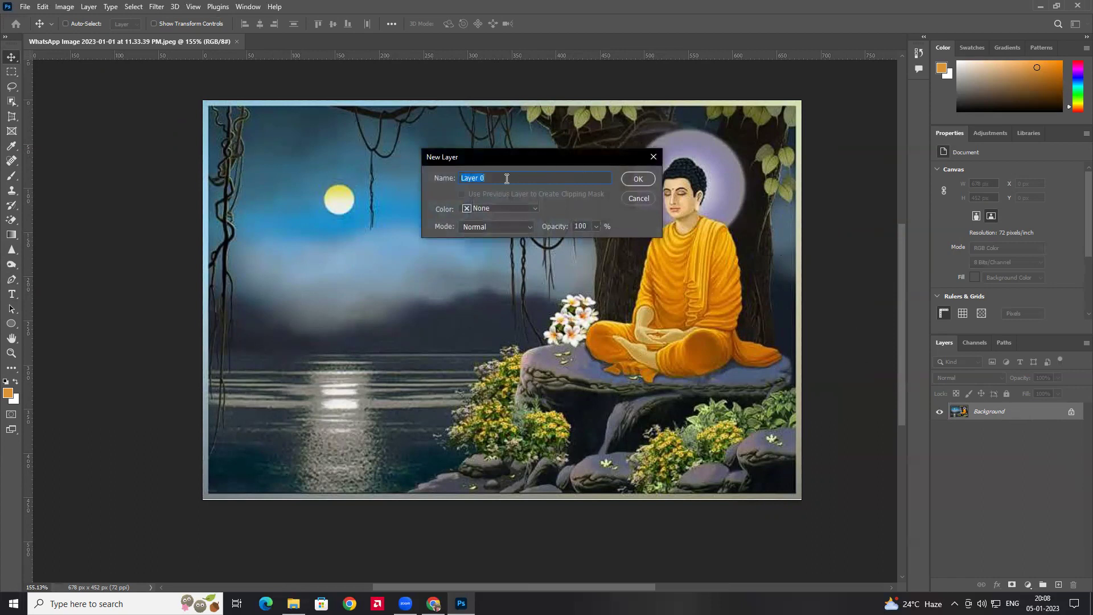
click(638, 179)
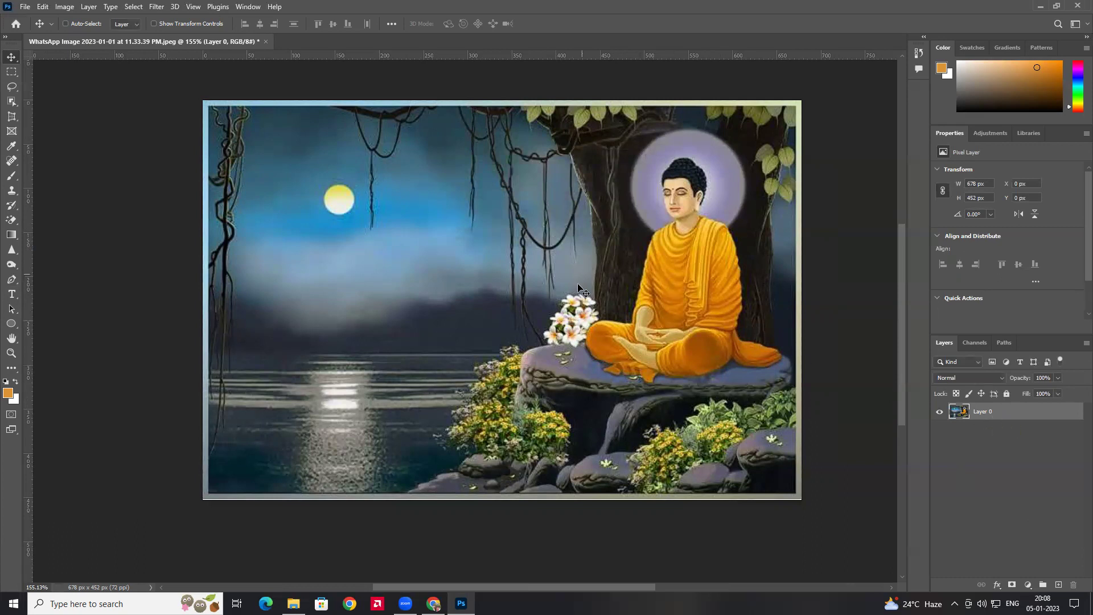
mouse_move(535, 256)
mouse_down()
mouse_move(521, 294)
mouse_move(585, 302)
mouse_move(643, 231)
mouse_move(541, 195)
mouse_move(501, 205)
mouse_move(535, 223)
mouse_move(538, 251)
mouse_up()
Rename the painting's layer to 'nn'
ctrl+click(983, 414)
double_click(984, 411)
text(nn)
click(1015, 437)
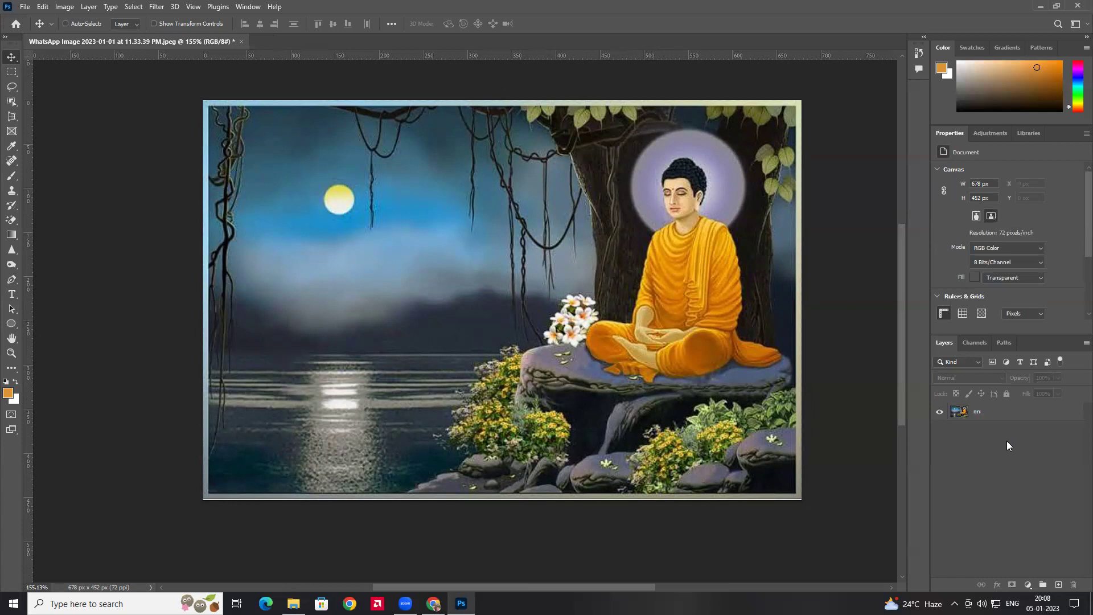
Open the nn layer's Layer Style blending options and cancel without changes
double_click(978, 412)
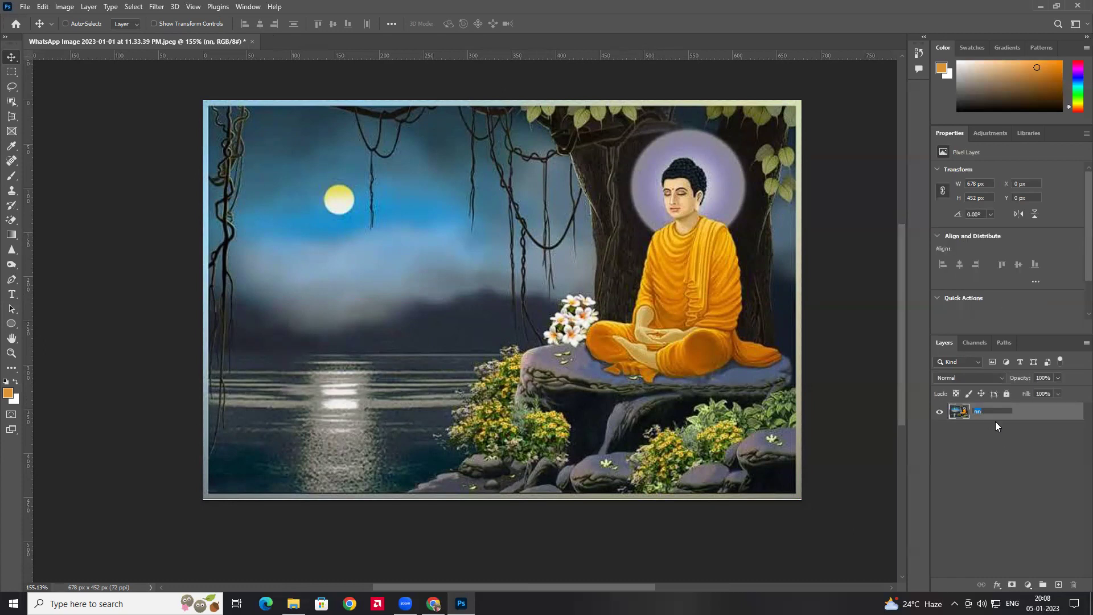
click(1017, 423)
click(1035, 419)
double_click(1044, 415)
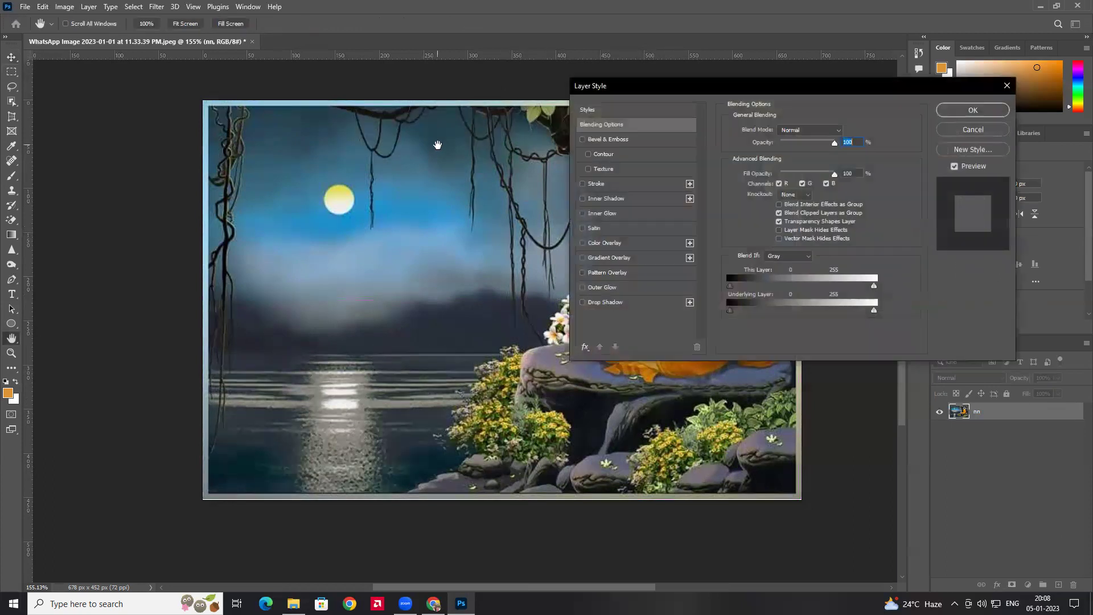
drag(641, 87, 527, 148)
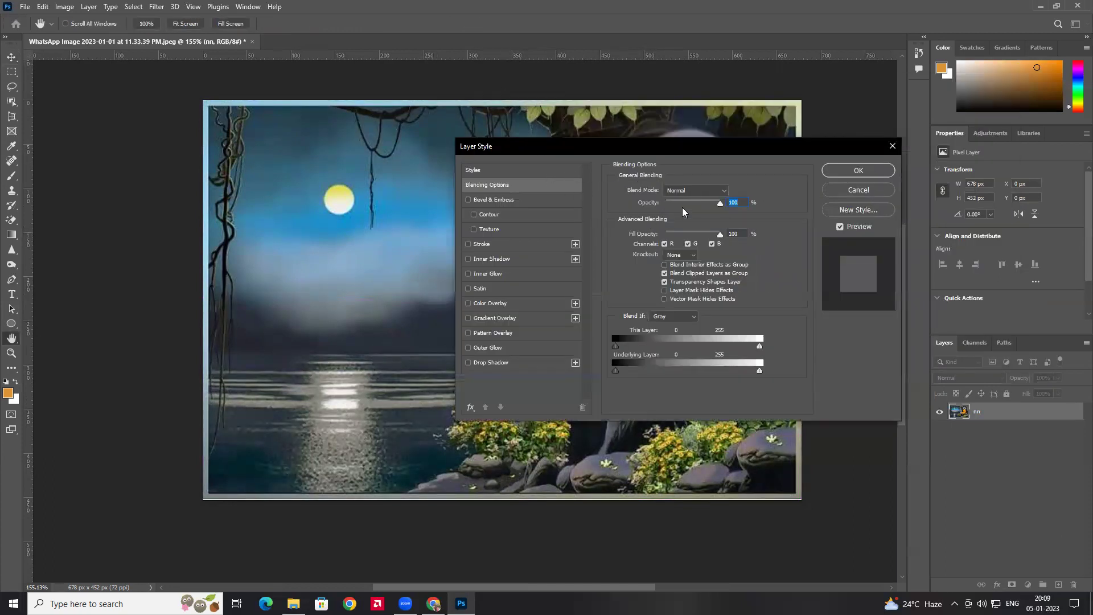
click(870, 193)
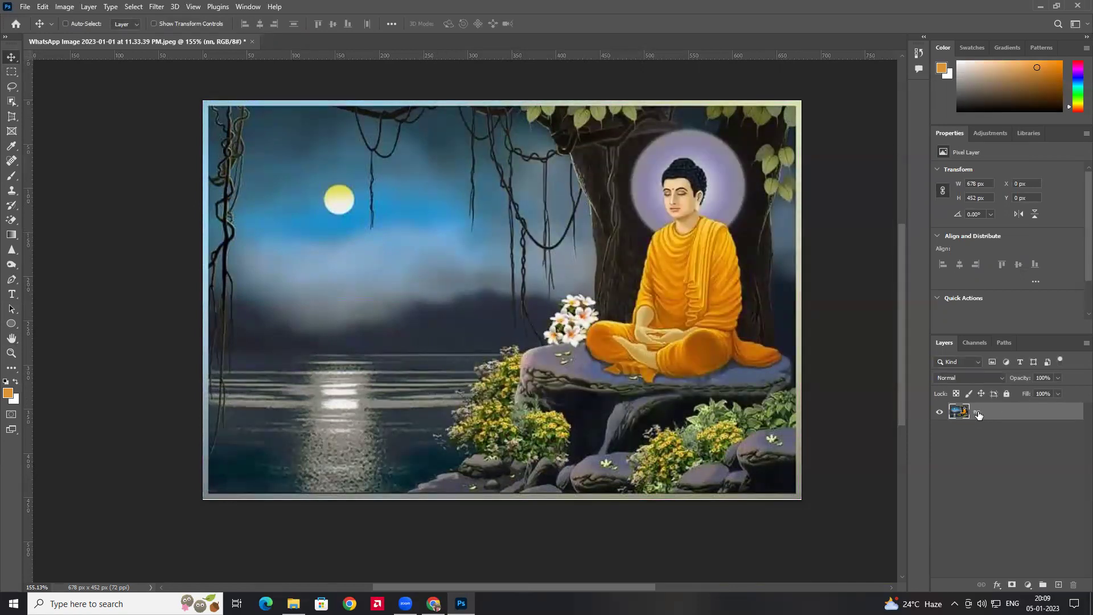
Rename the layer to 'fgbfb' and hide it
double_click(978, 414)
text(fgbfb)
key(Return)
click(940, 416)
click(940, 412)
click(940, 412)
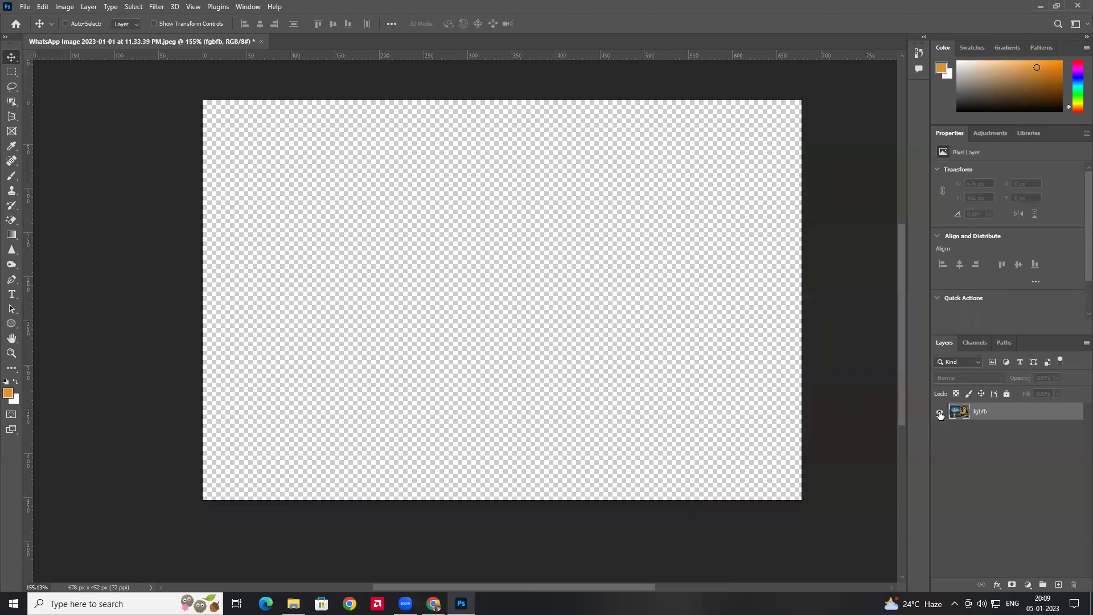
Move the painting to X -127, Y 72, then undo back through recent changes
click(941, 412)
click(941, 413)
click(940, 413)
drag(560, 284, 449, 347)
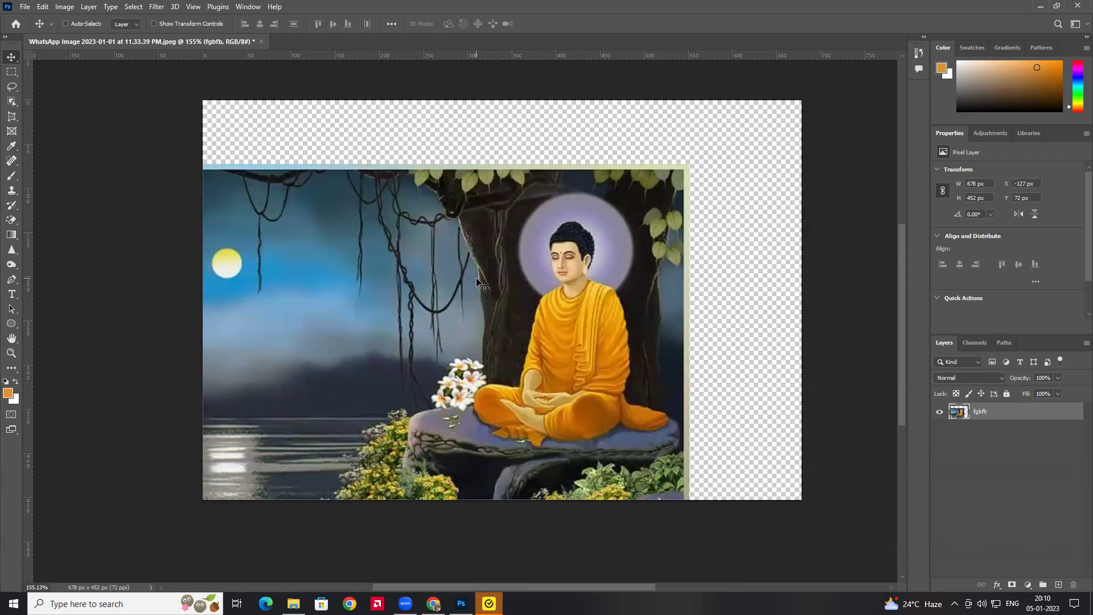
key(ctrl+z)
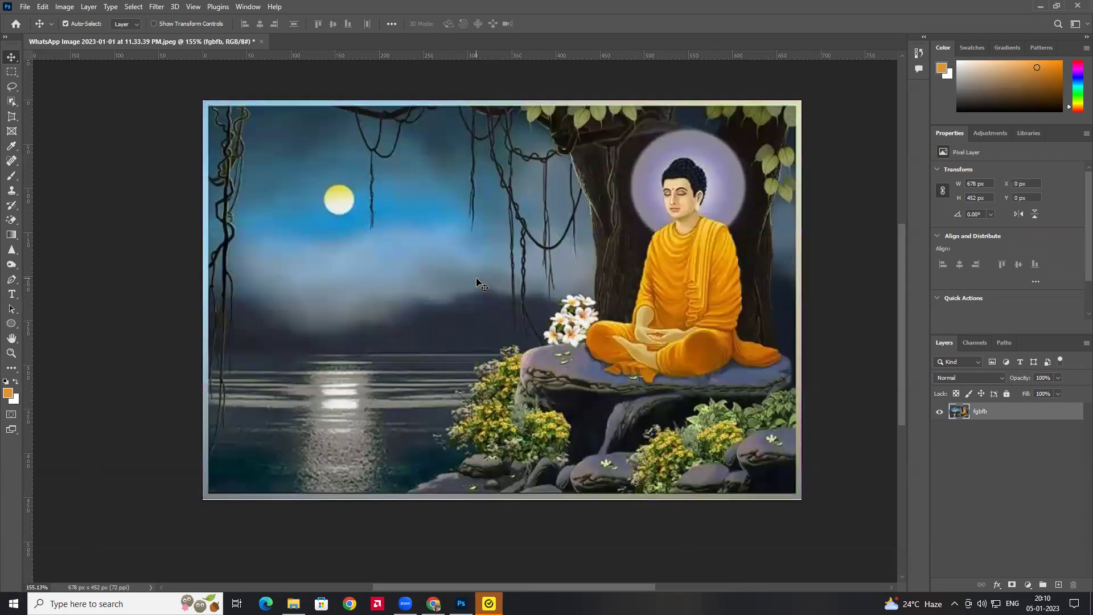
key(ctrl)
key(ctrl+comma)
key(ctrl+comma)
key(ctrl+comma)
key(ctrl+comma)
key(ctrl+comma)
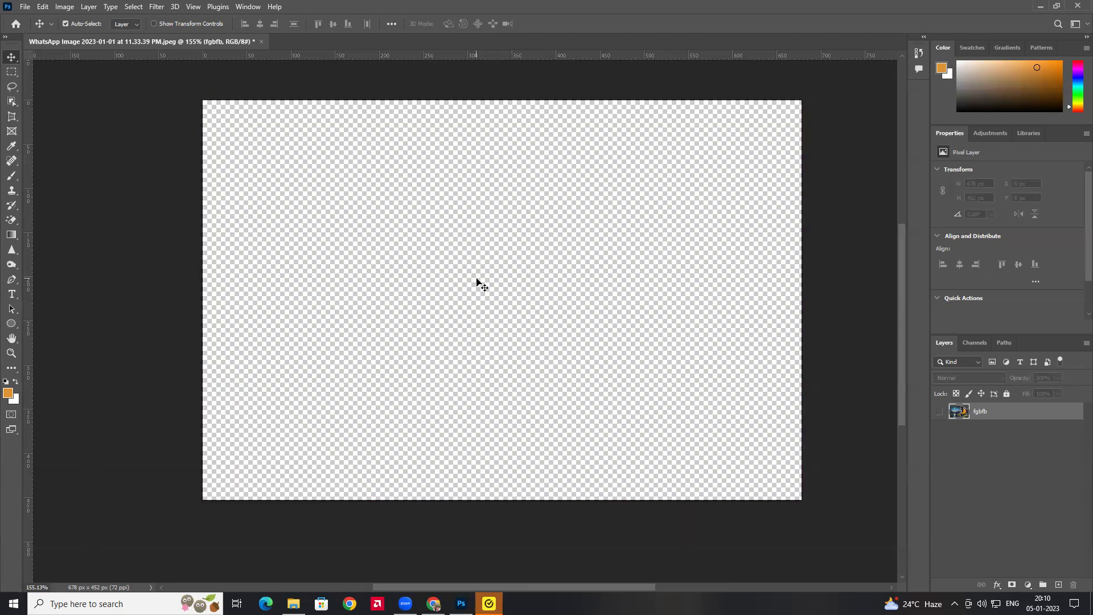
key(ctrl+comma)
key(ctrl+comma)
key(ctrl+comma)
key(ctrl+comma)
key(ctrl+comma)
key(ctrl+comma)
key(ctrl+comma)
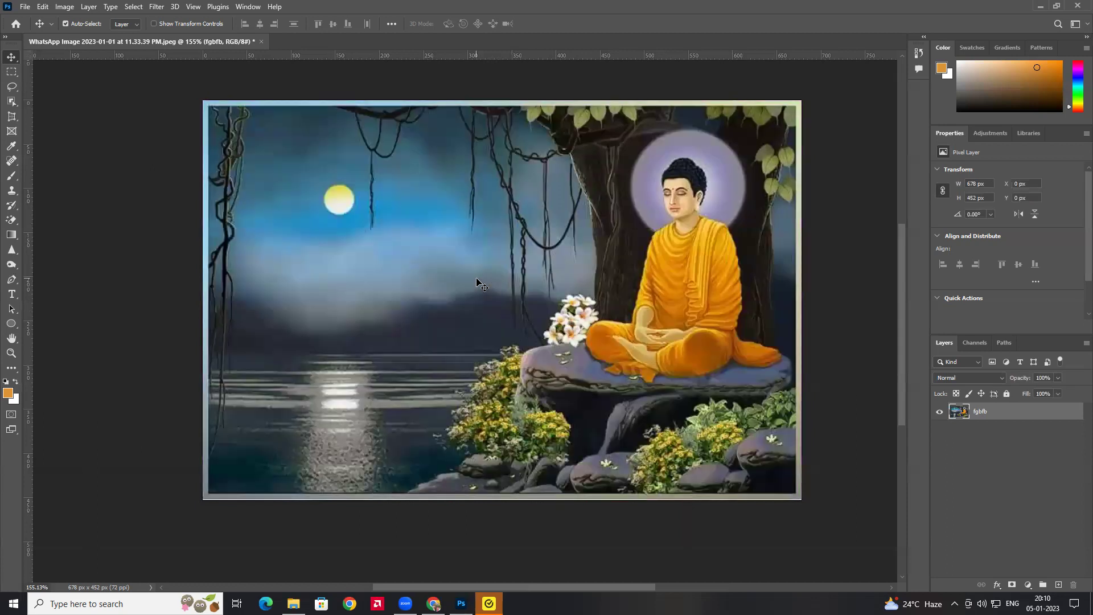
key(ctrl+z)
Make the fgbfb layer visible and undo the offset so the painting fills the canvas
click(942, 411)
click(941, 411)
click(941, 411)
click(941, 411)
click(942, 411)
click(941, 411)
click(942, 412)
click(941, 412)
key(ctrl+z)
key(ctrl+z)
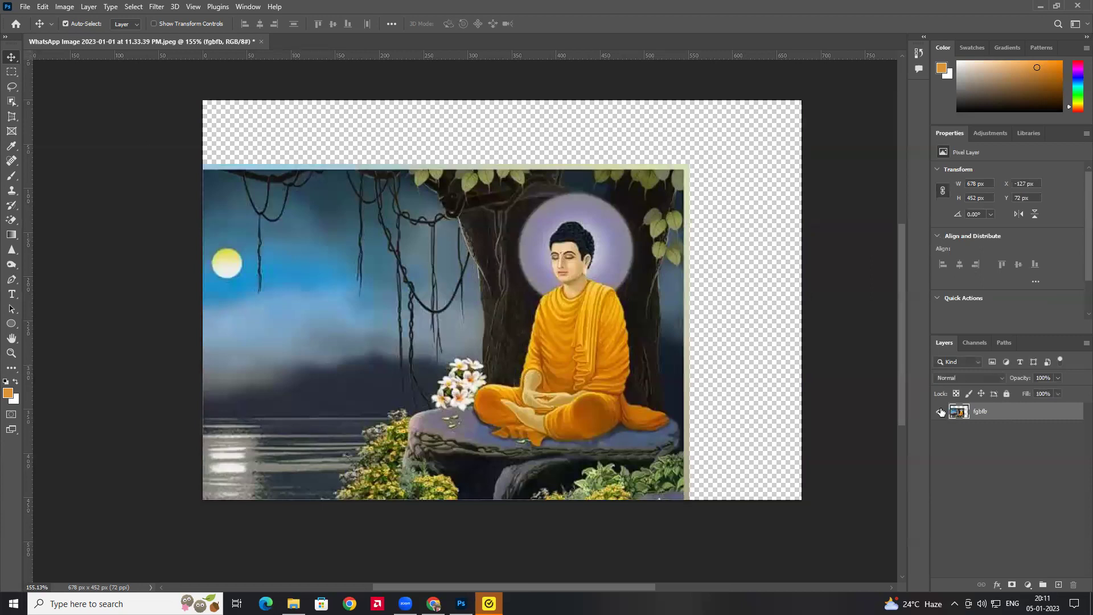
key(ctrl)
key(ctrl+z)
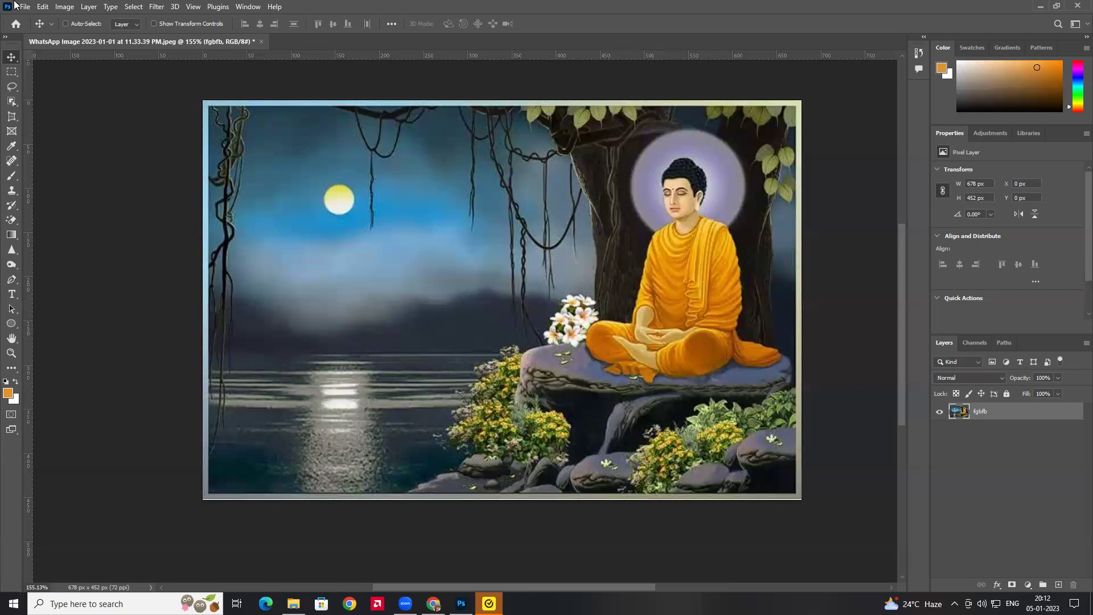
Enter 1000 History States in Edit > Preferences > Performance and confirm
click(42, 7)
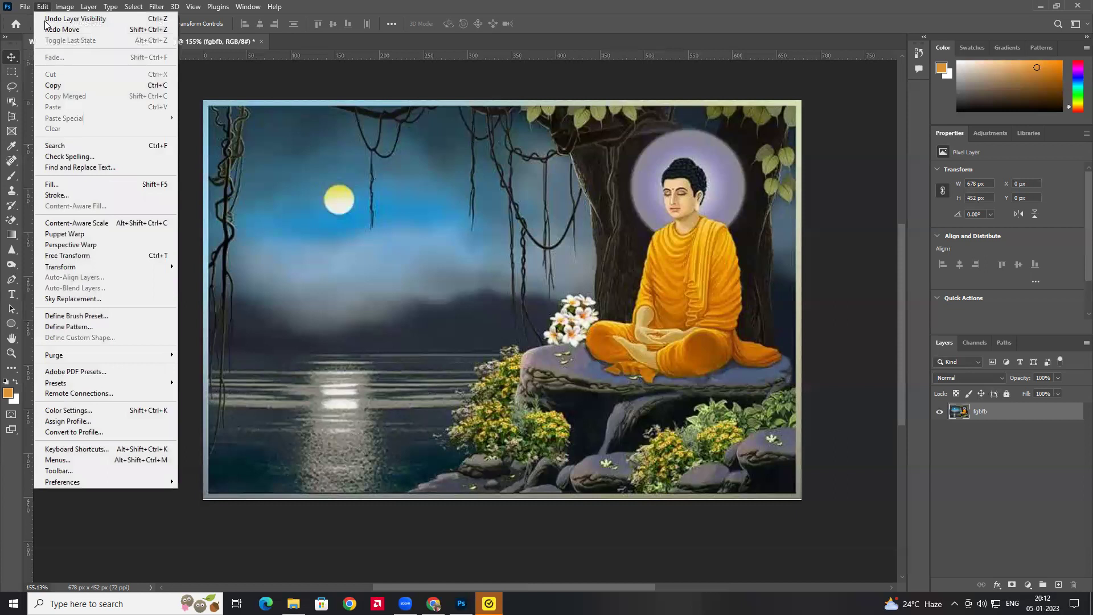
mouse_move(98, 485)
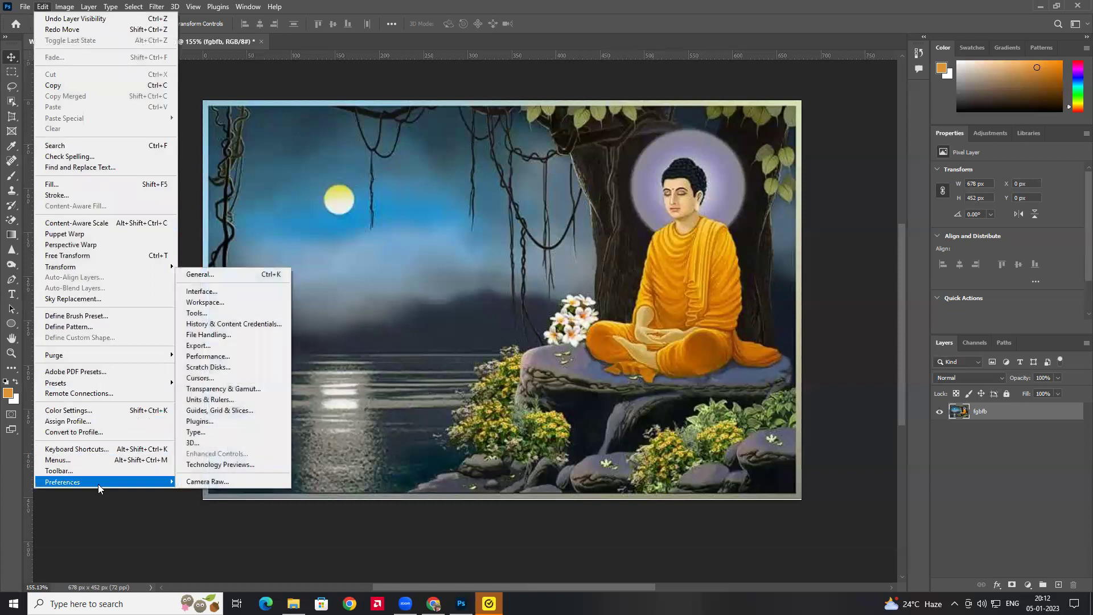
click(244, 356)
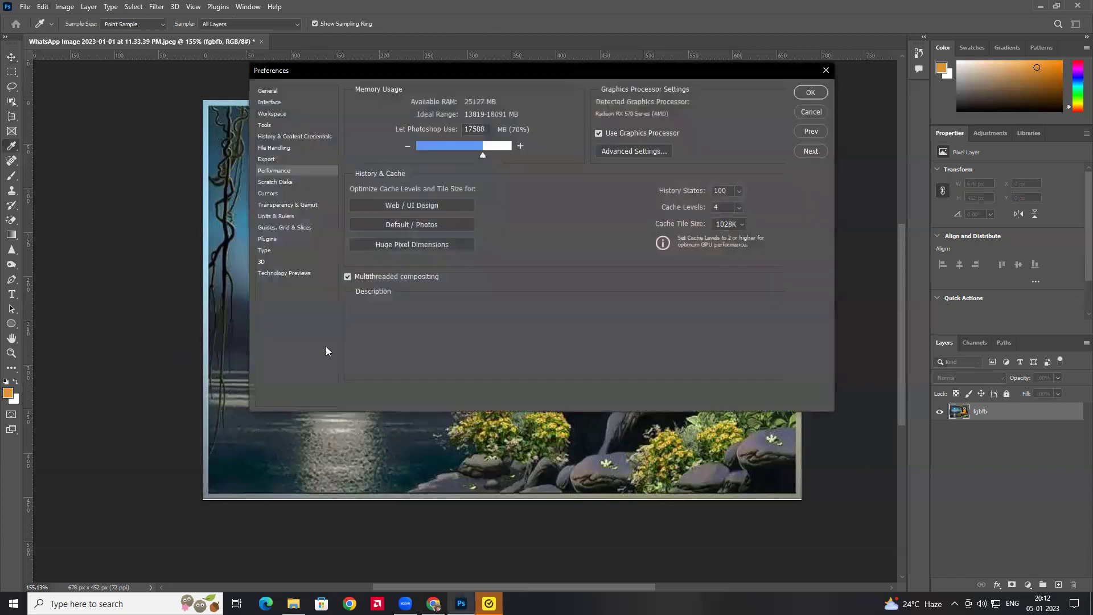
mouse_move(702, 185)
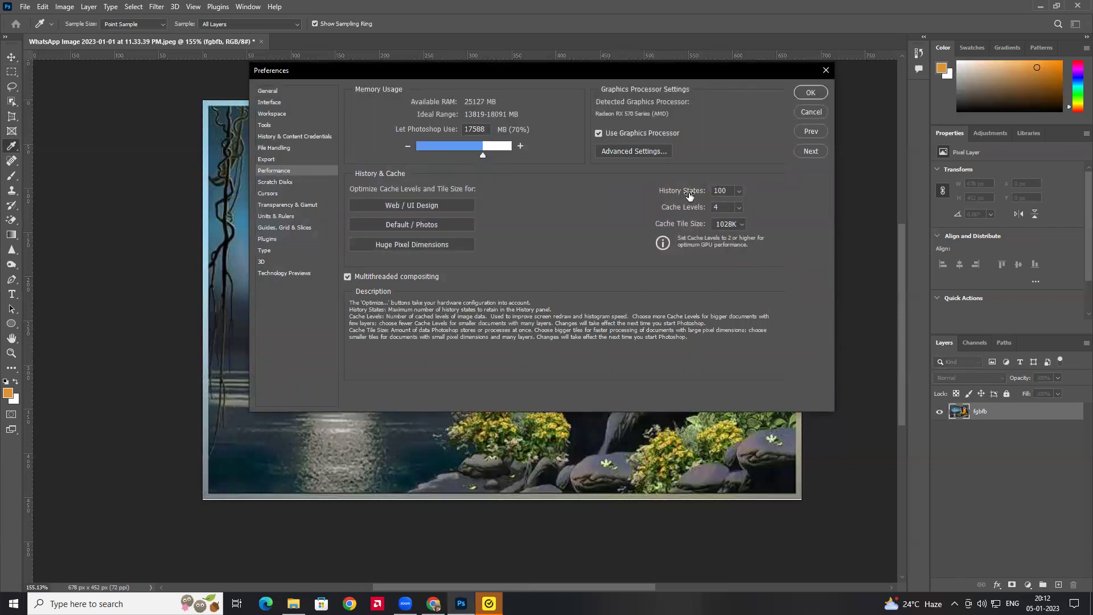
click(711, 190)
text(1000)
double_click(726, 194)
click(811, 92)
Re-set History States to 1000 with the slider and drag the painting back to X 0, Y 0
drag(549, 267, 595, 293)
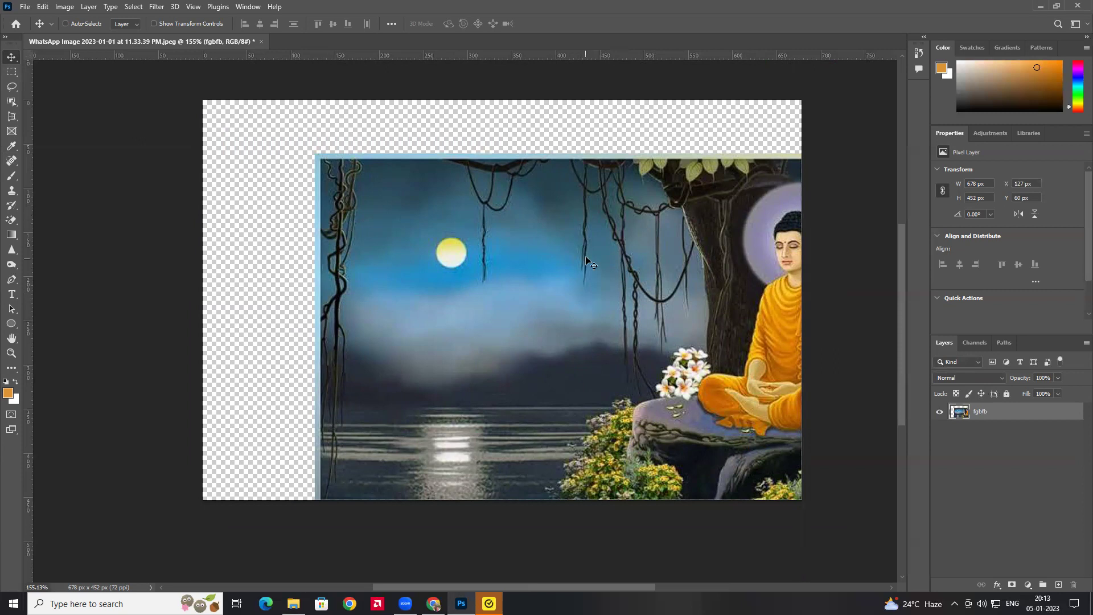
click(43, 7)
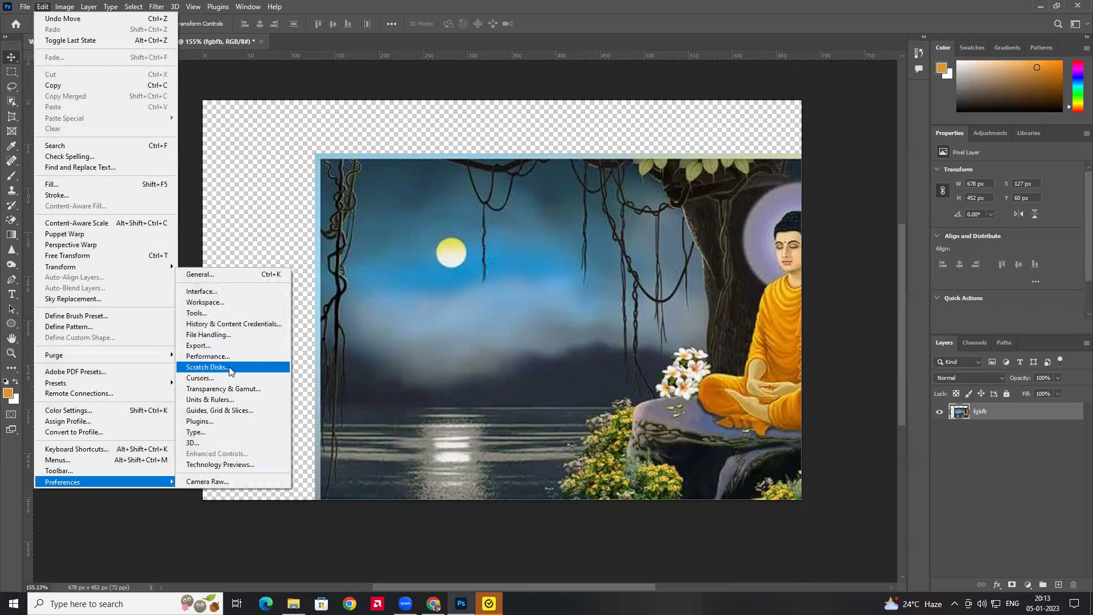
click(208, 356)
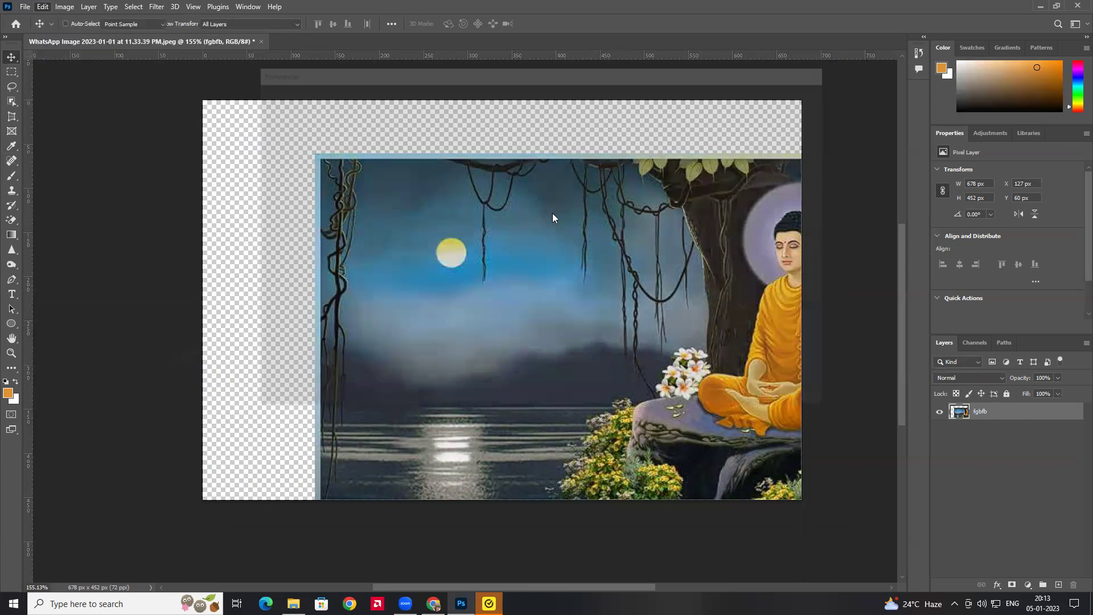
drag(737, 191, 759, 194)
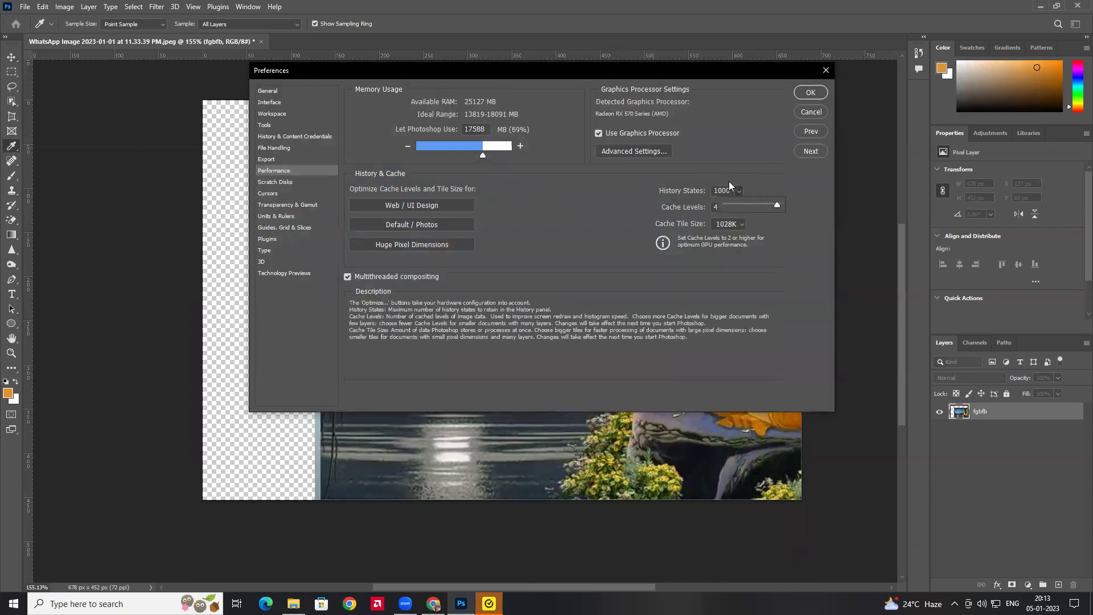
click(733, 163)
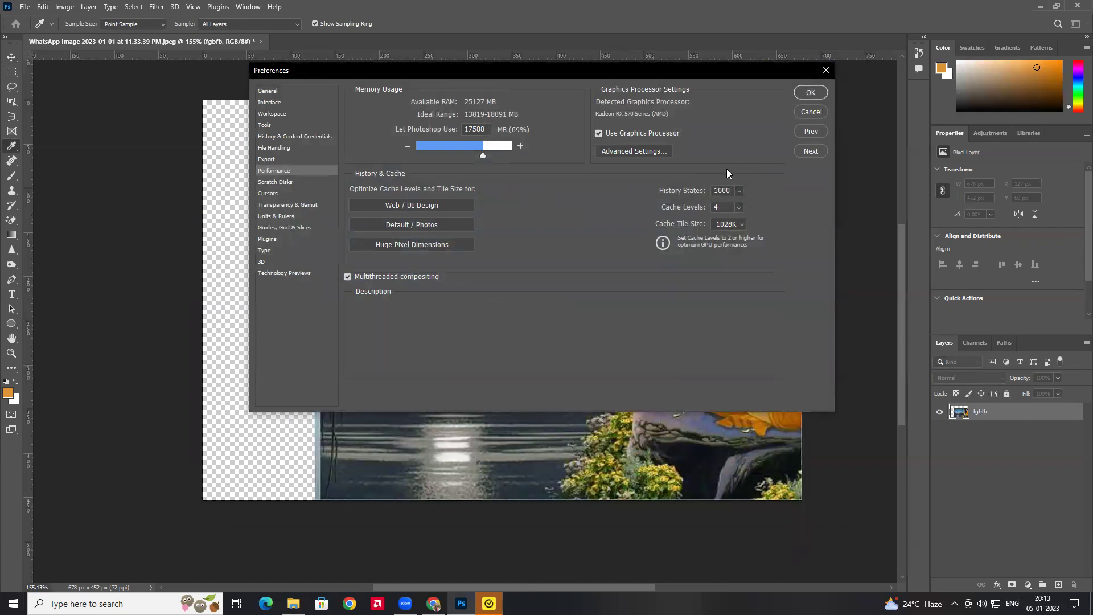
click(810, 92)
key(v)
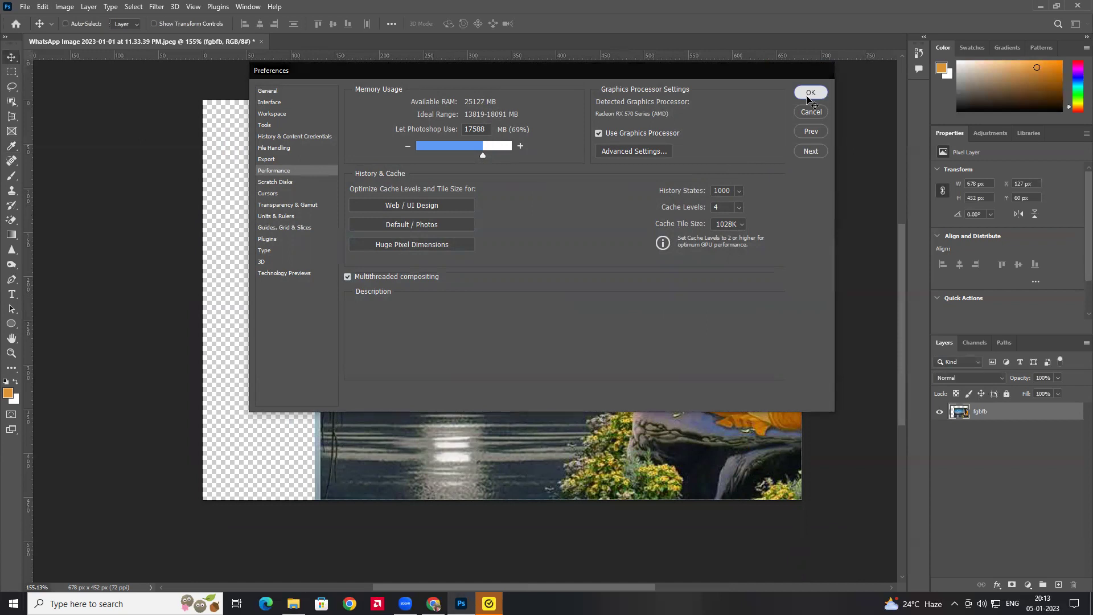
drag(666, 324, 495, 255)
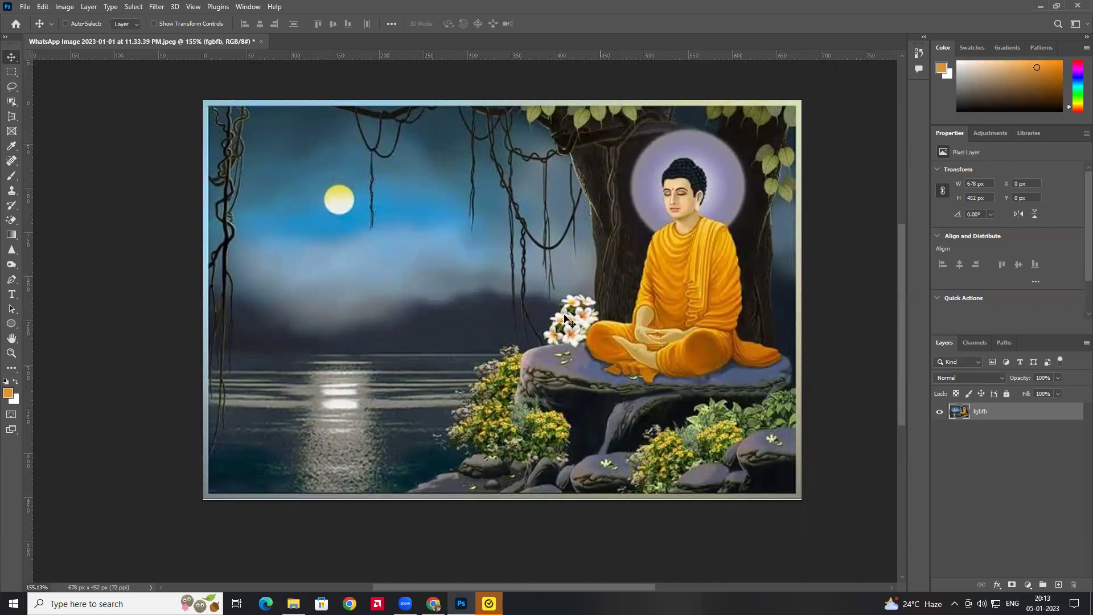
Reselect the fgbfb layer after the no-layer-selected error and start Free Transform at 100%
click(1020, 440)
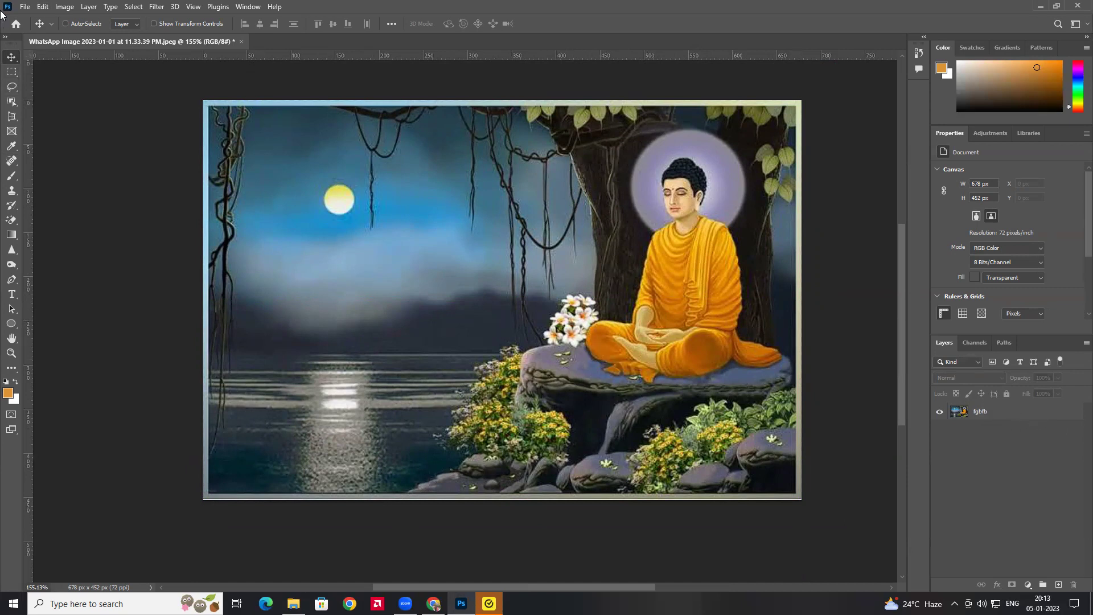
click(484, 276)
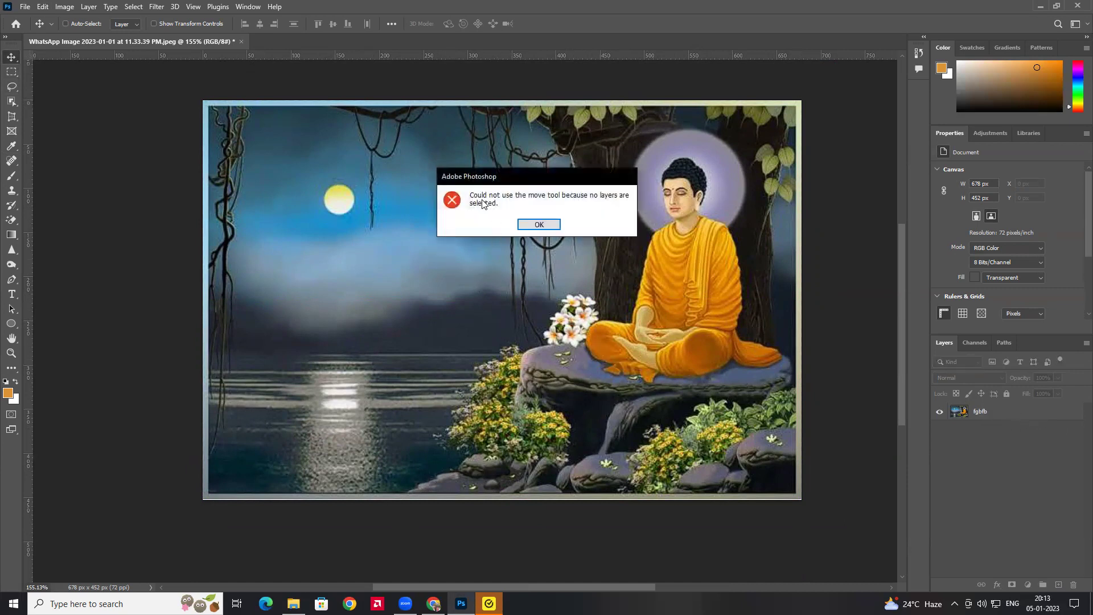
click(544, 226)
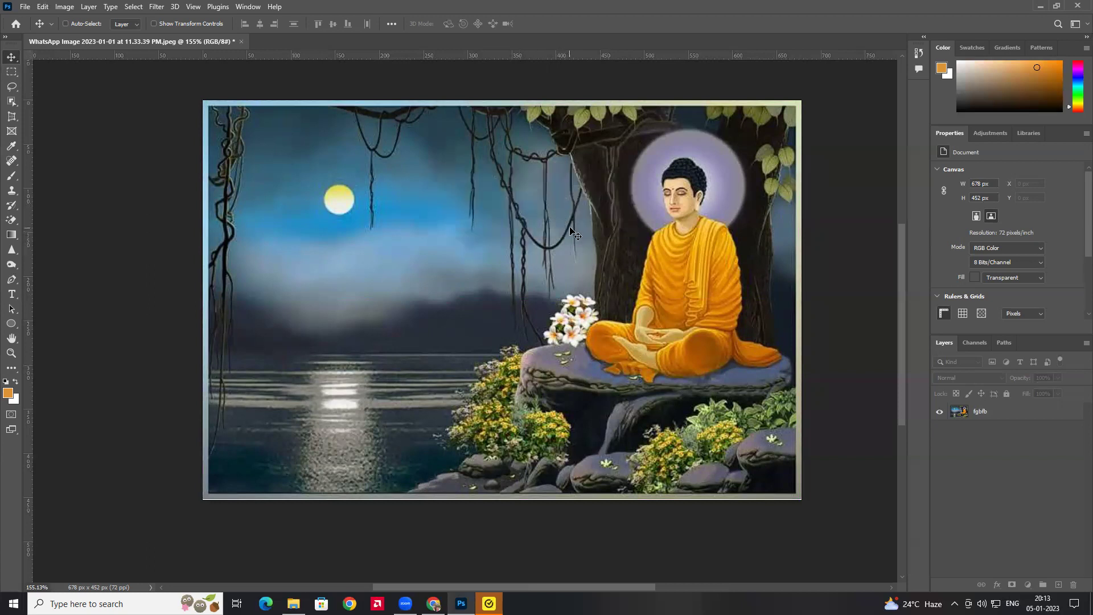
click(991, 416)
drag(485, 256, 507, 263)
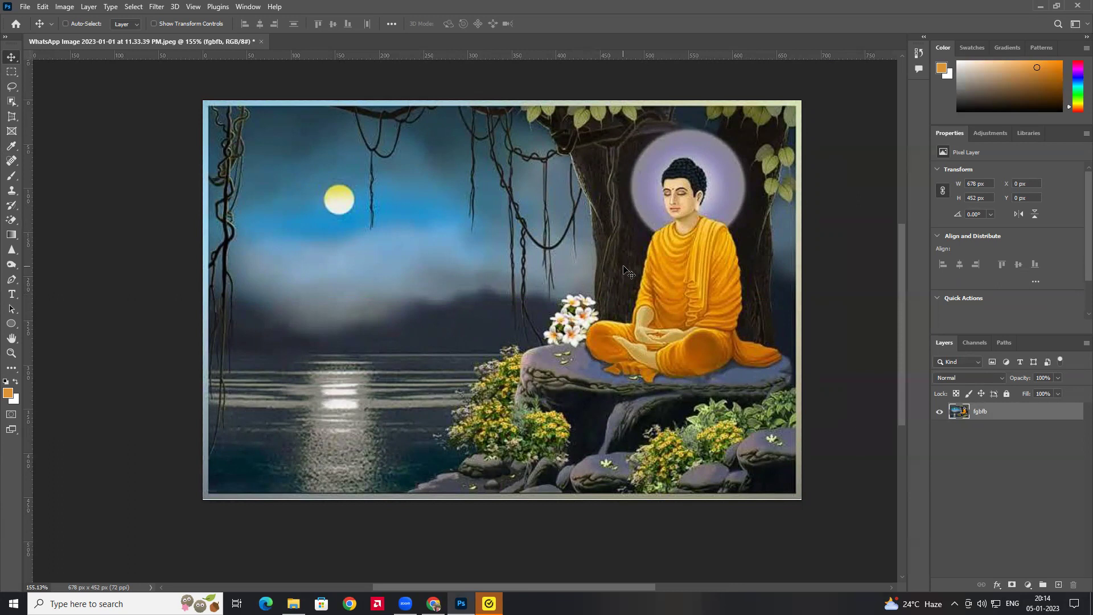
click(1013, 439)
click(995, 416)
key(ctrl)
key(ctrl+t)
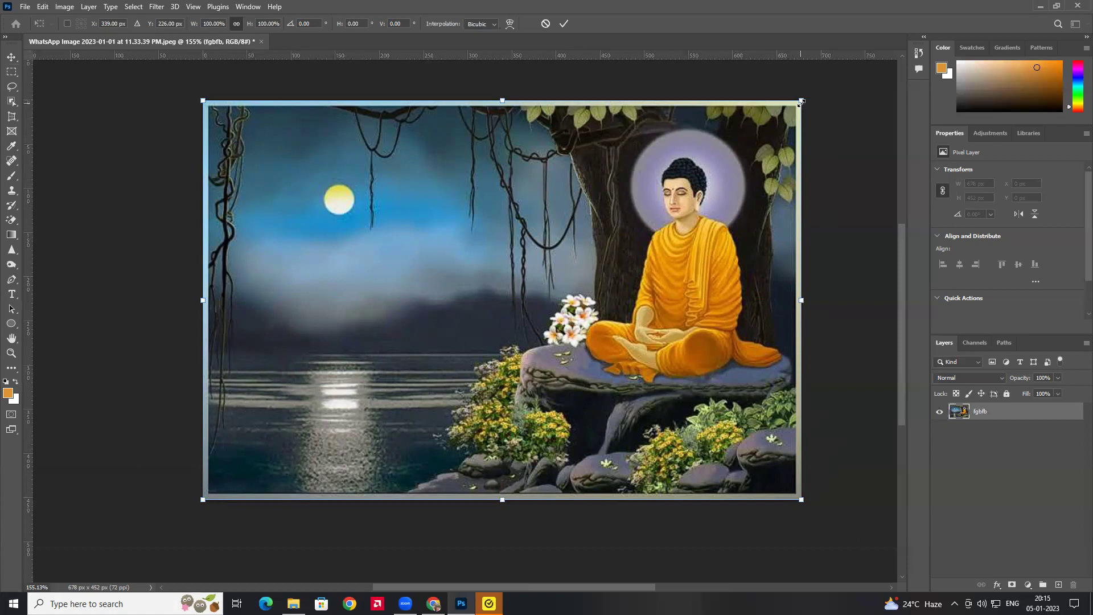
Shrink the painting toward the bottom-left to about 57% and apply it
drag(802, 100, 418, 325)
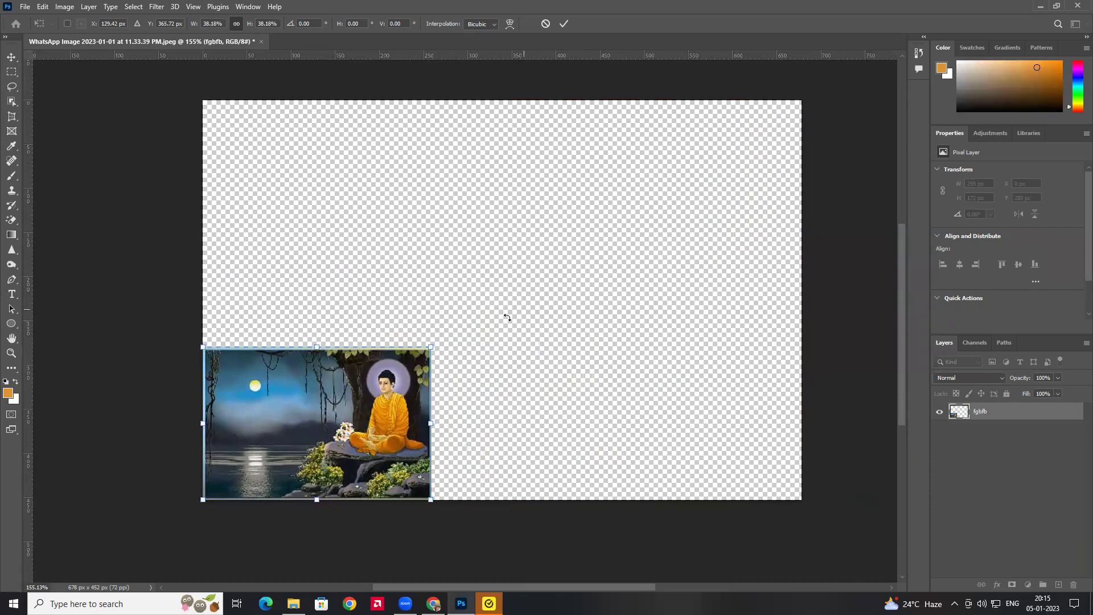
key(Return)
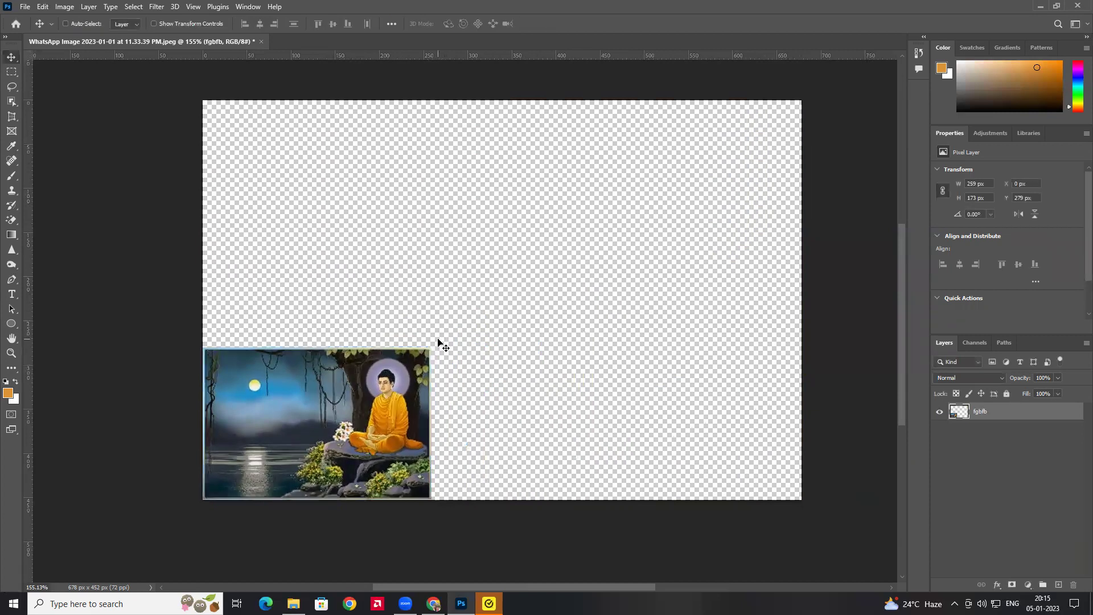
key(ctrl+z)
key(ctrl+t)
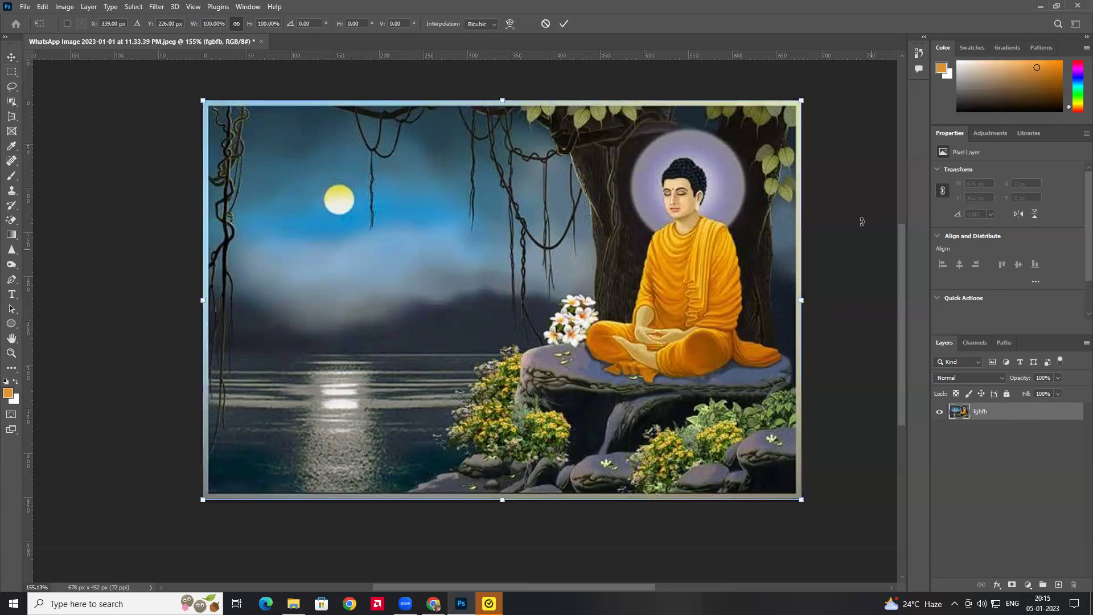
drag(803, 101, 442, 345)
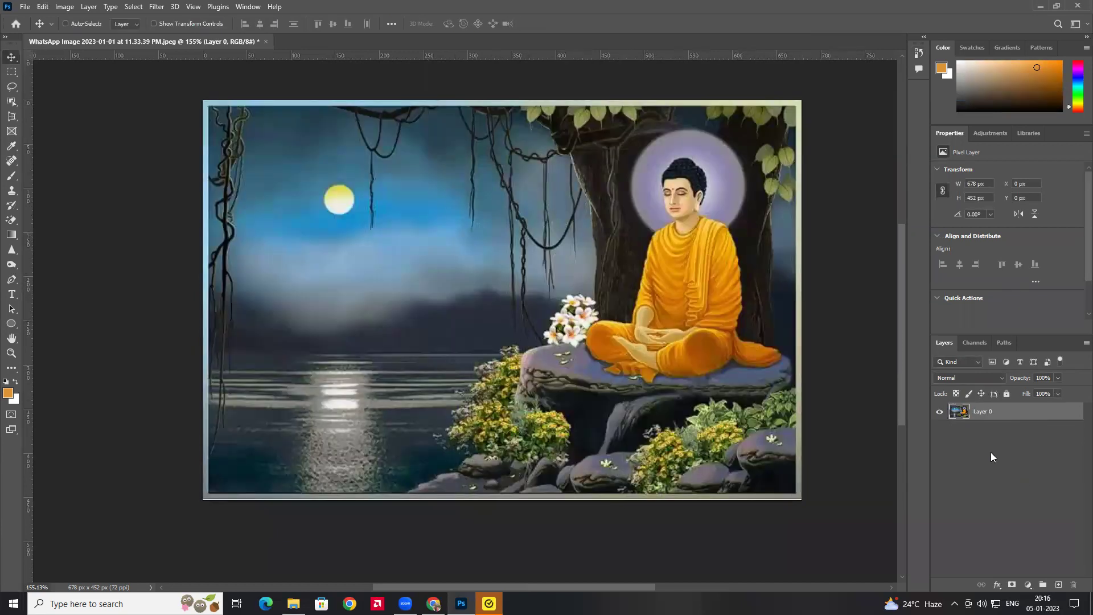
click(990, 452)
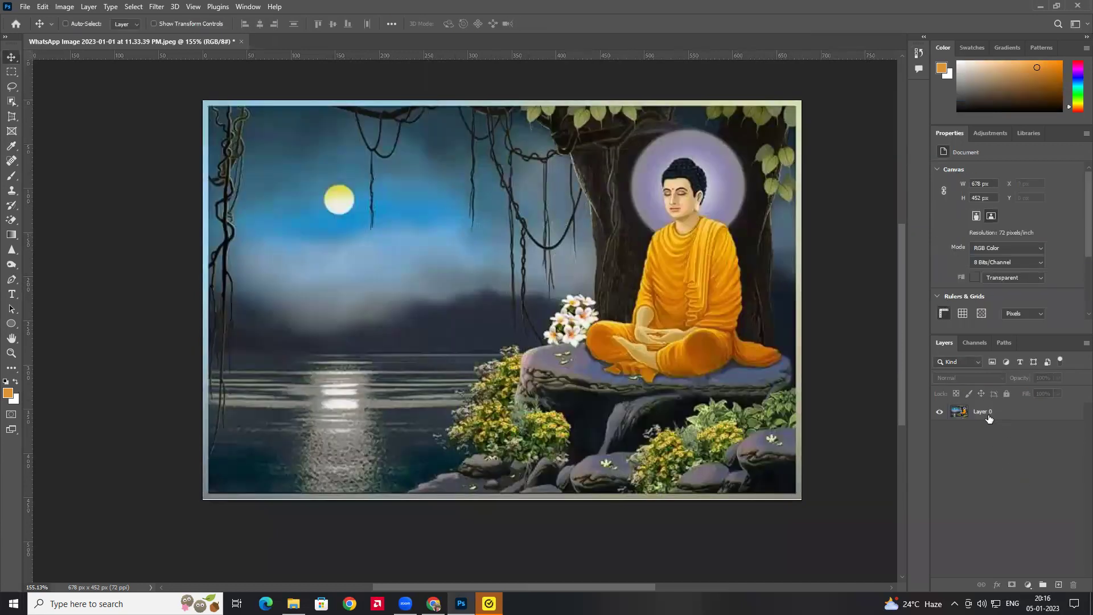
key(ctrl)
click(991, 412)
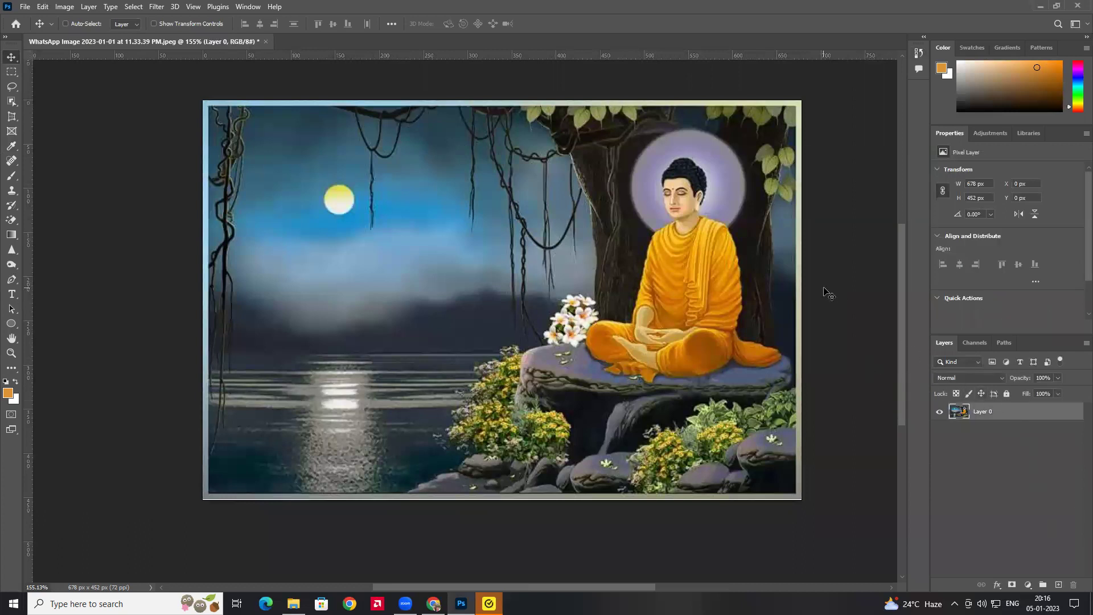
key(ctrl+t)
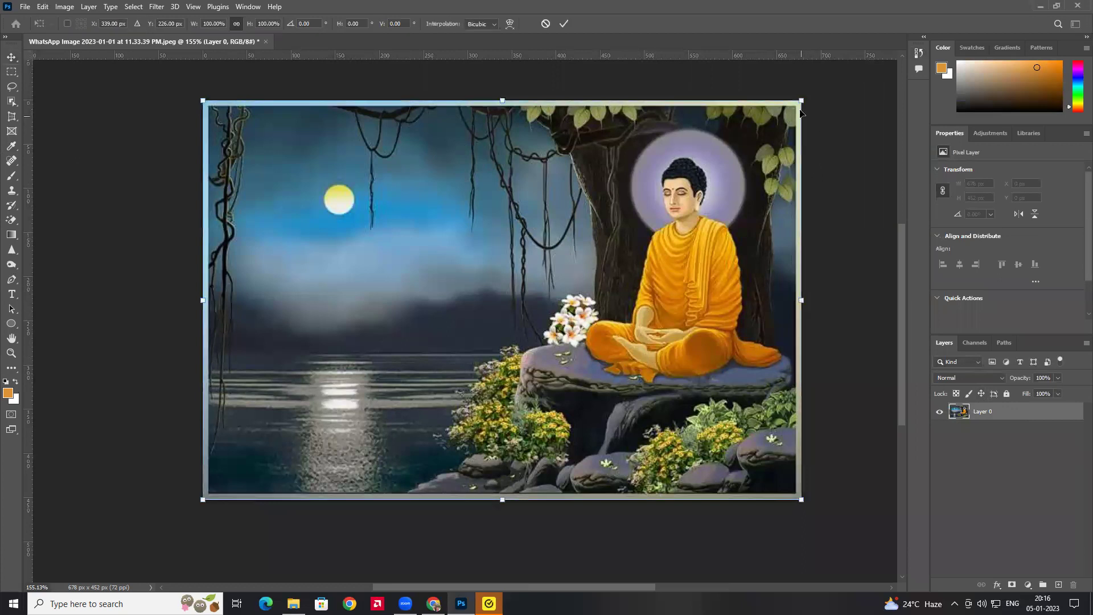
drag(799, 98, 484, 307)
key(Return)
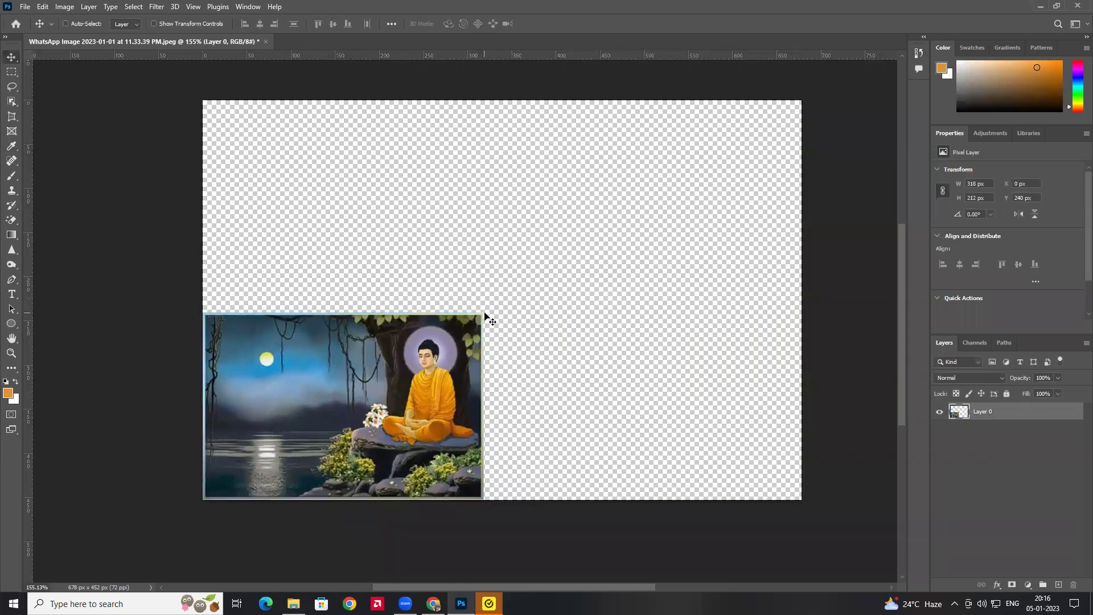
Enlarge the painting up and right to 93.90% width and 90.24% height
key(ctrl+t)
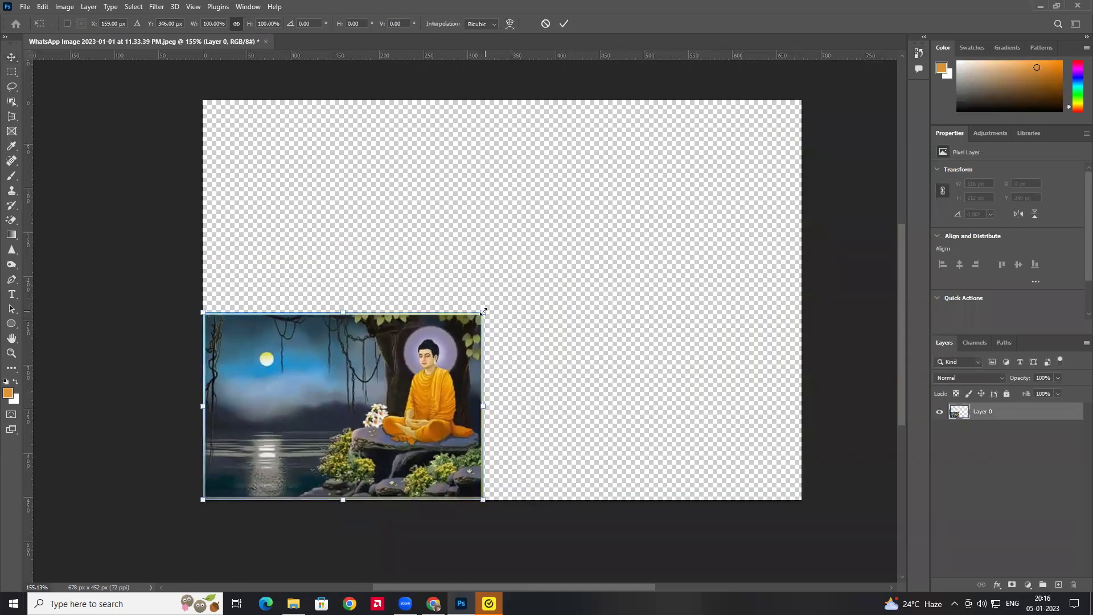
drag(483, 313, 636, 208)
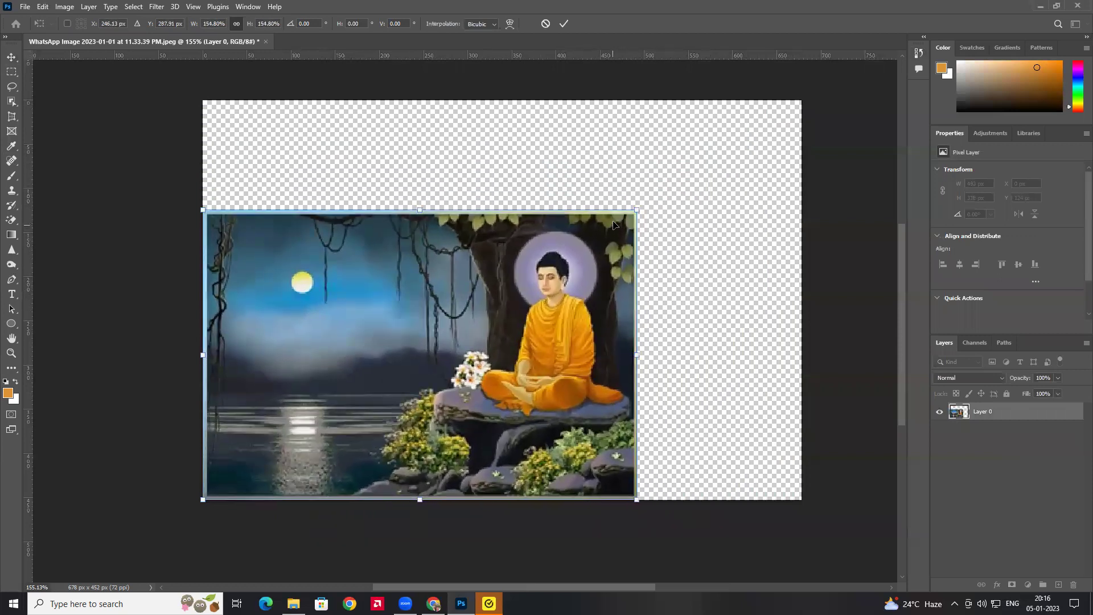
key(Return)
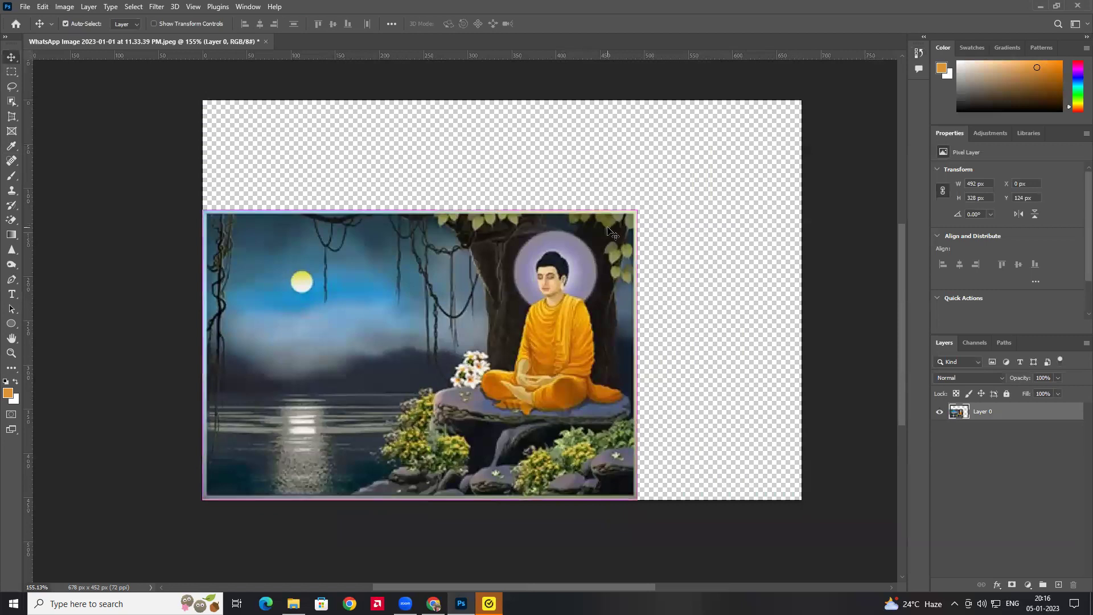
key(ctrl+t)
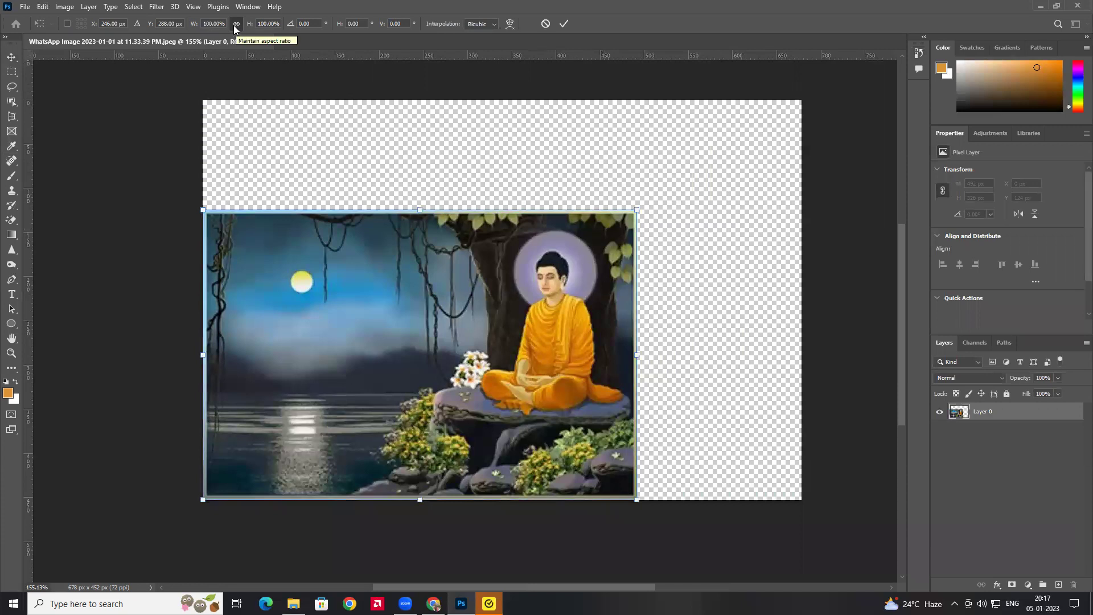
key(super+plus)
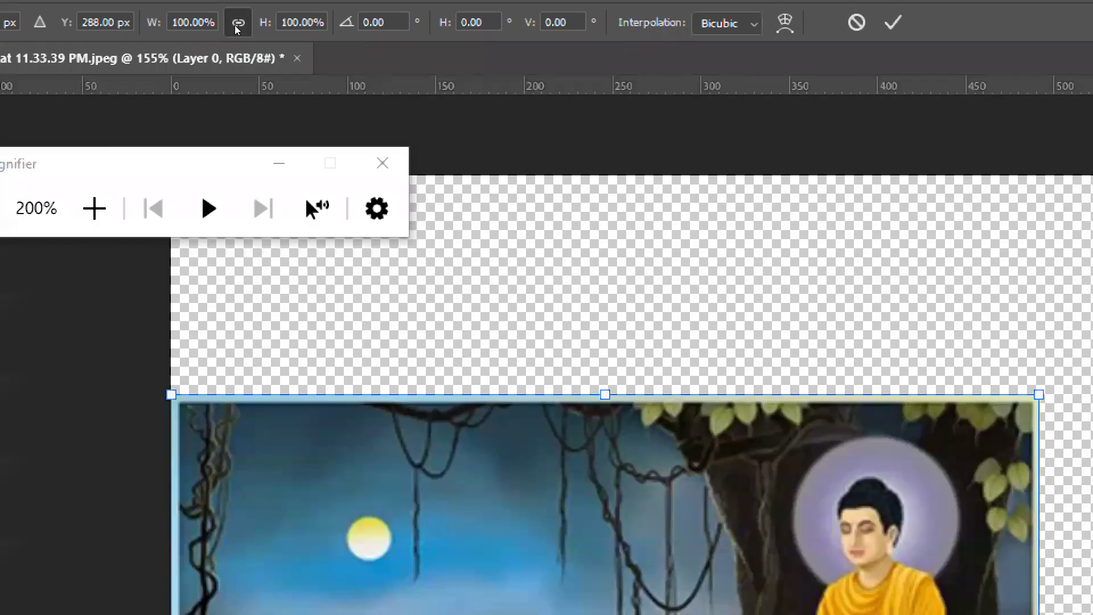
key(super+minus)
click(257, 94)
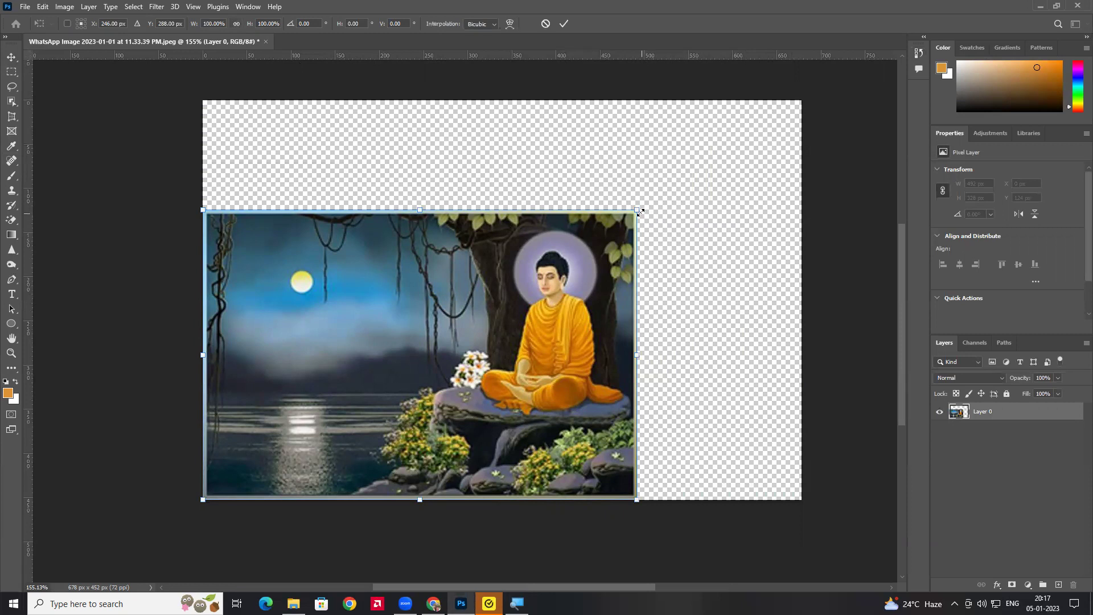
drag(637, 208, 610, 238)
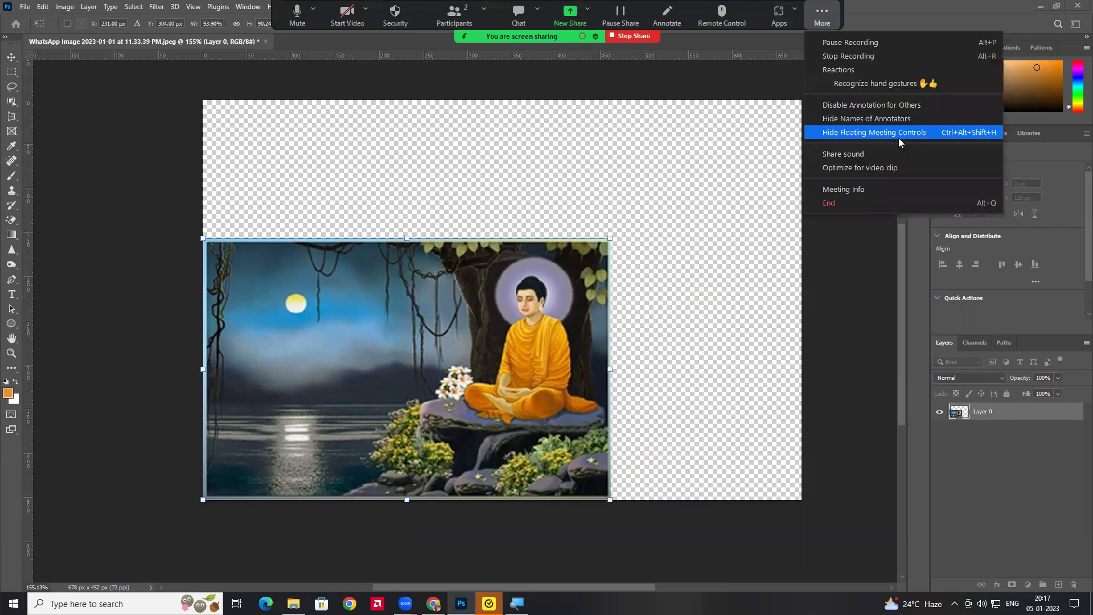
Scale Layer 0 down and settle it at 537 × 340 px, positioned X 0, Y 112
click(898, 139)
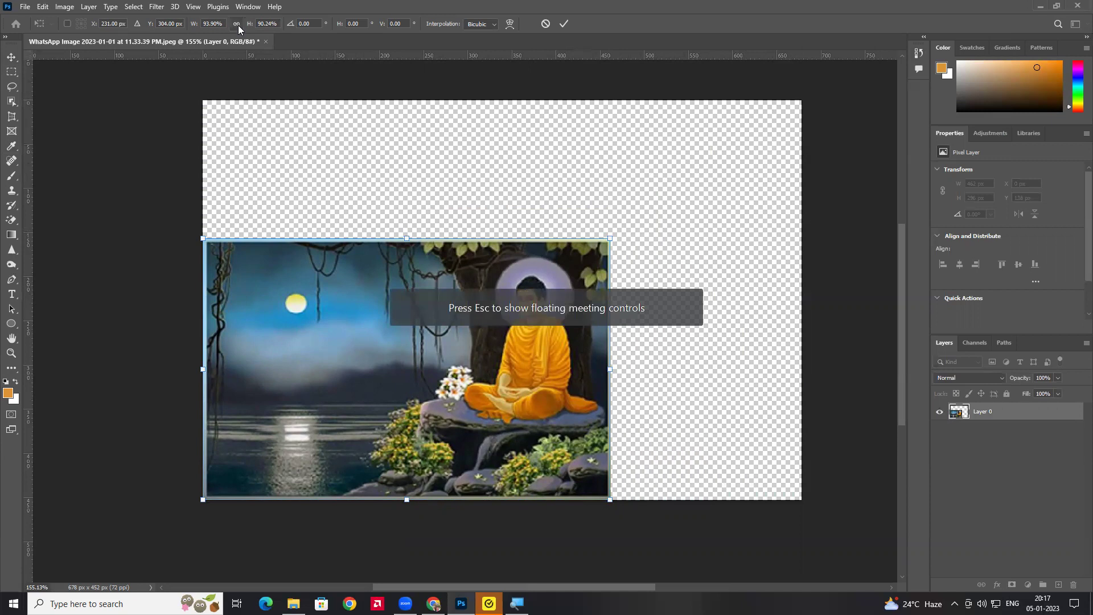
drag(615, 234, 685, 390)
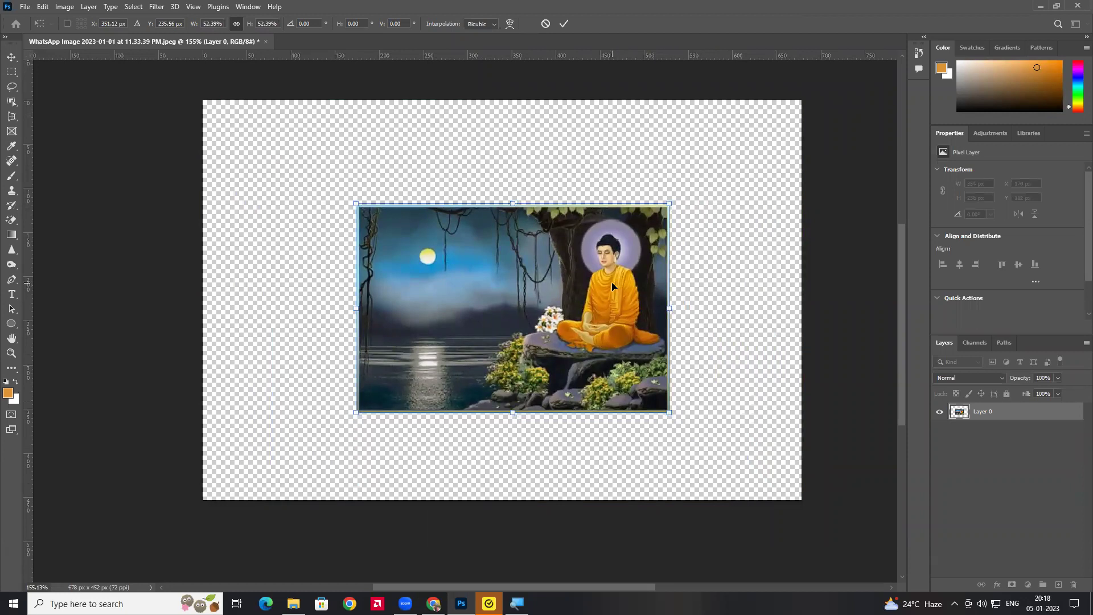
key(Return)
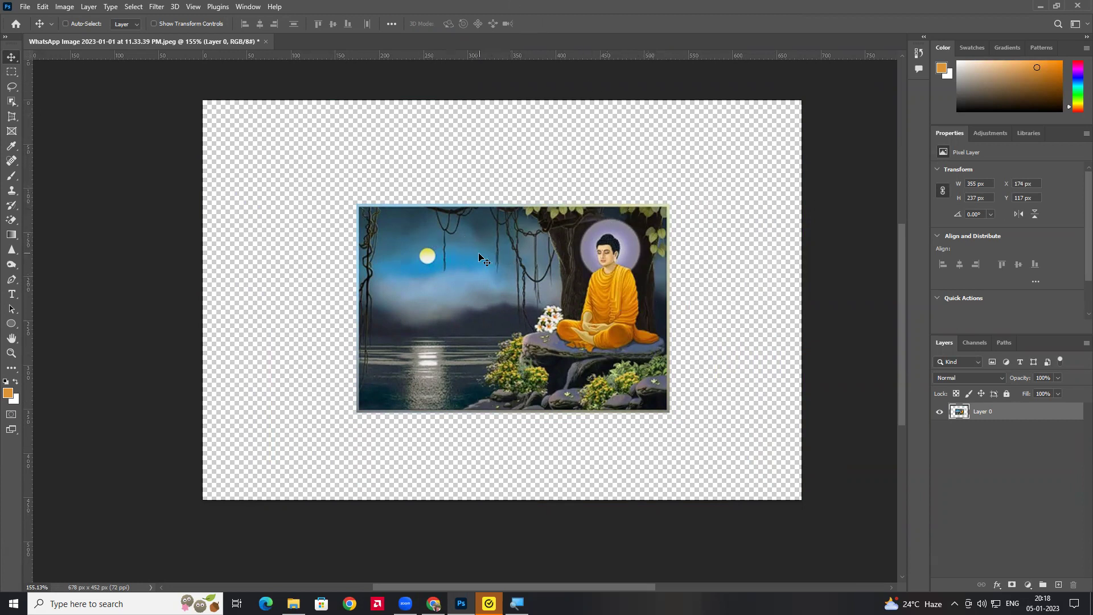
key(ctrl+t)
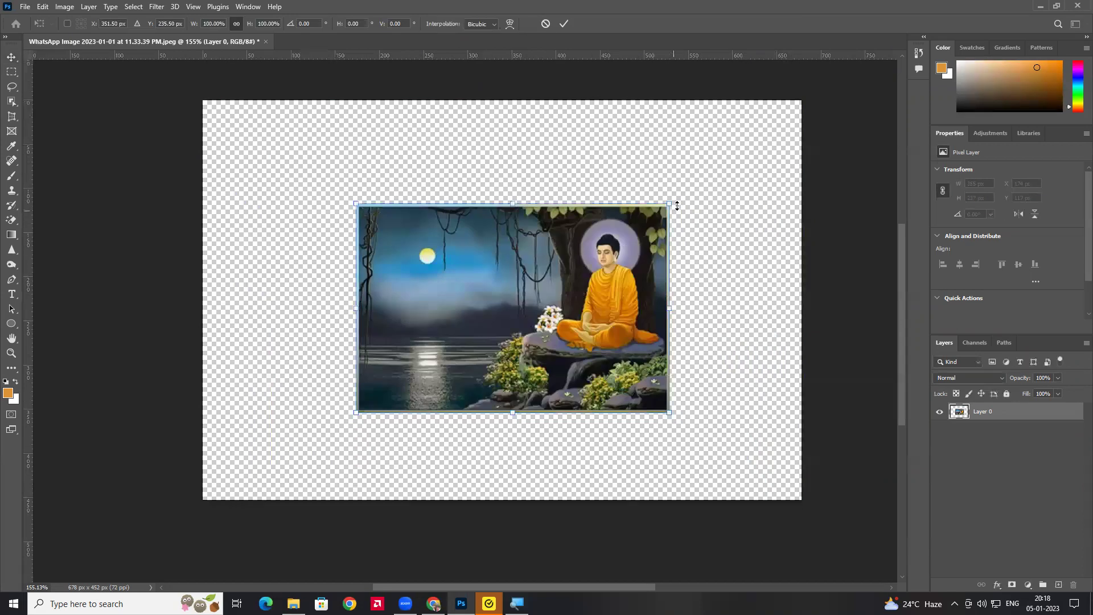
drag(670, 199, 599, 251)
key(Return)
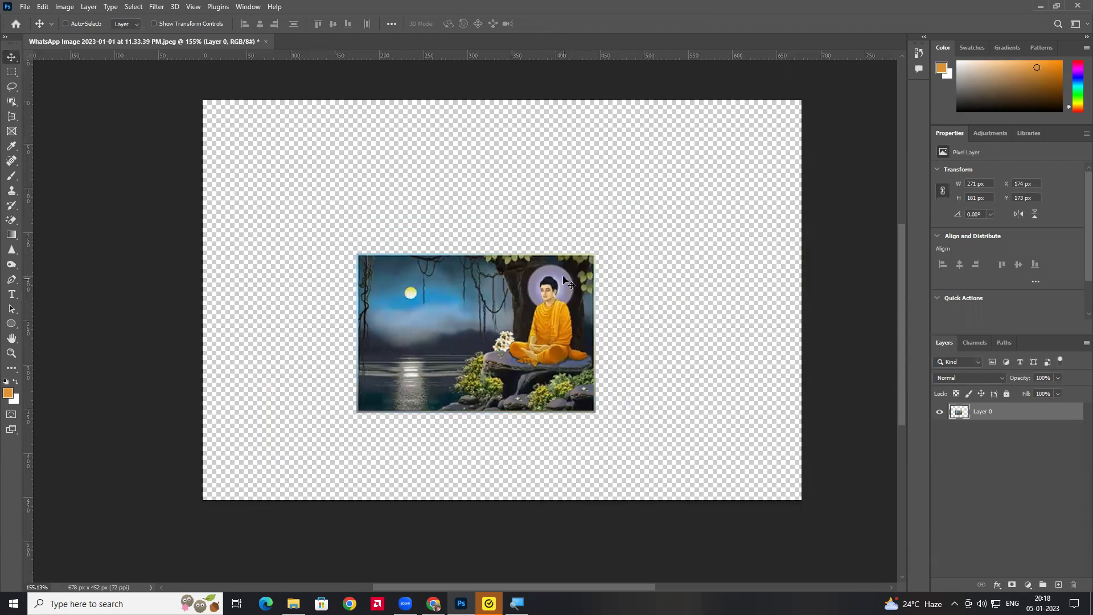
key(ctrl+z)
key(ctrl+z)
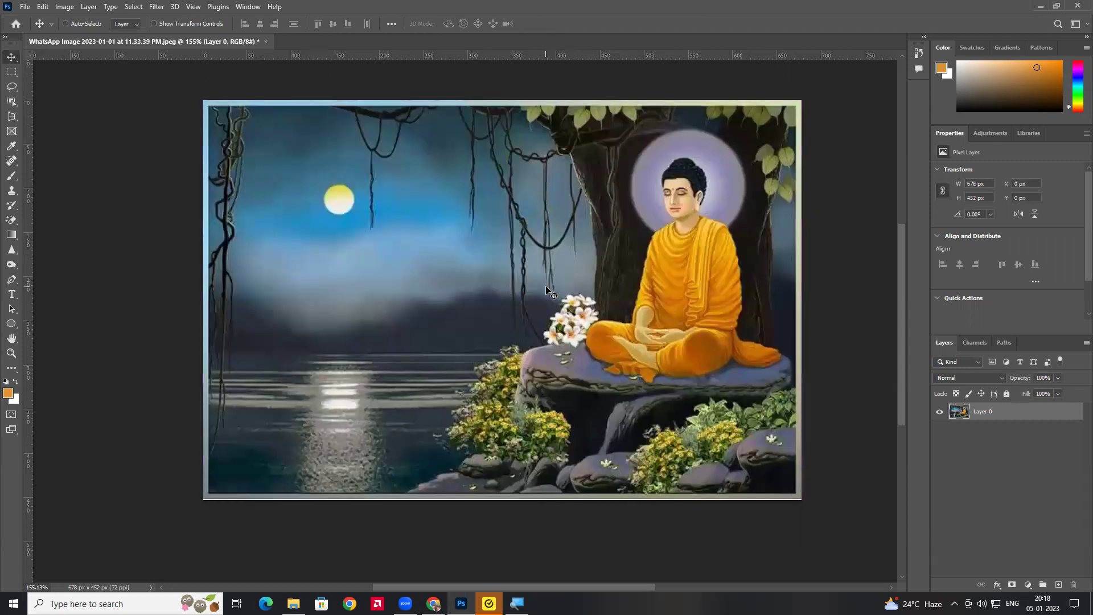
key(ctrl+shift+z)
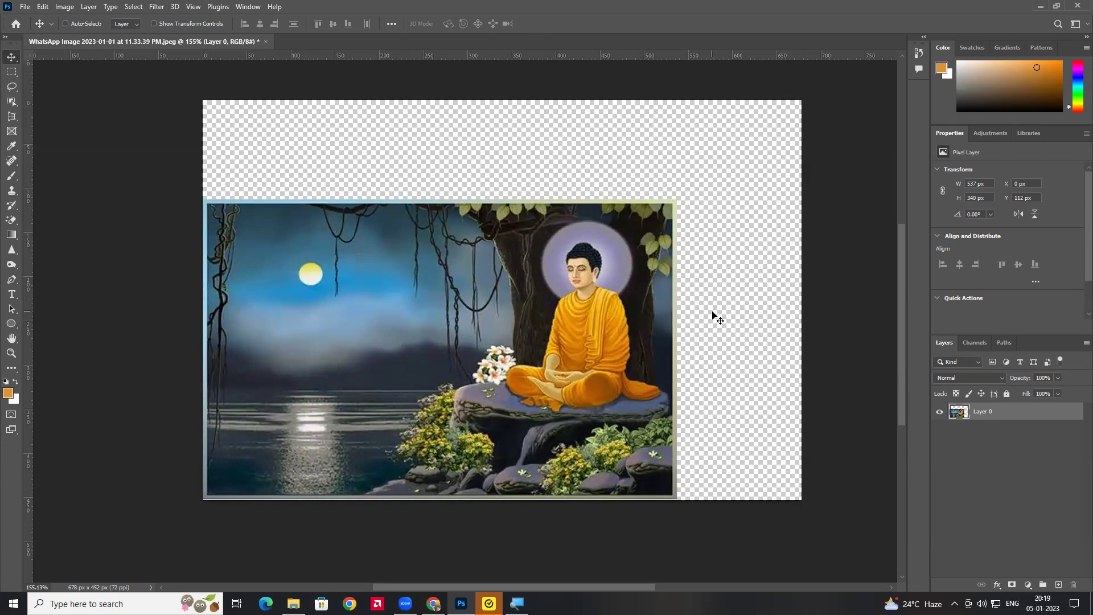
Enlarge Layer 0's moonlit painting to about 106% and tilt it 6.48 degrees
click(1030, 440)
click(1009, 411)
key(ctrl)
key(ctrl+t)
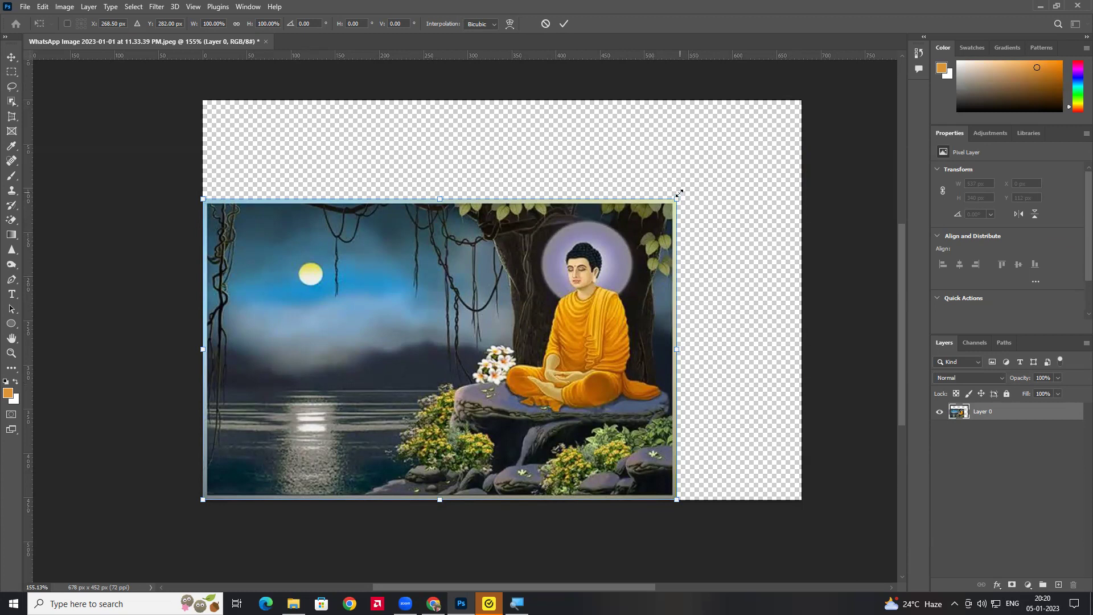
drag(677, 201, 704, 183)
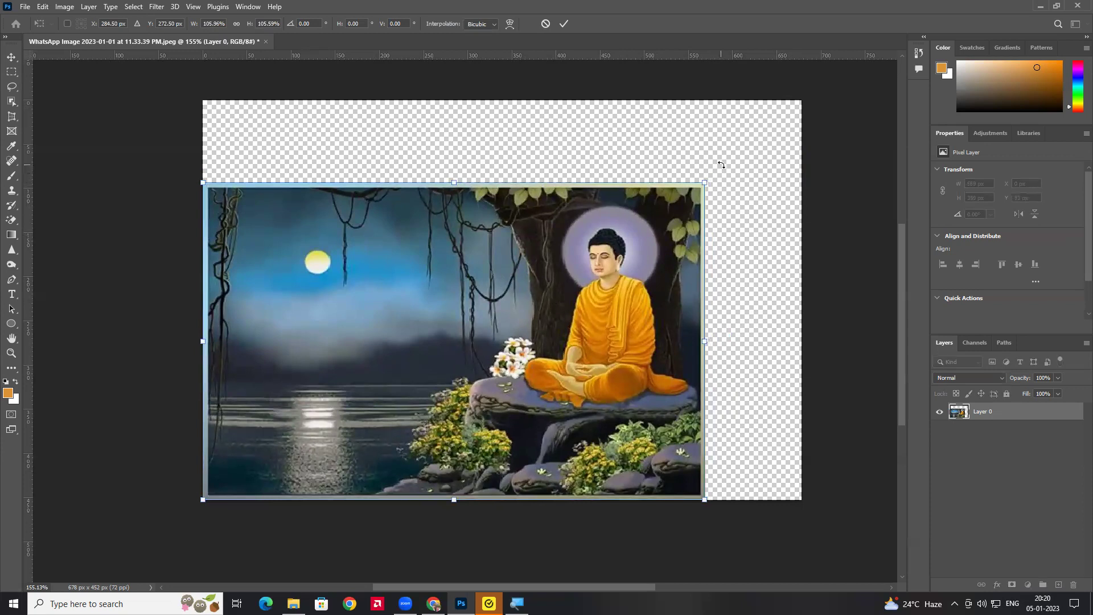
drag(720, 160, 734, 192)
double_click(314, 23)
key(BackSpace)
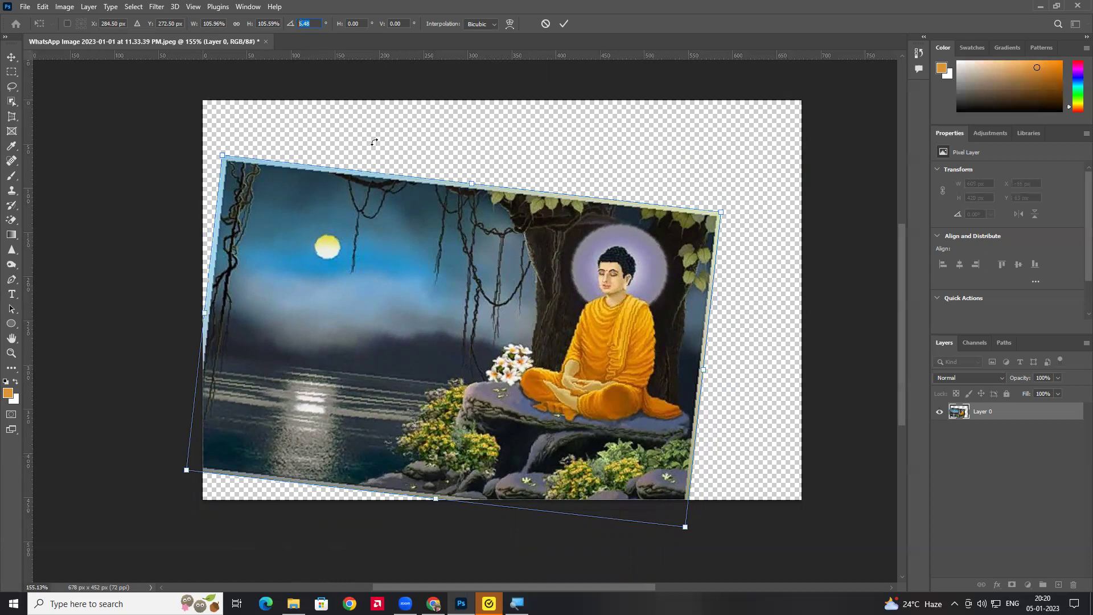
key(Return)
Reselect Layer 0 and try angle values 45, 180 and 18 in the transform's rotation field
click(995, 439)
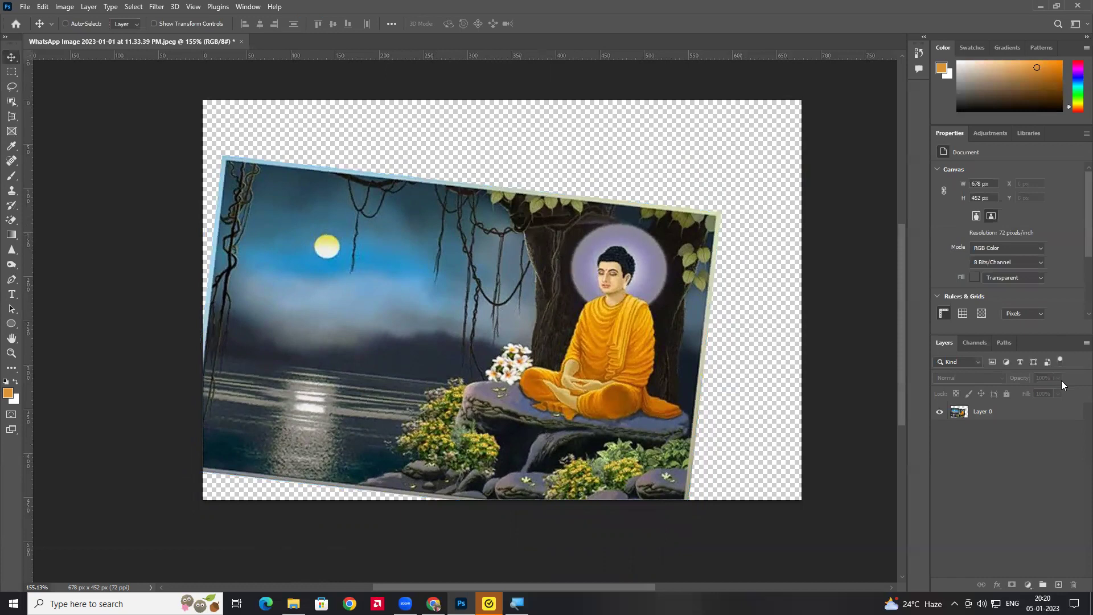
click(1019, 411)
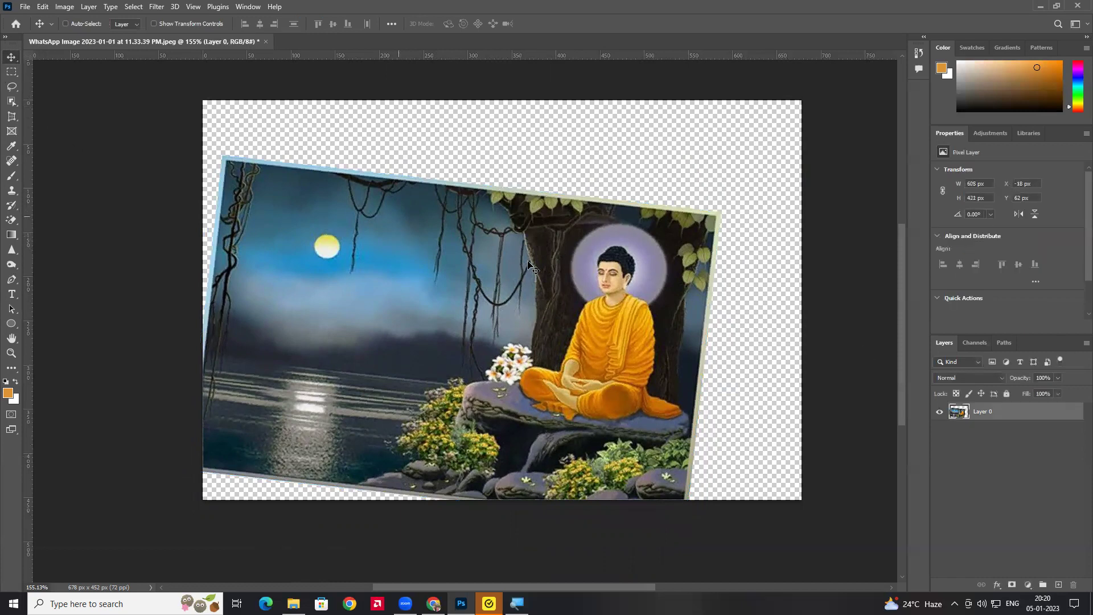
key(ctrl)
key(ctrl+t)
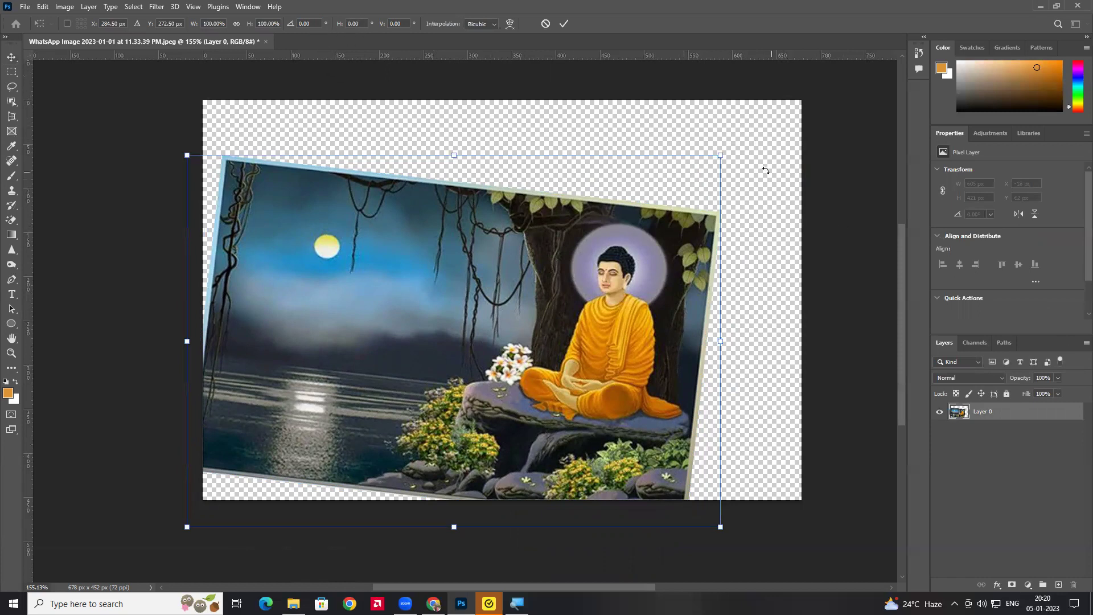
click(305, 24)
text(45)
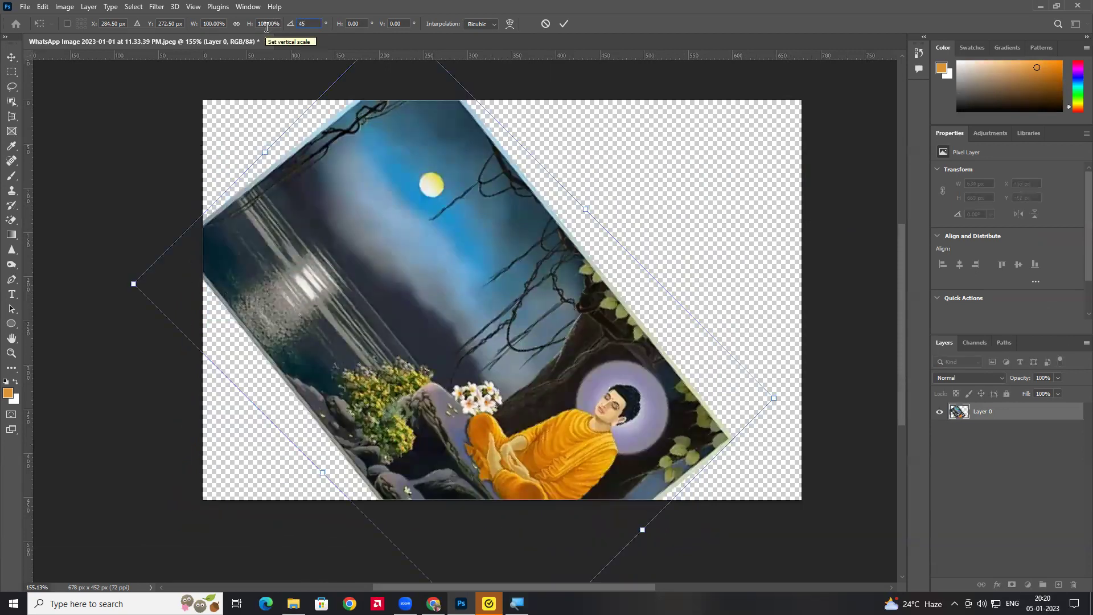
key(BackSpace)
key(BackSpace)
text(180)
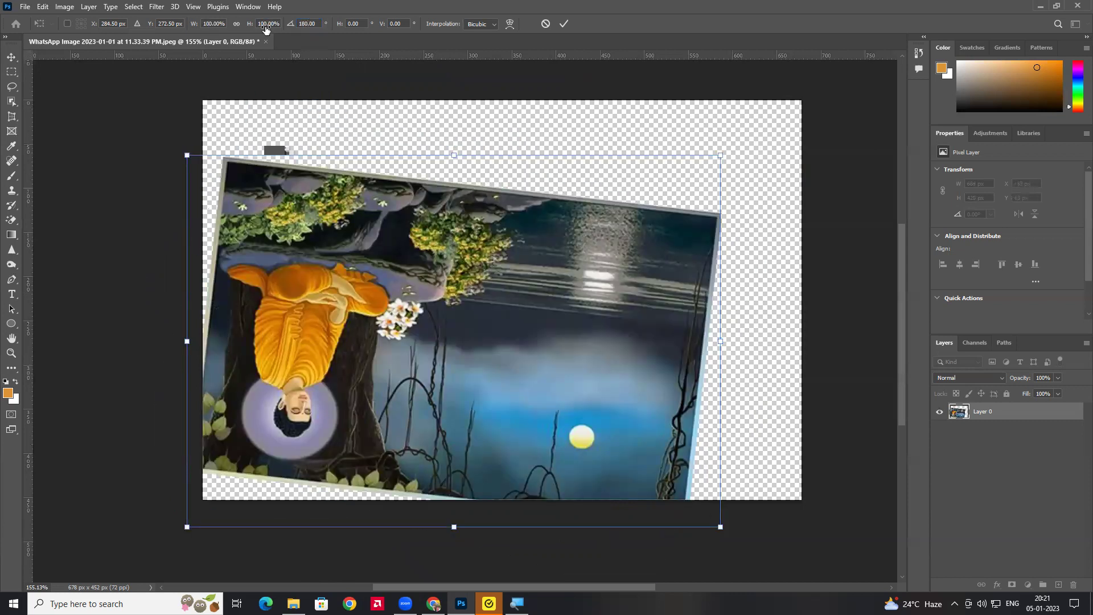
key(BackSpace)
key(BackSpace)
key(BackSpace)
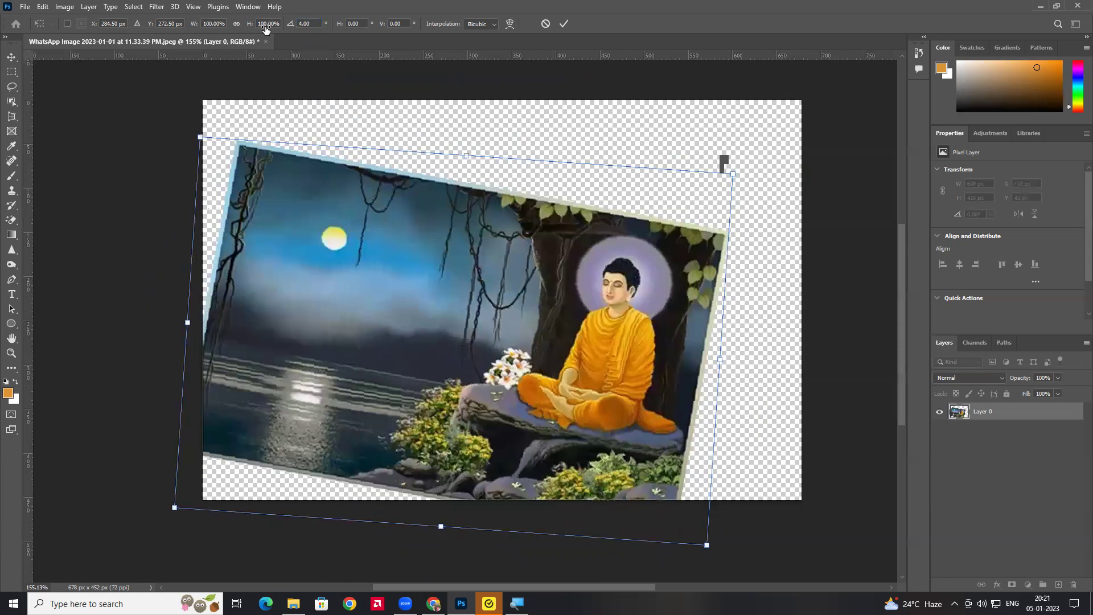
text(45)
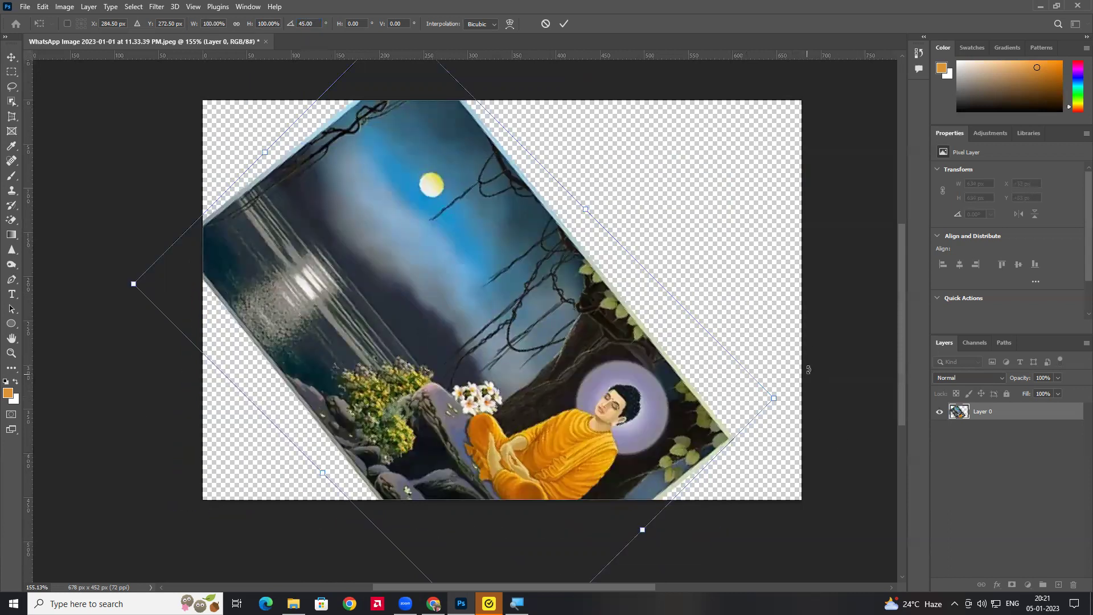
Rotate the painting back to 0°, shrink it to 383 × 245 px and place it at X 142, Y 104
drag(809, 370, 674, 85)
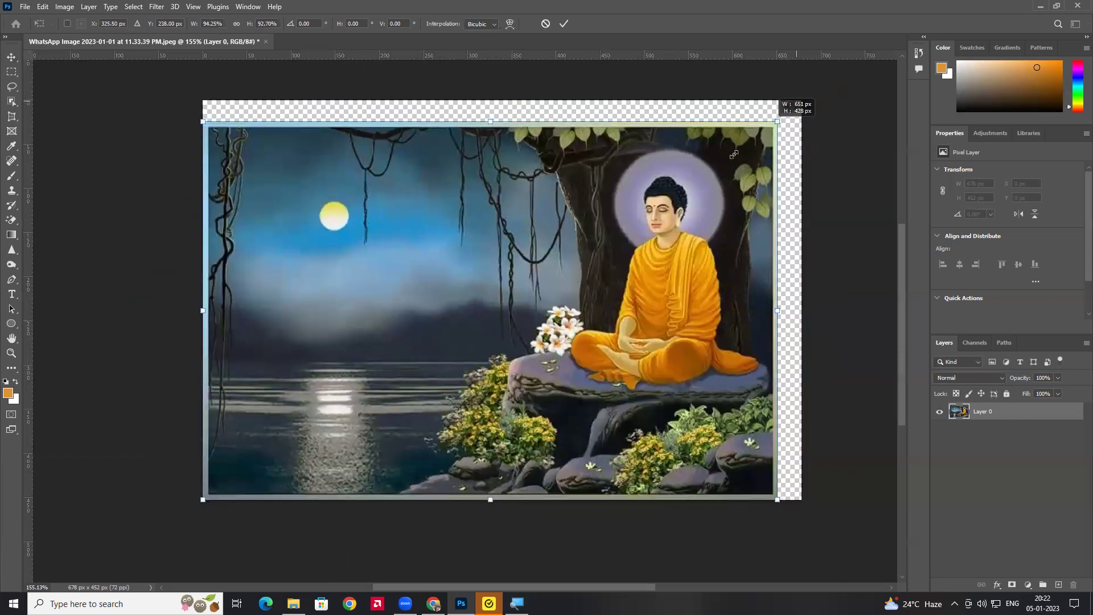
drag(772, 125, 535, 286)
drag(450, 374, 551, 292)
key(Return)
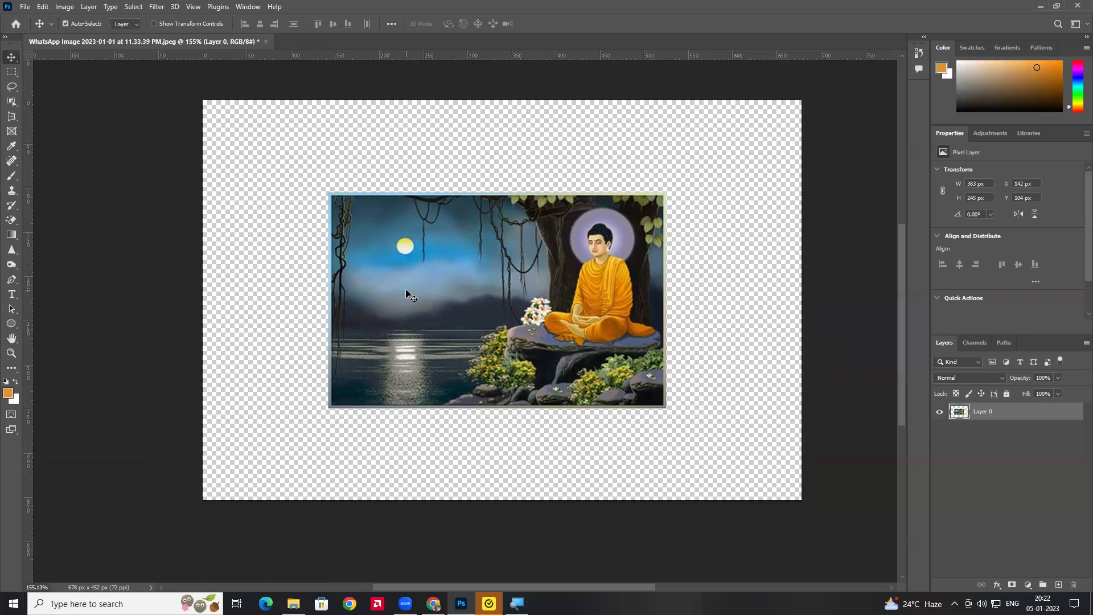
Flip the painting horizontally, then flip it vertically and undo that vertical flip
key(ctrl+t)
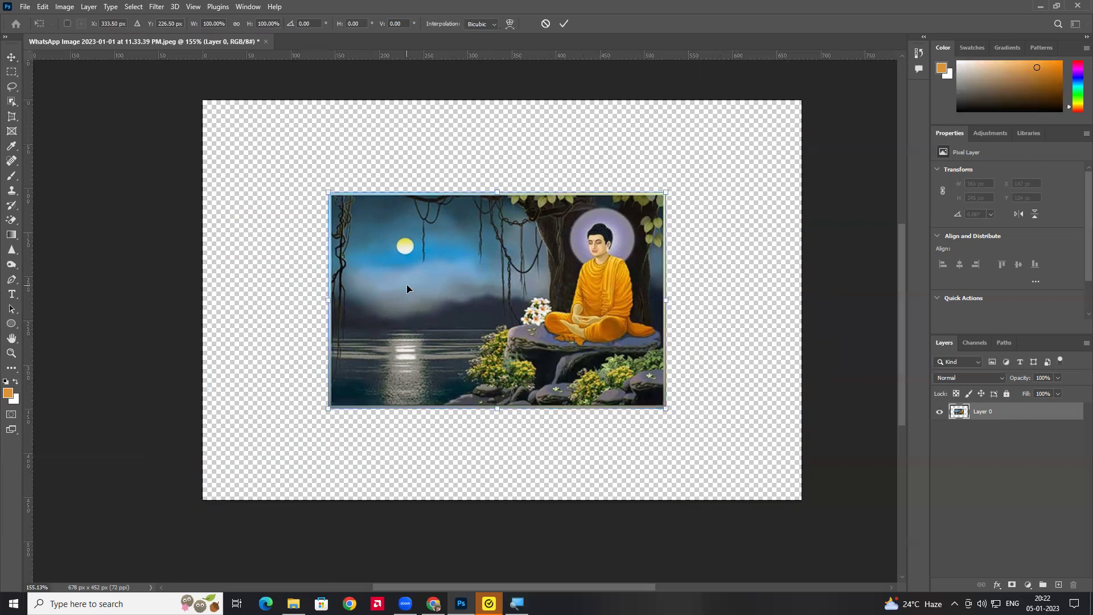
right_click(387, 310)
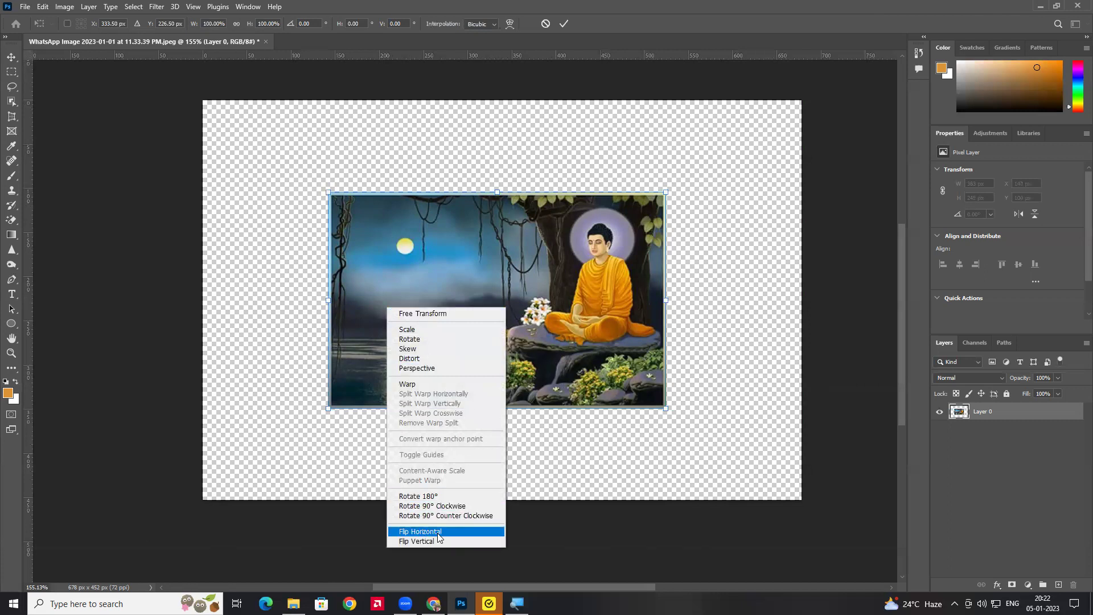
click(462, 531)
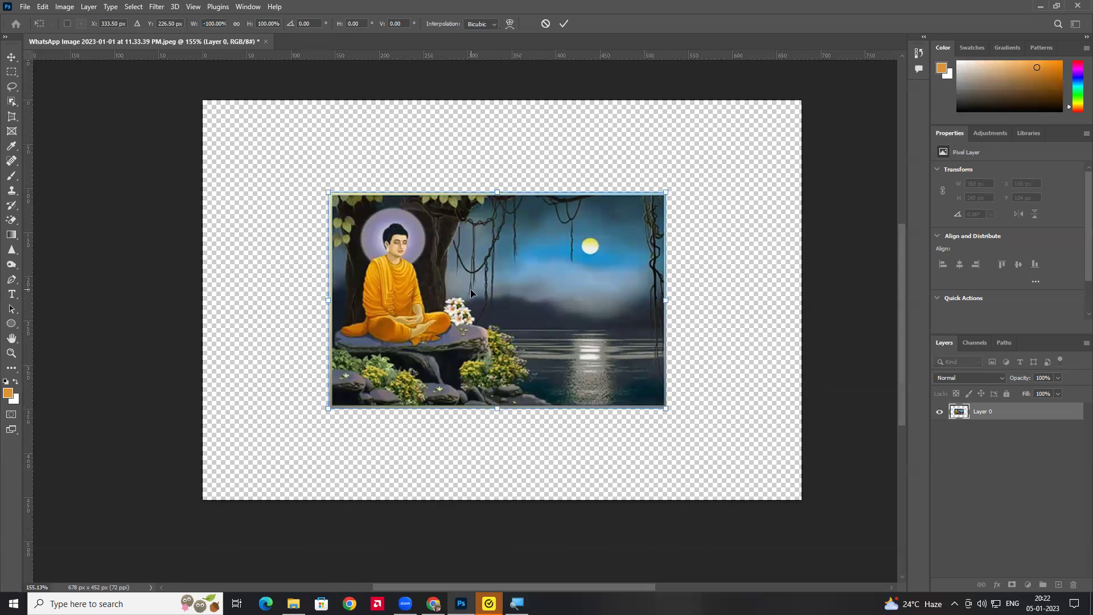
key(Return)
key(ctrl+t)
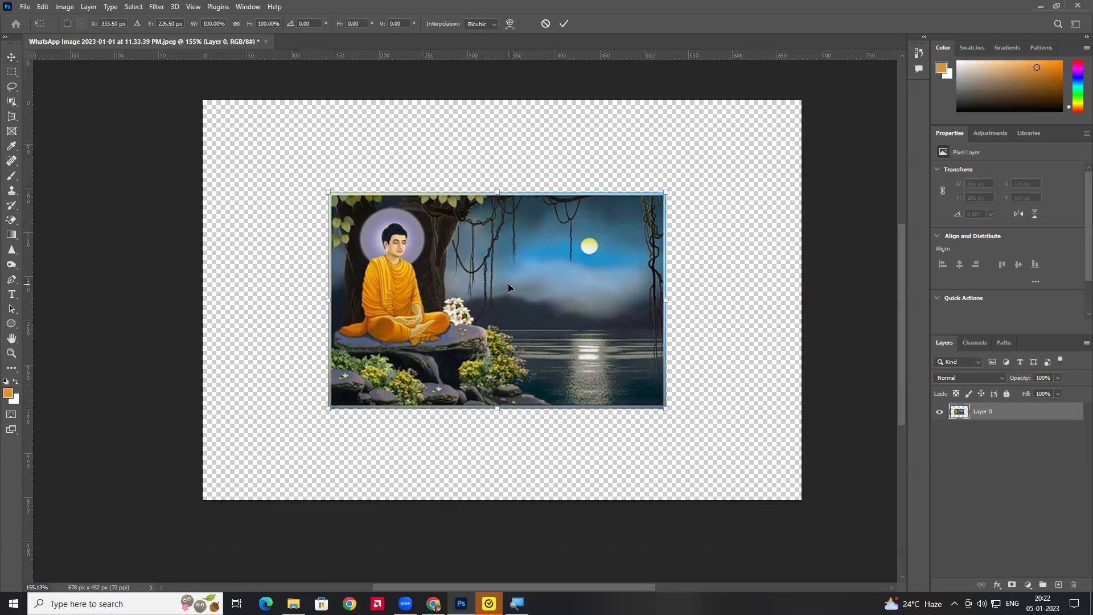
right_click(508, 285)
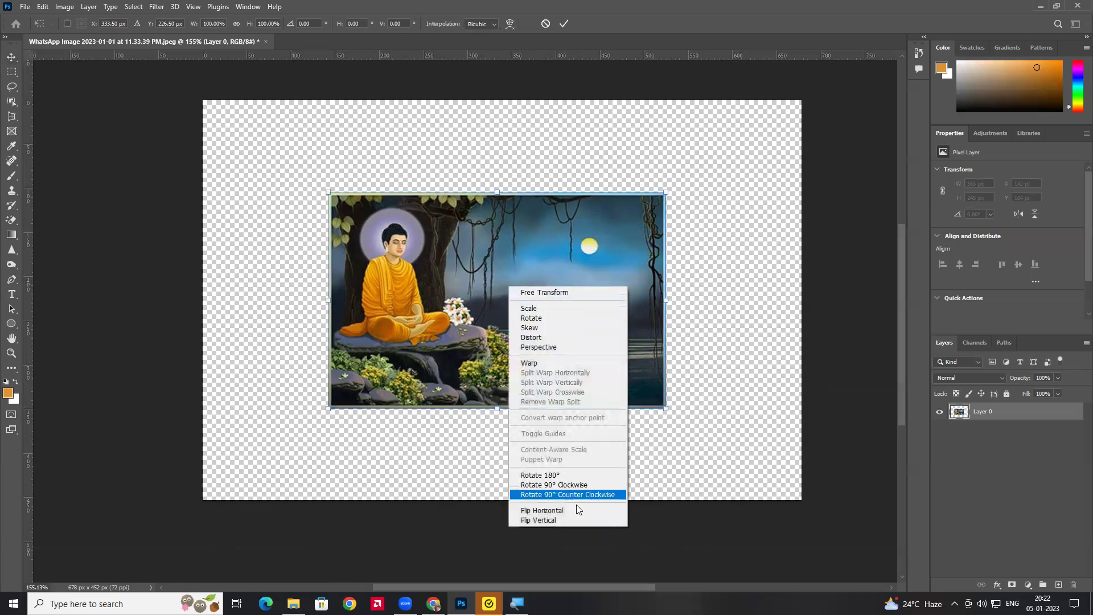
click(560, 521)
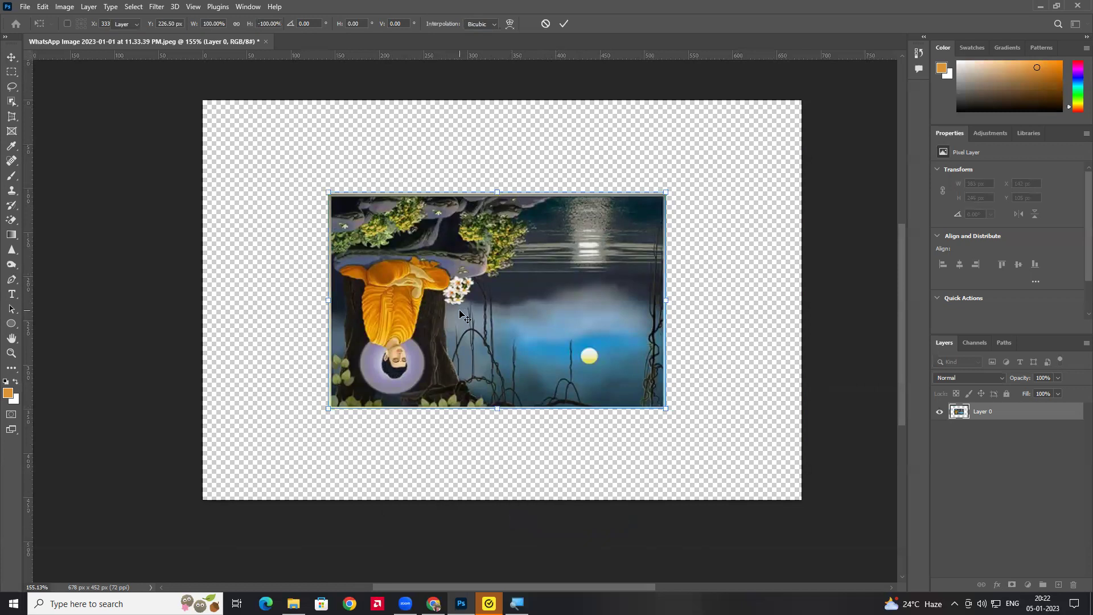
key(Return)
key(ctrl+z)
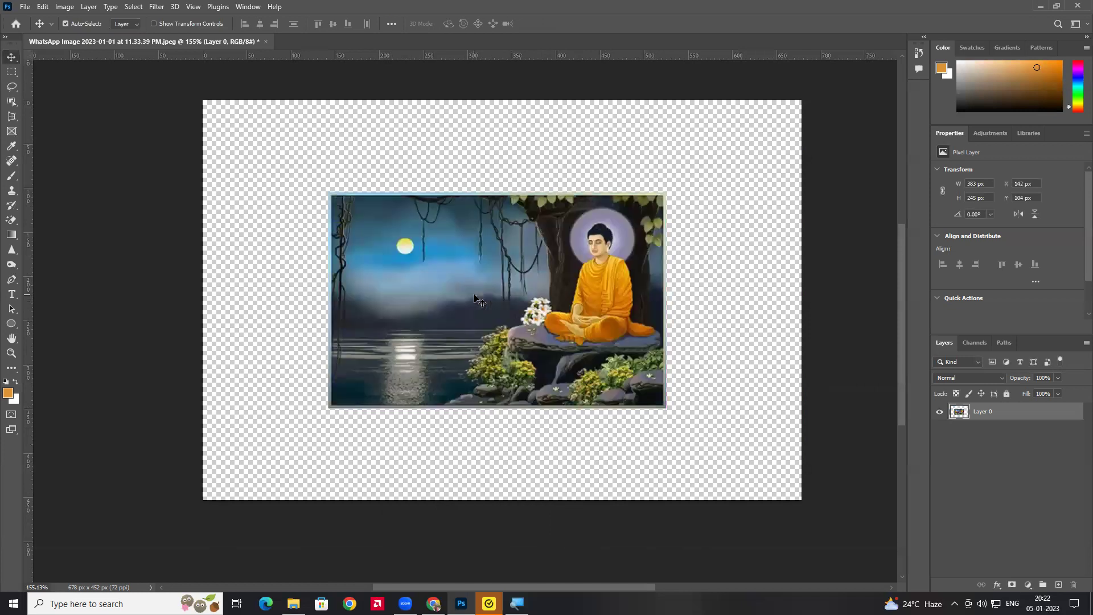
Test flipping the painting horizontally and vertically, then flip it back both ways
key(ctrl+t)
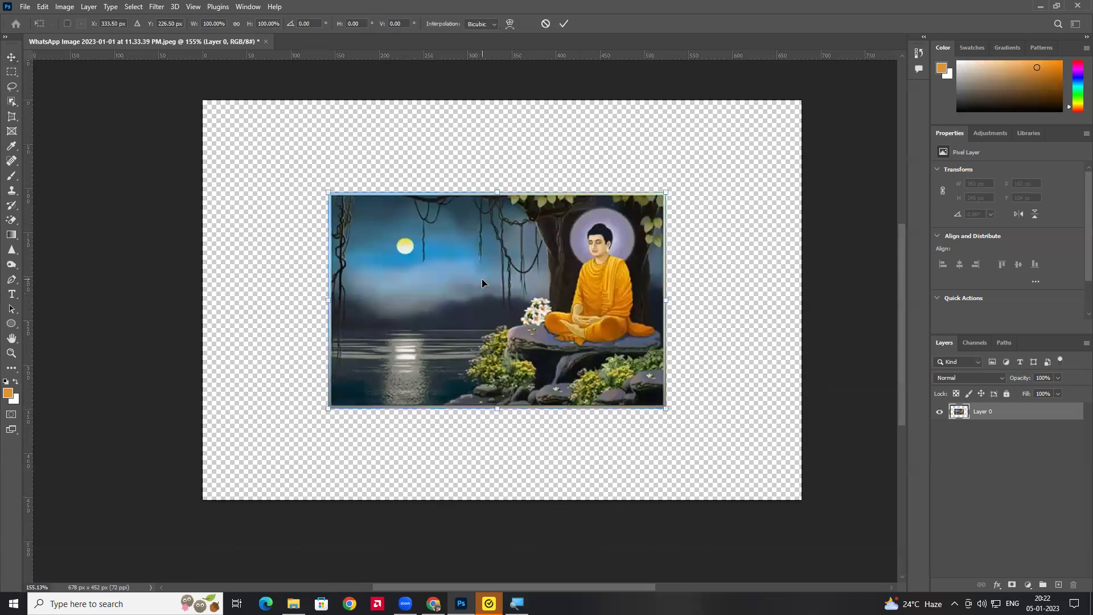
right_click(488, 278)
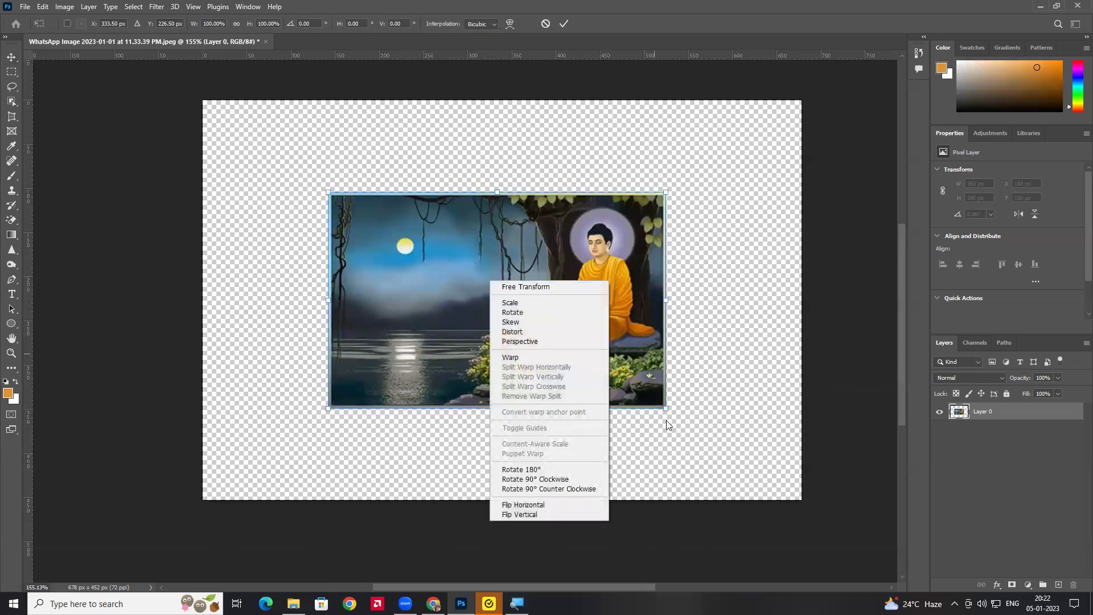
click(564, 504)
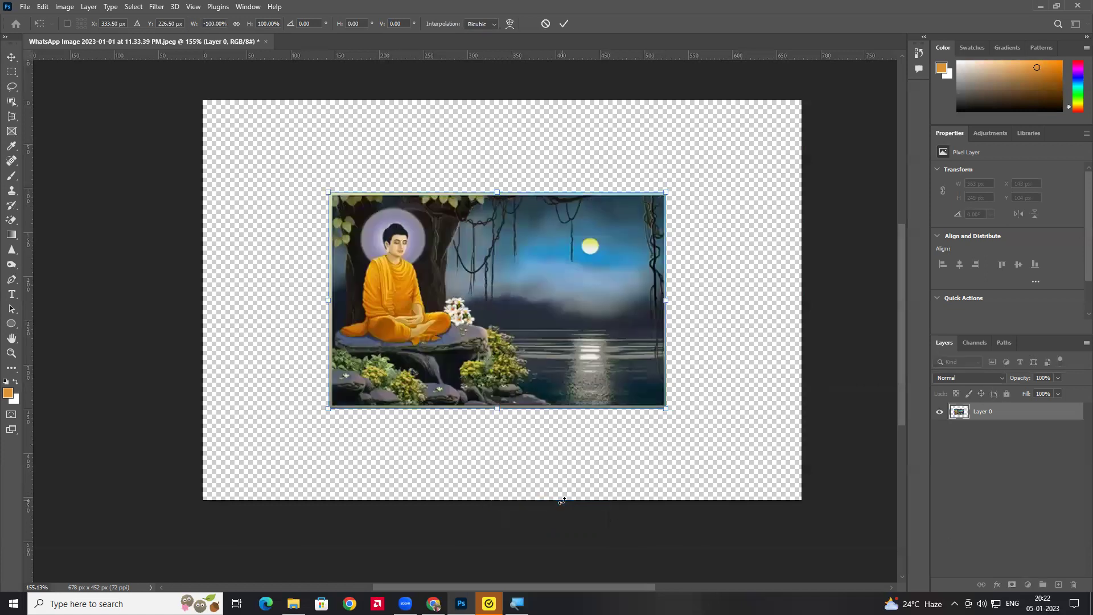
right_click(553, 358)
click(595, 351)
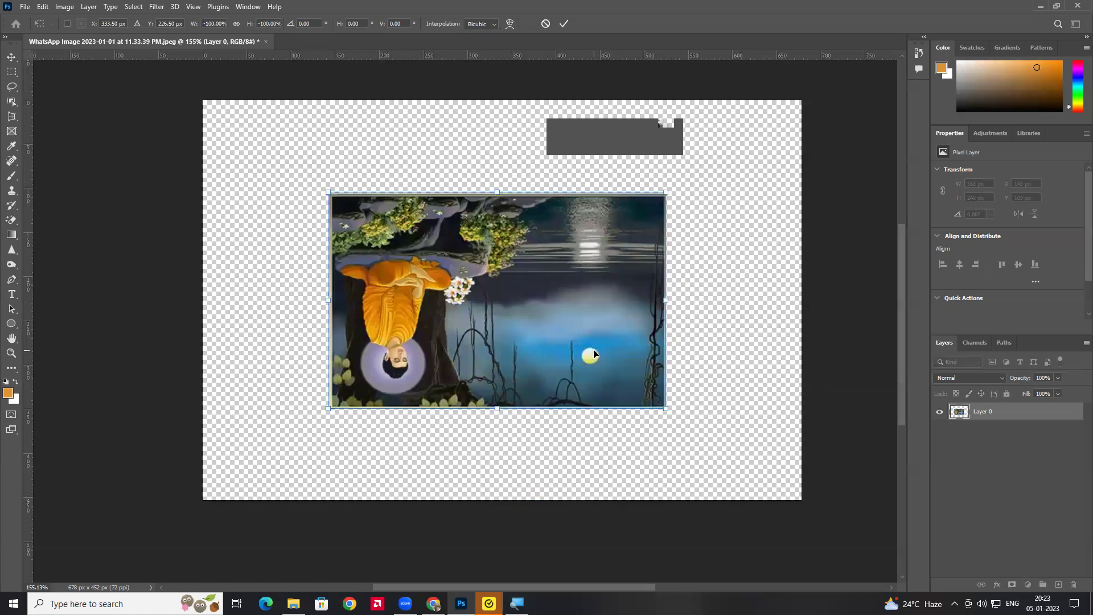
right_click(590, 349)
click(612, 570)
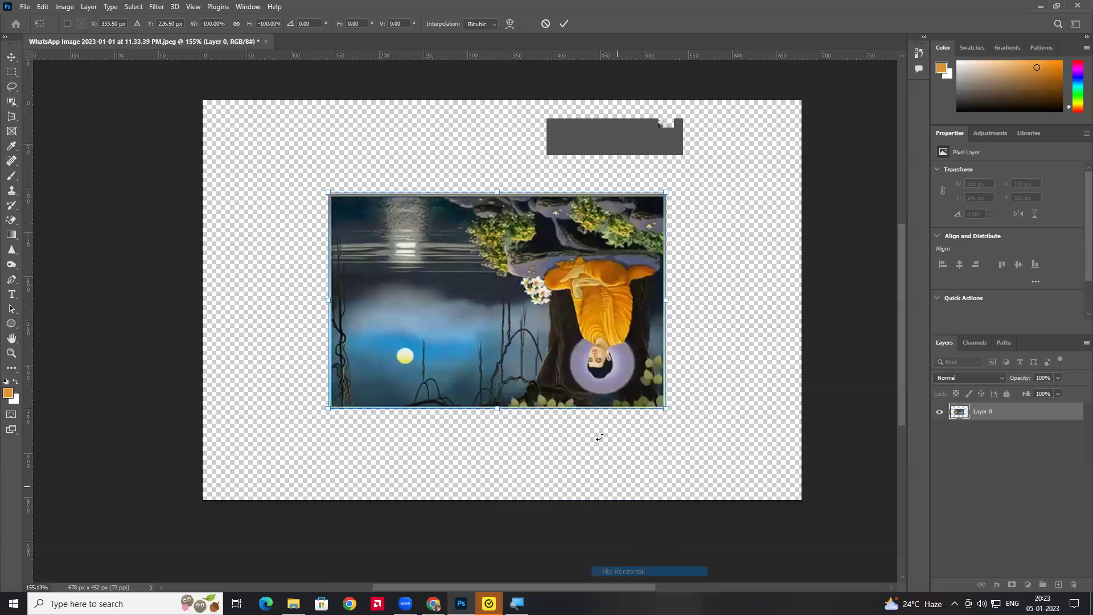
right_click(578, 388)
click(612, 375)
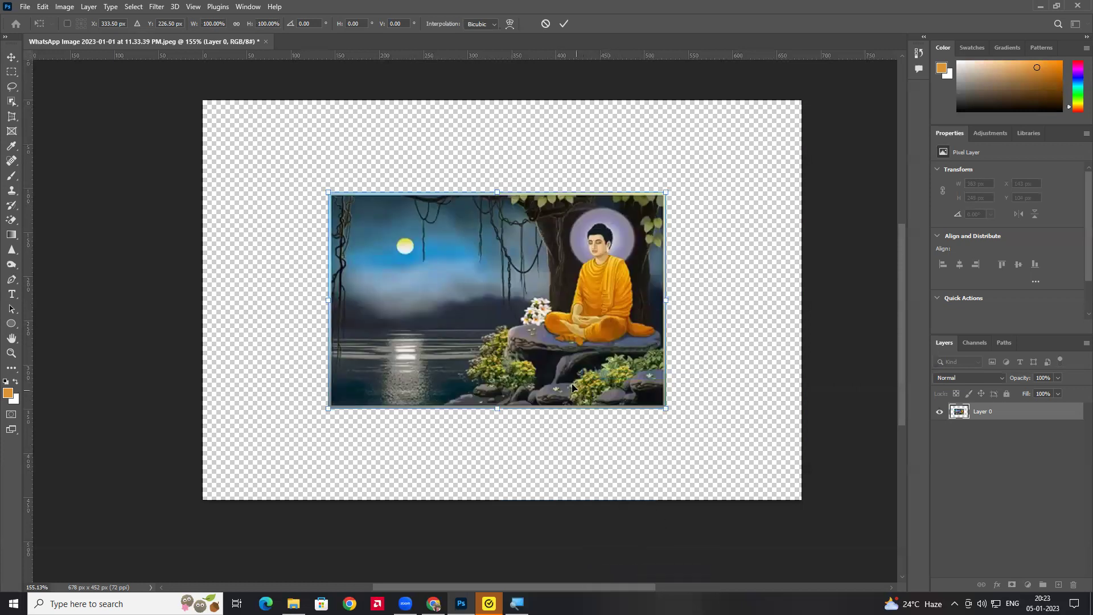
Rotate the painting 90° clockwise and back to landscape, nudging it slightly downward
right_click(541, 318)
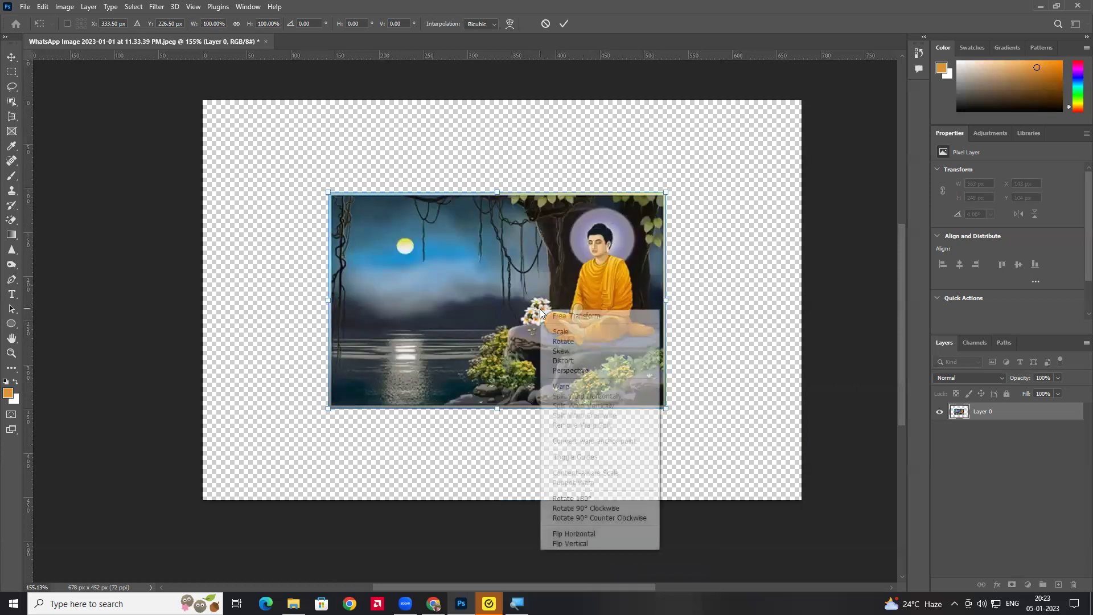
click(604, 510)
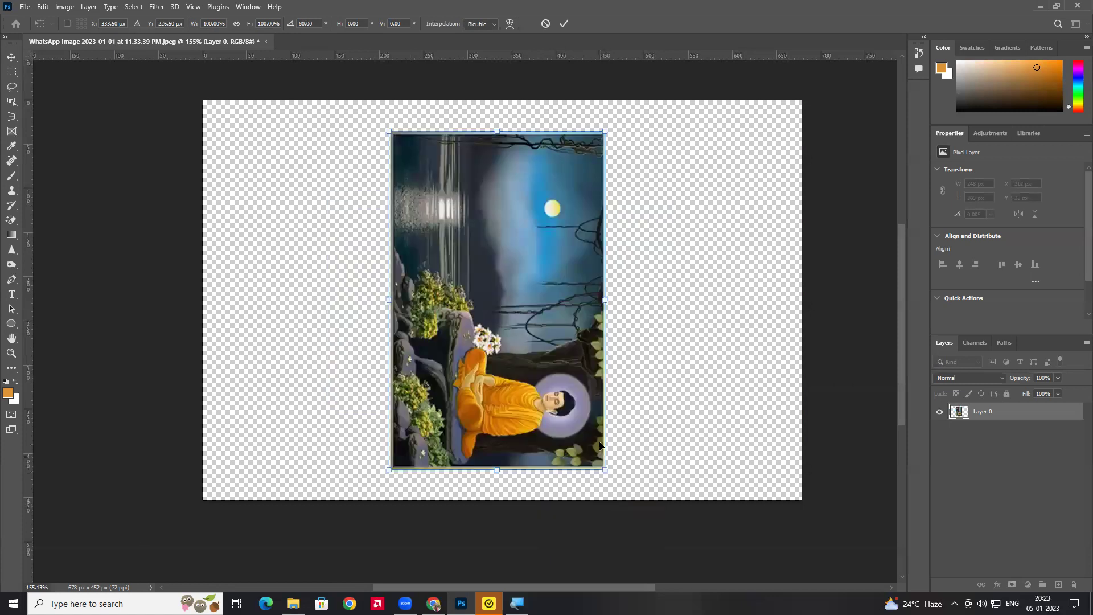
right_click(543, 273)
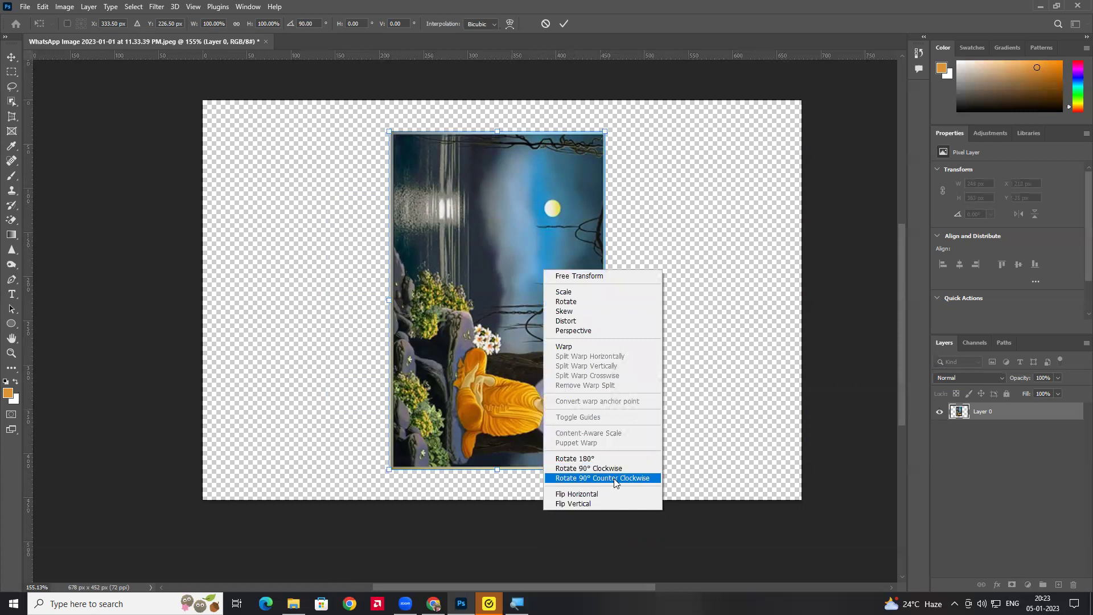
click(613, 481)
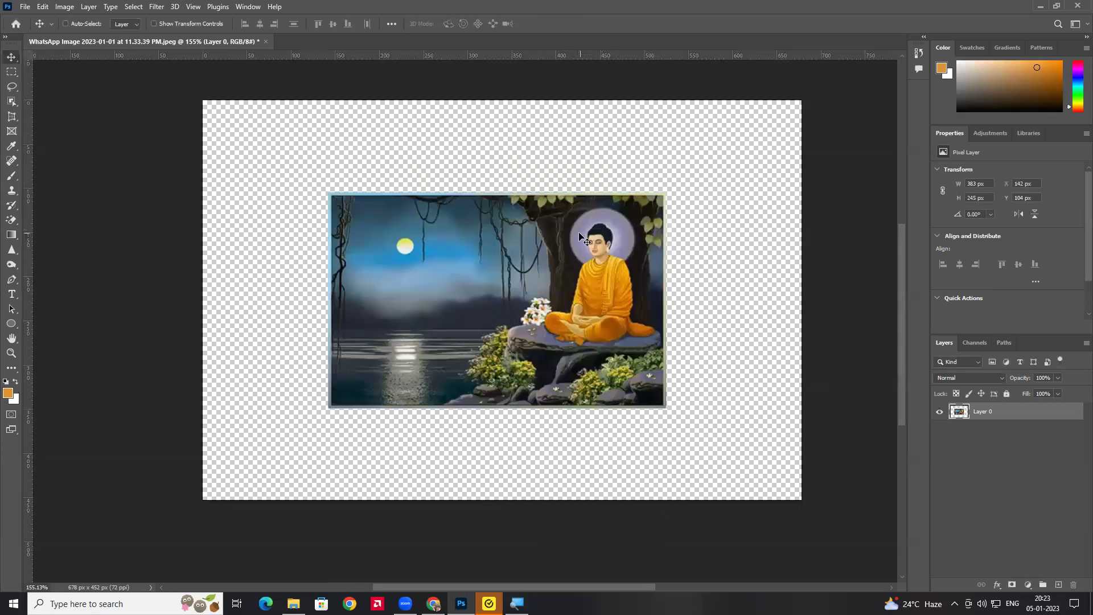
drag(578, 225, 583, 246)
Commit the transform, drag the painting to the bottom-left corner, then back near centre at X 129, Y 104
key(Return)
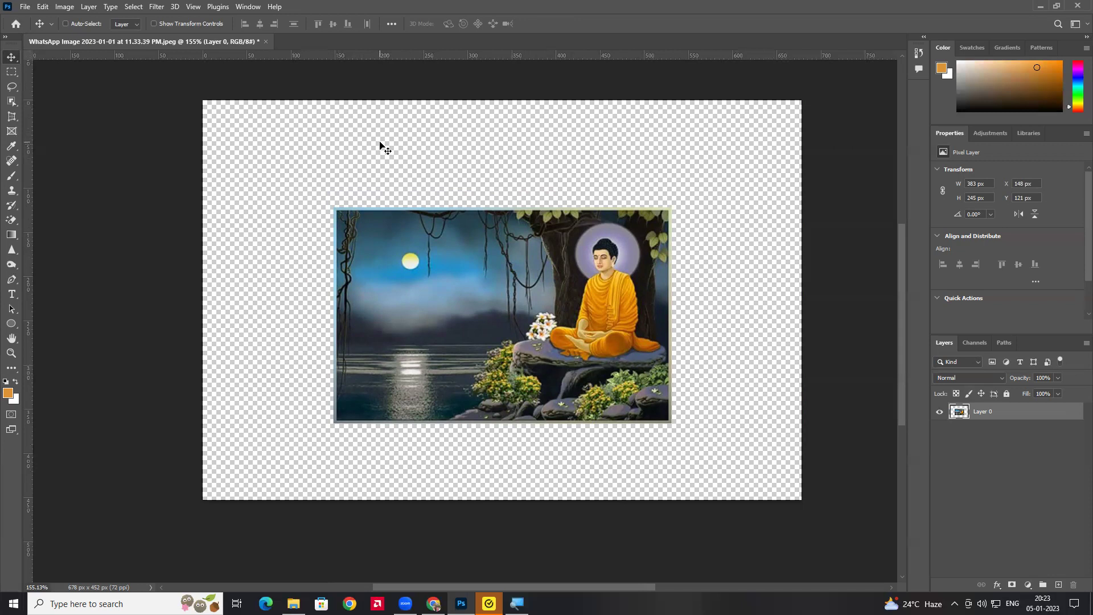
drag(471, 298, 339, 375)
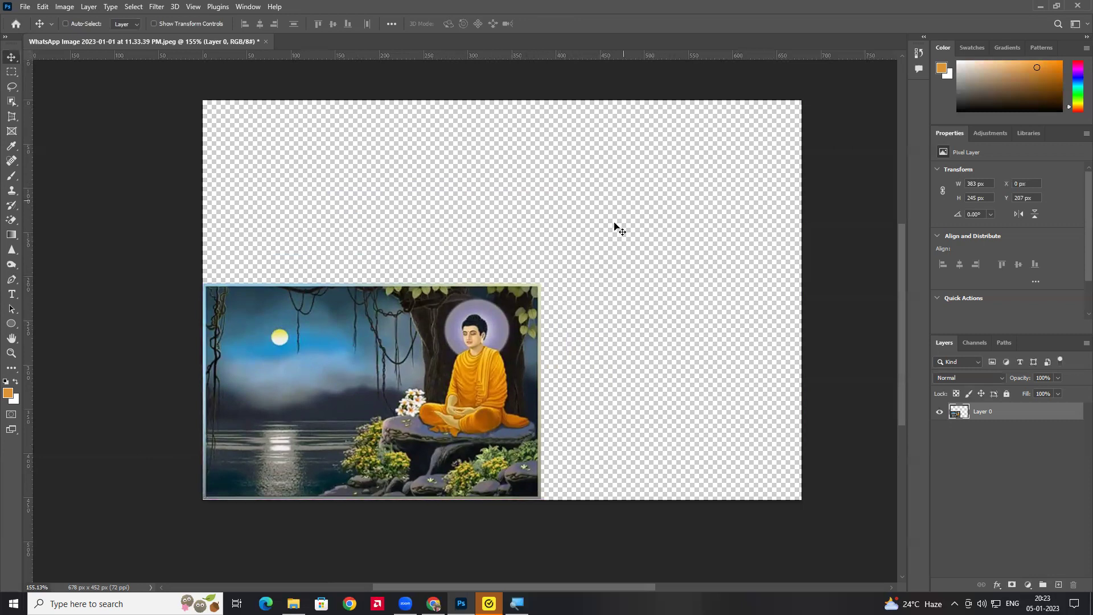
drag(390, 405, 502, 310)
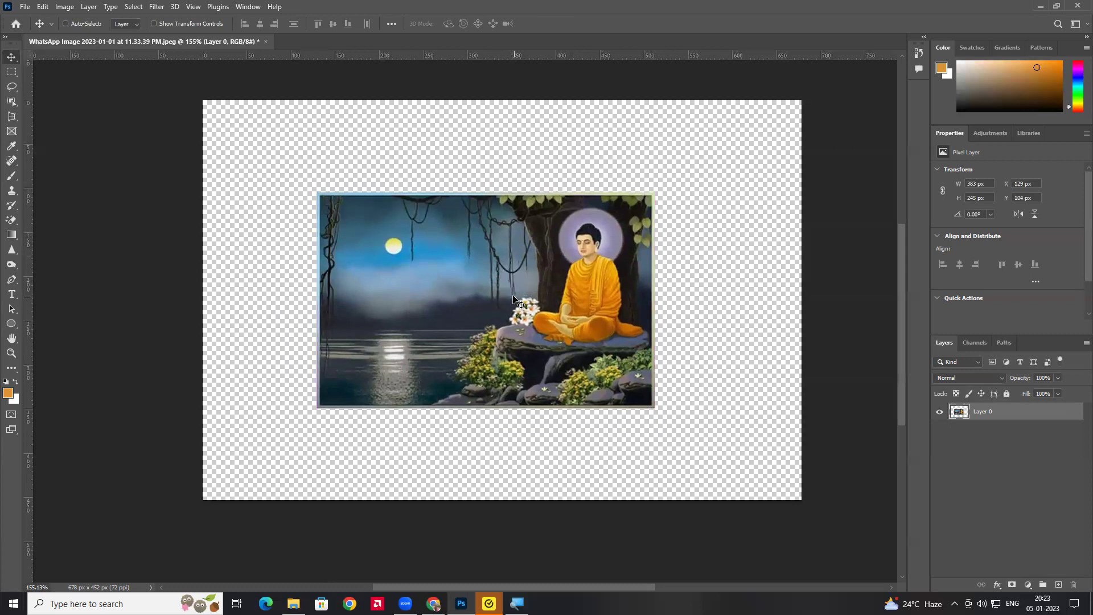
Add a layer below, fill it orange then white, delete it, and nudge the painting right to X 148
key(ctrl+shift+alt+n)
key(alt+BackSpace)
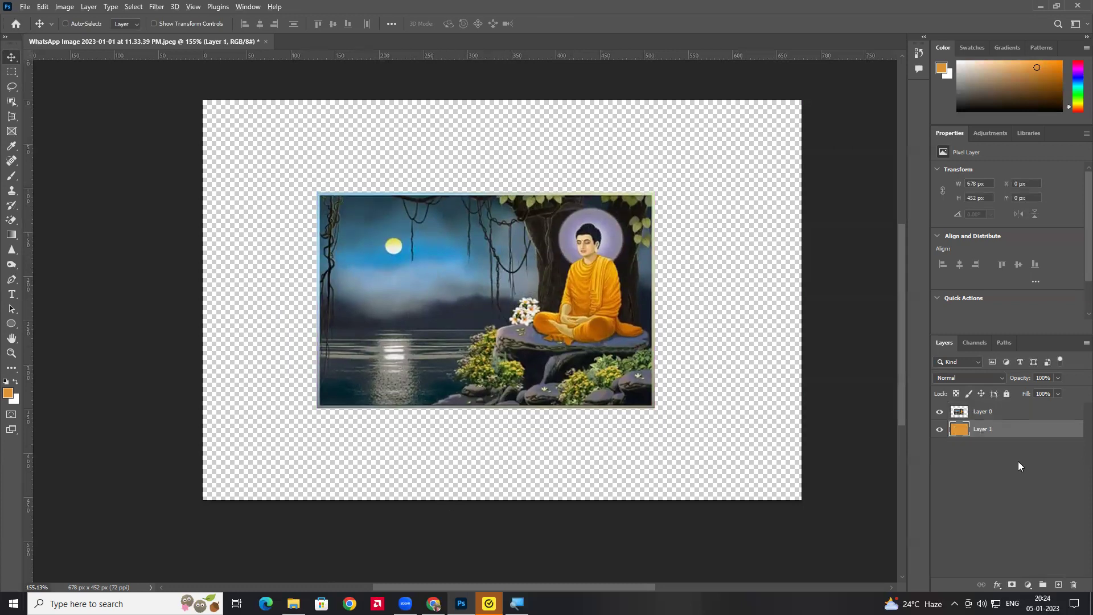
key(ctrl+BackSpace)
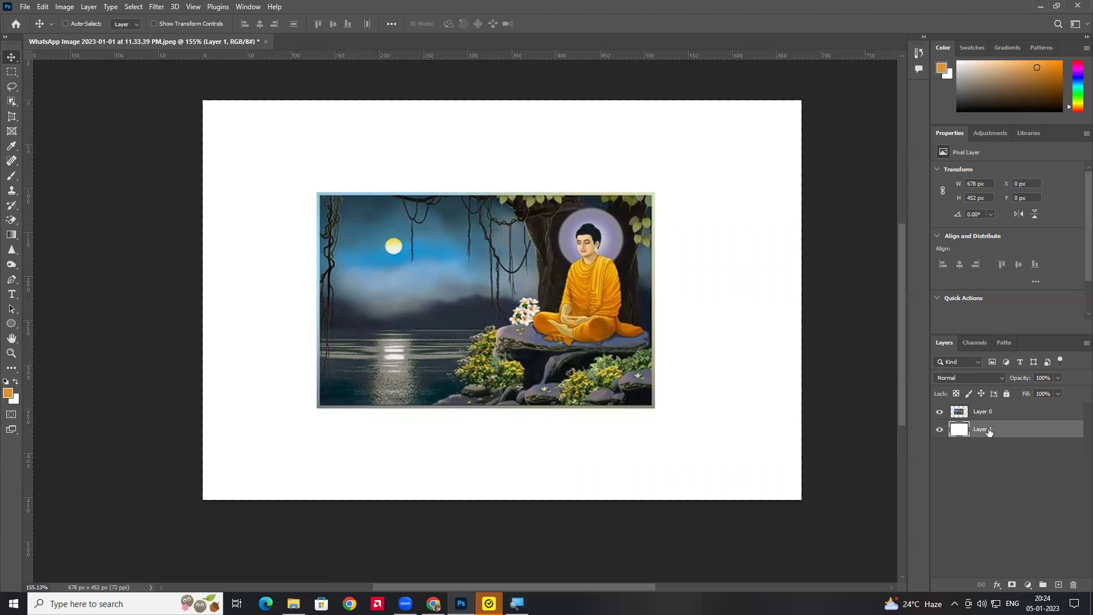
key(Delete)
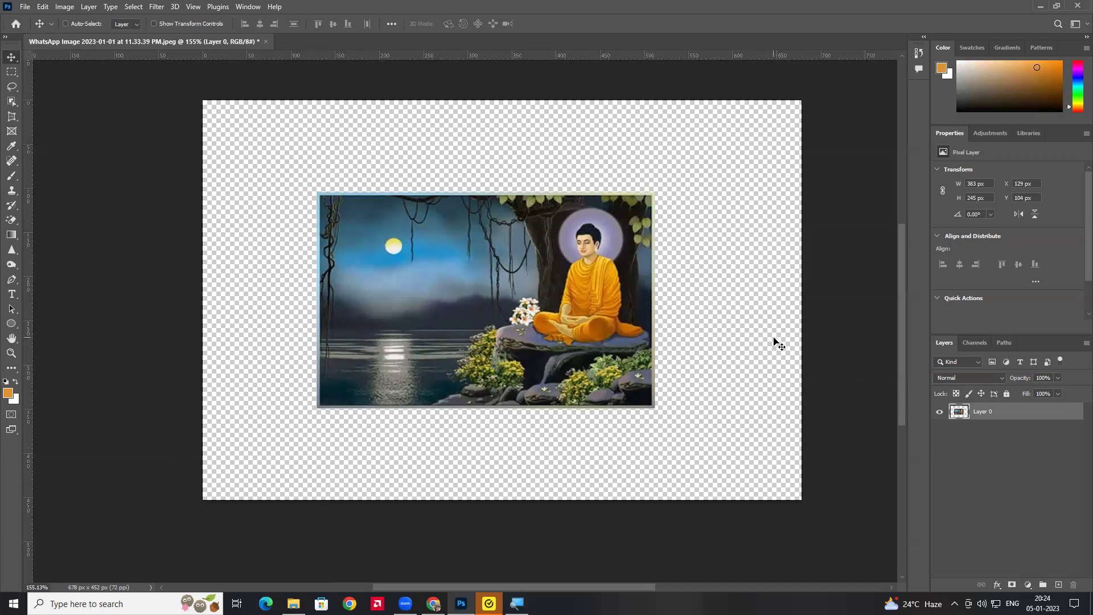
drag(478, 271, 490, 254)
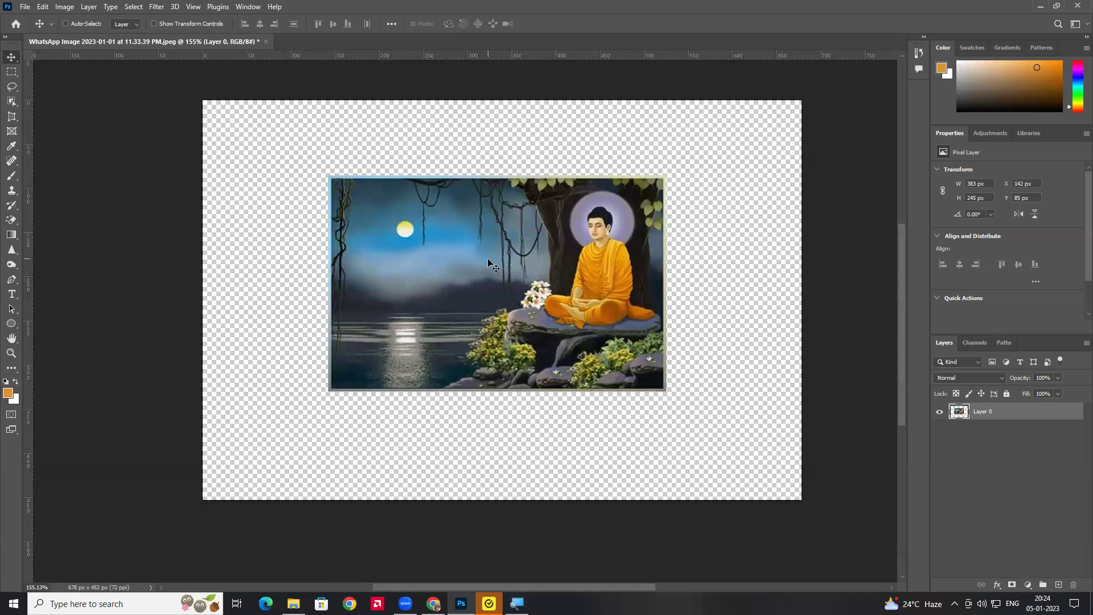
mouse_move(548, 287)
mouse_down()
mouse_move(549, 267)
mouse_move(562, 282)
mouse_move(548, 283)
mouse_up()
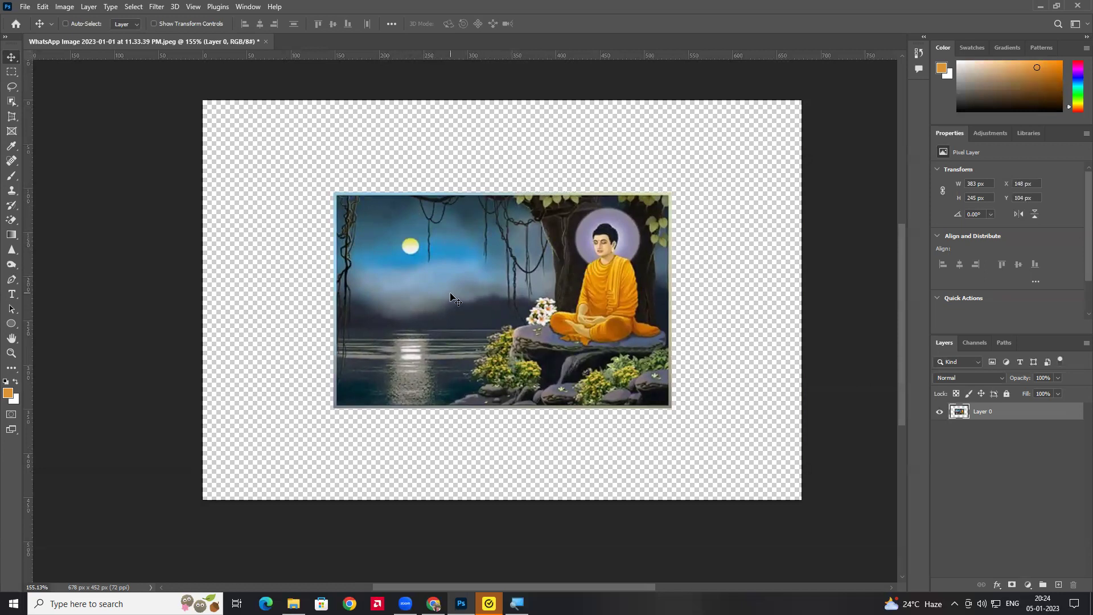
Open the golden seated Buddha image (2) in its own tab, then close it again
click(26, 9)
click(49, 31)
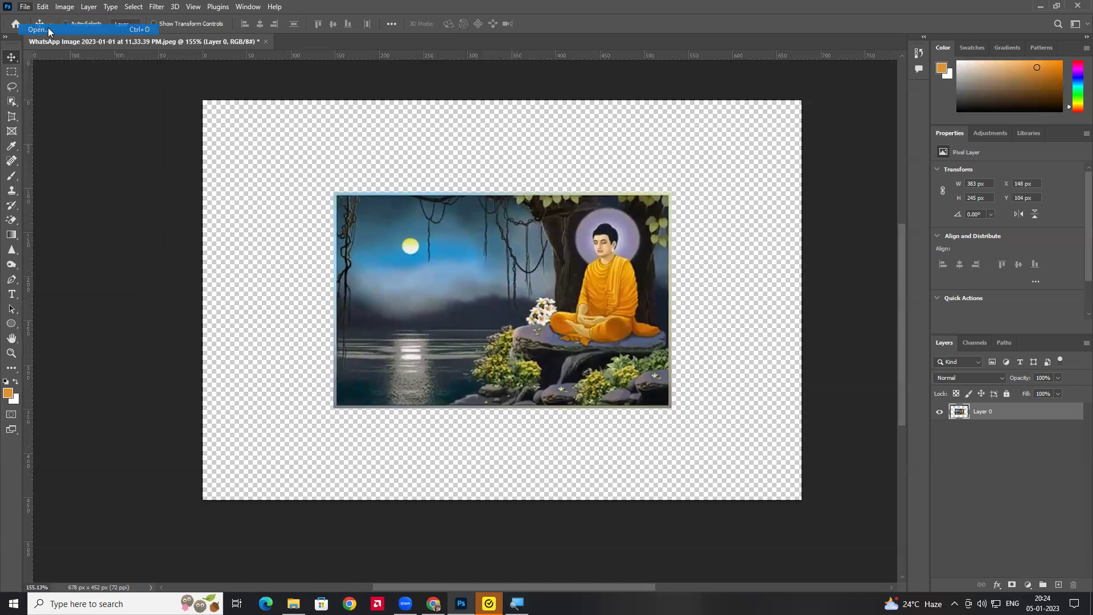
click(206, 95)
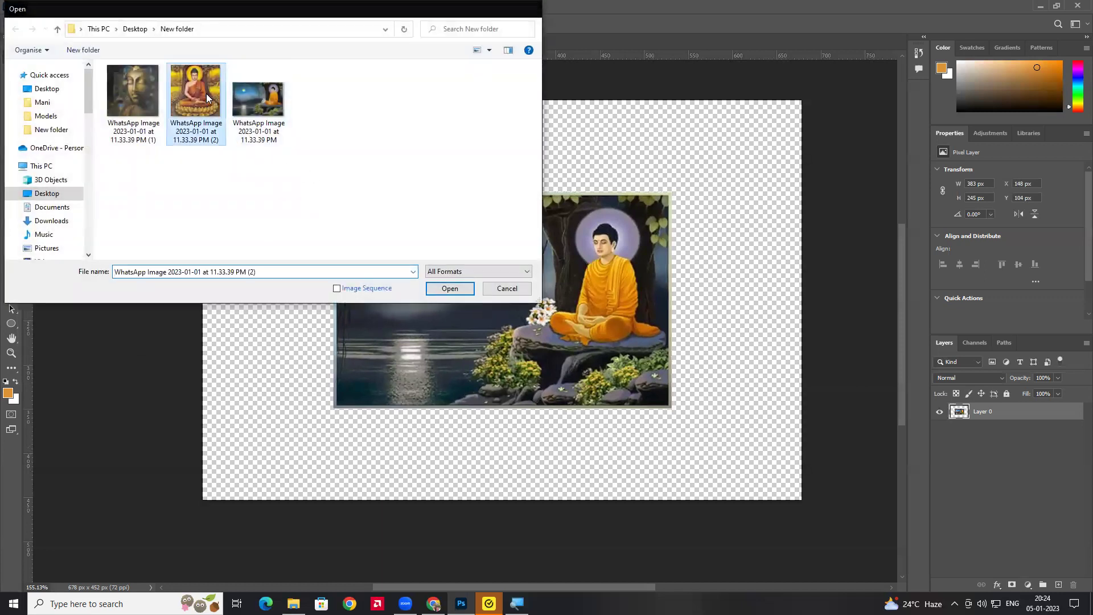
double_click(206, 93)
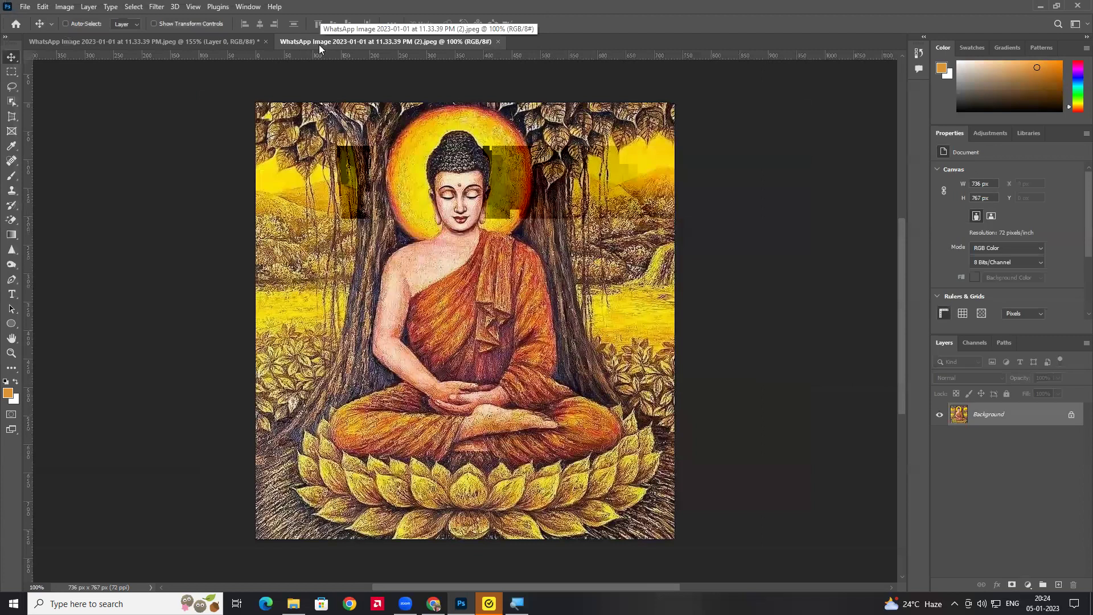
click(240, 43)
click(330, 41)
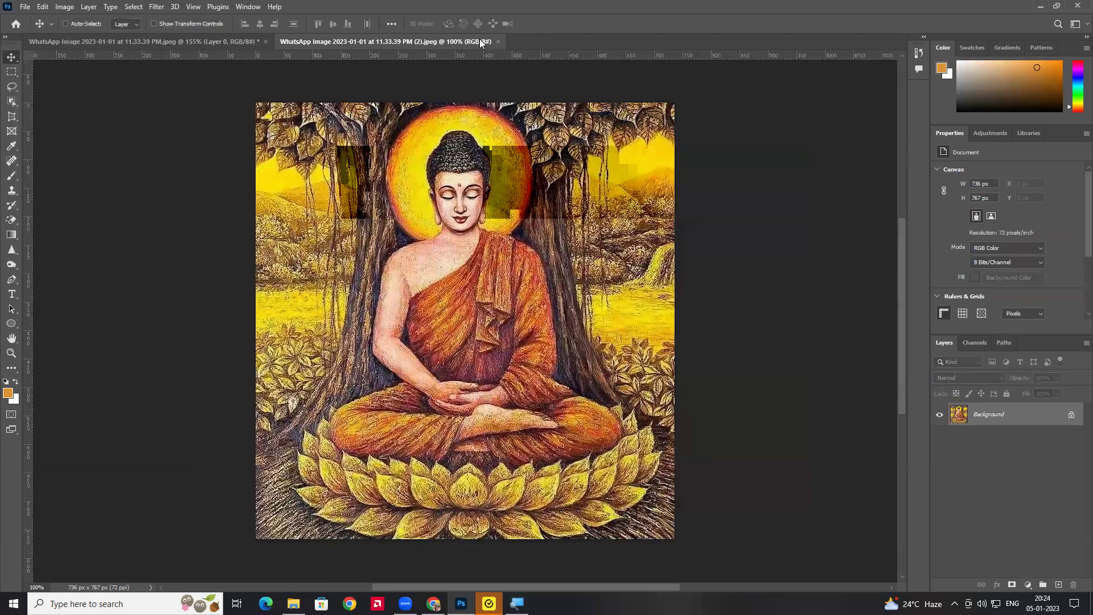
click(498, 41)
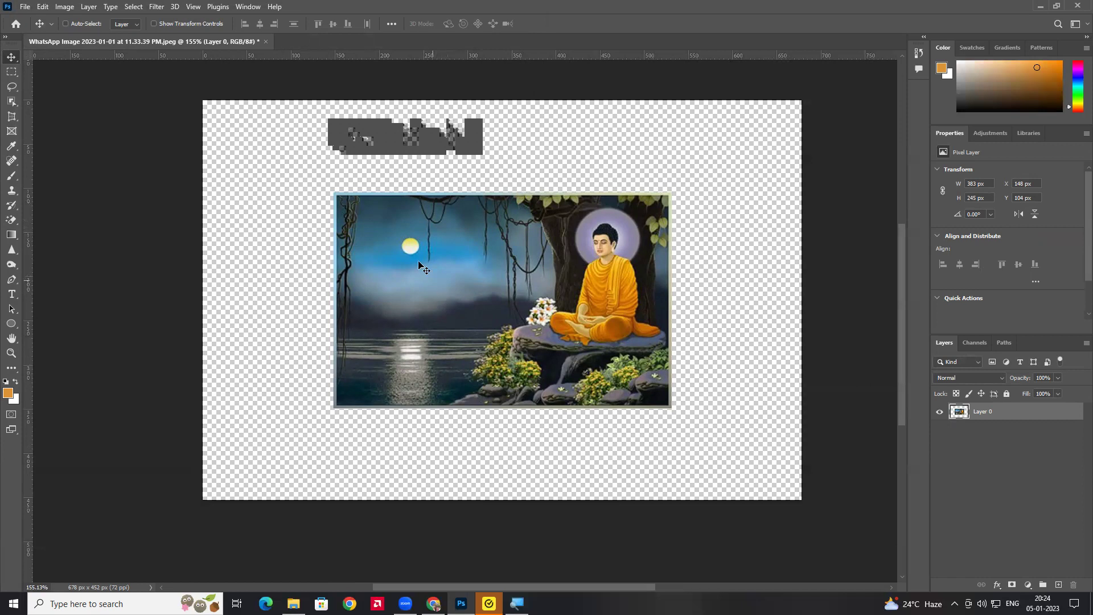
click(26, 7)
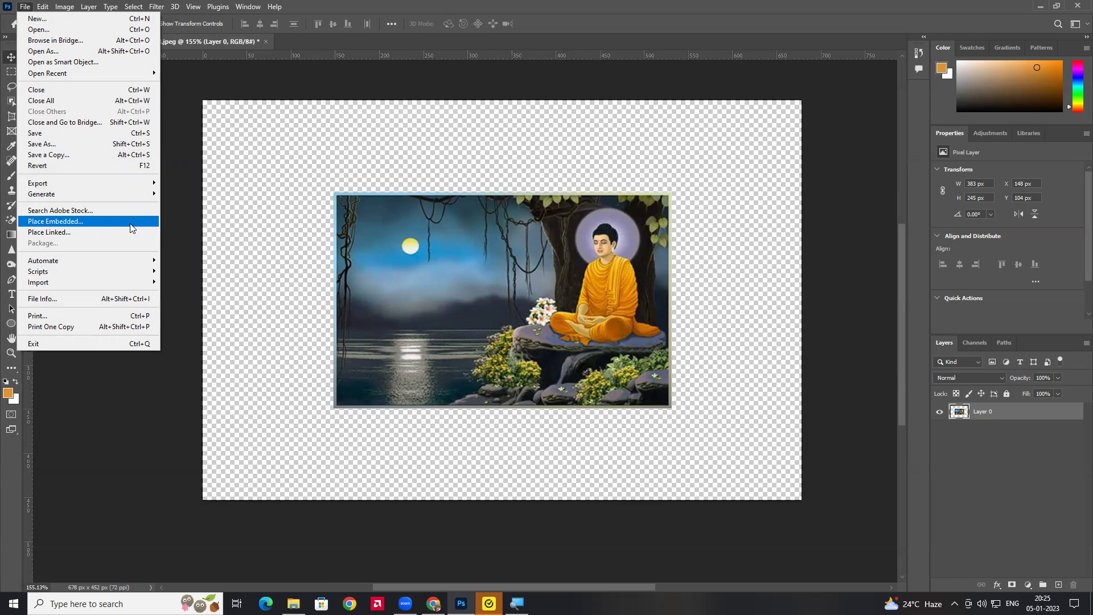
Place the golden seated Buddha image as an embedded layer and drag it to the canvas's left side
click(130, 227)
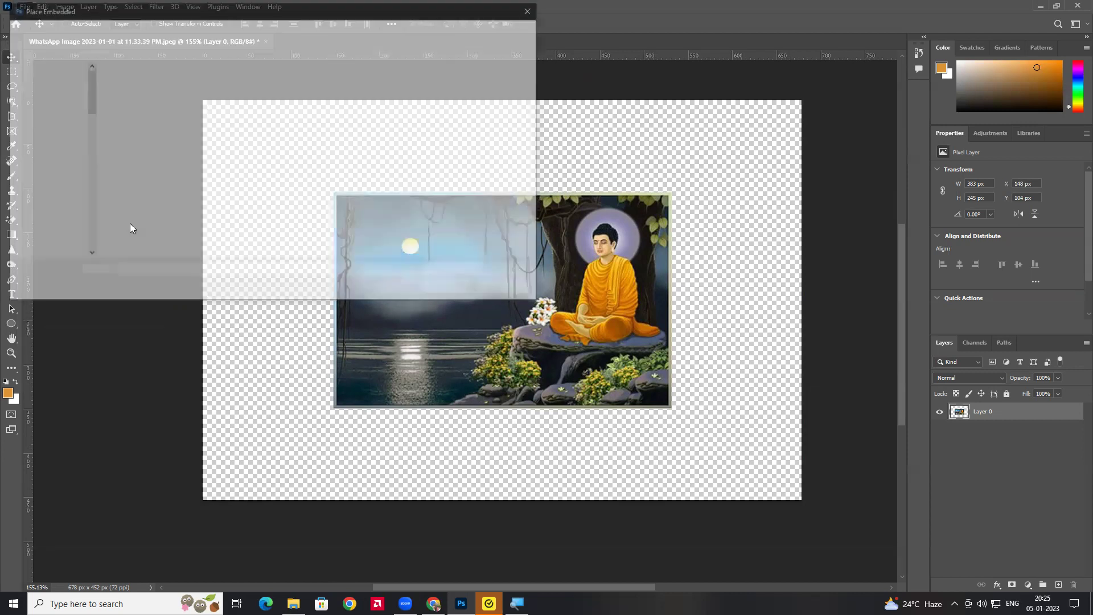
double_click(206, 83)
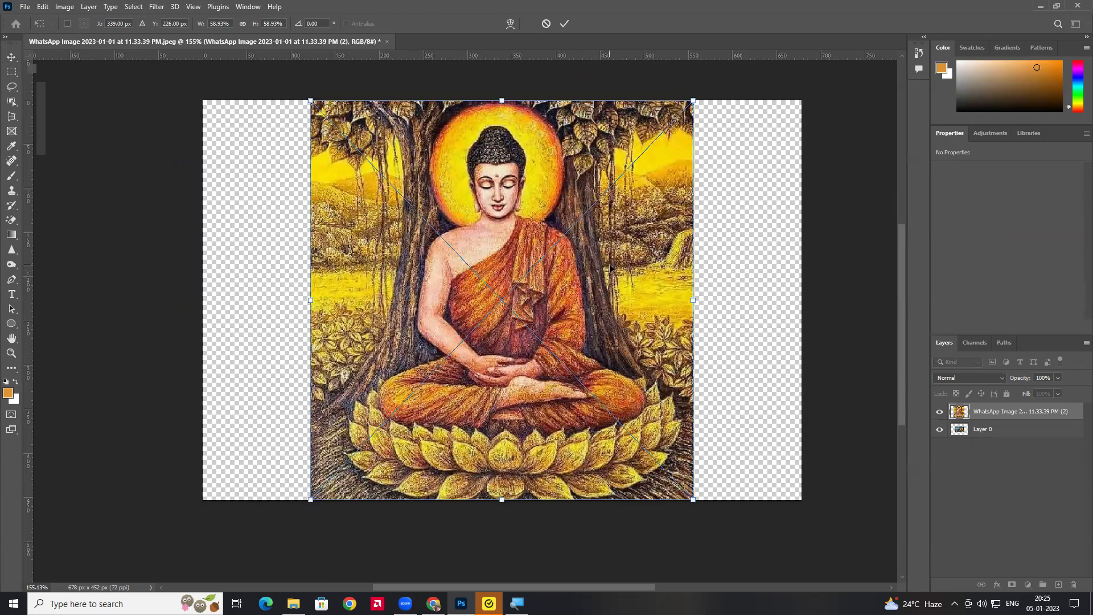
key(Return)
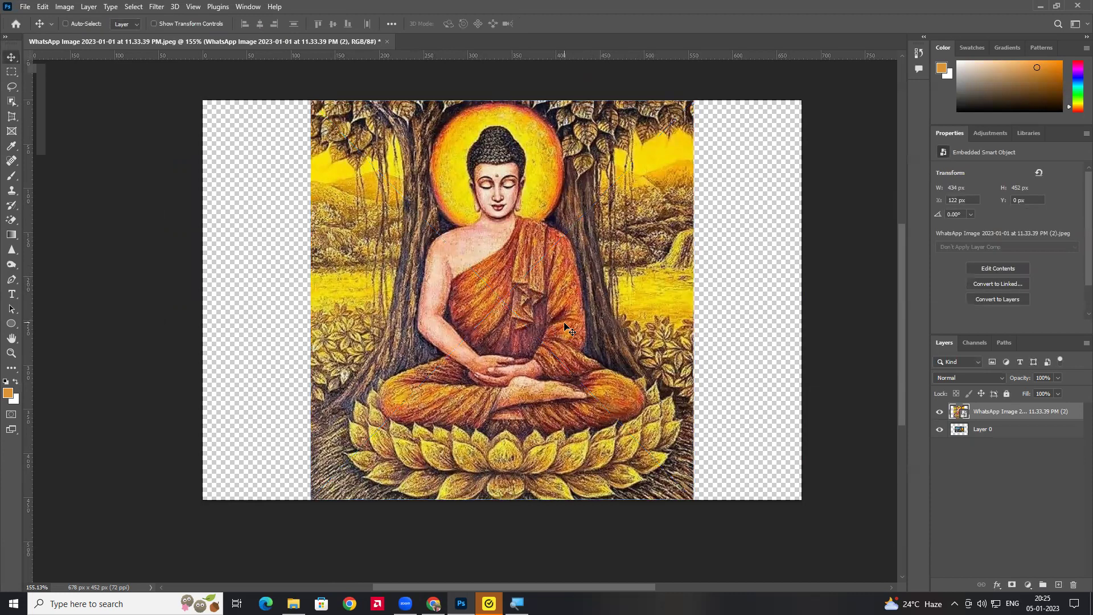
click(1008, 436)
click(1011, 417)
drag(457, 222, 316, 239)
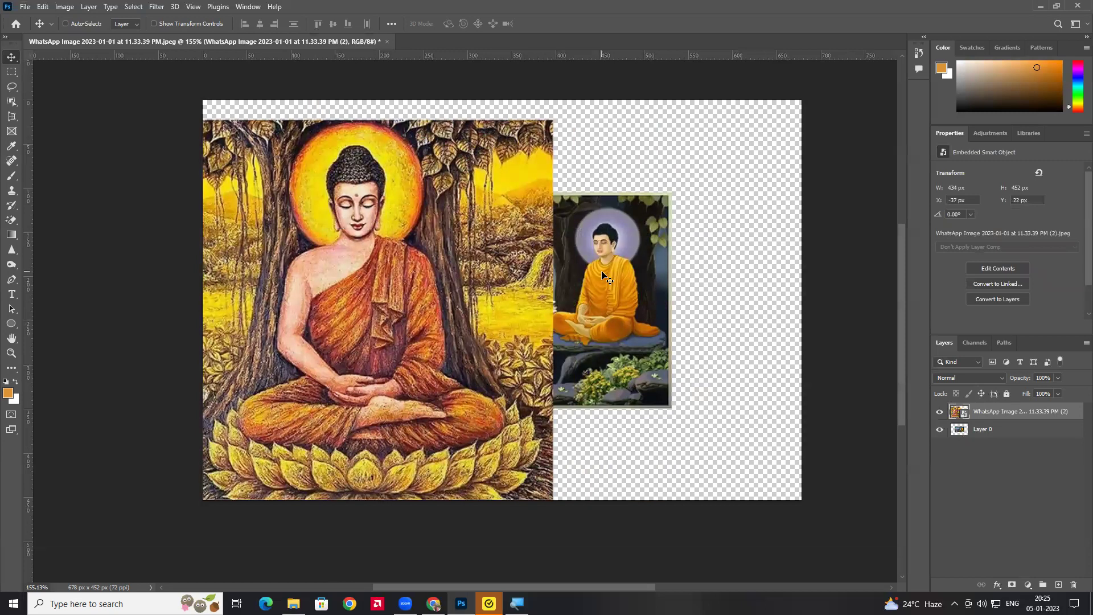
Place the first WhatsApp image, the Buddha face, as an embedded layer and select it
click(23, 8)
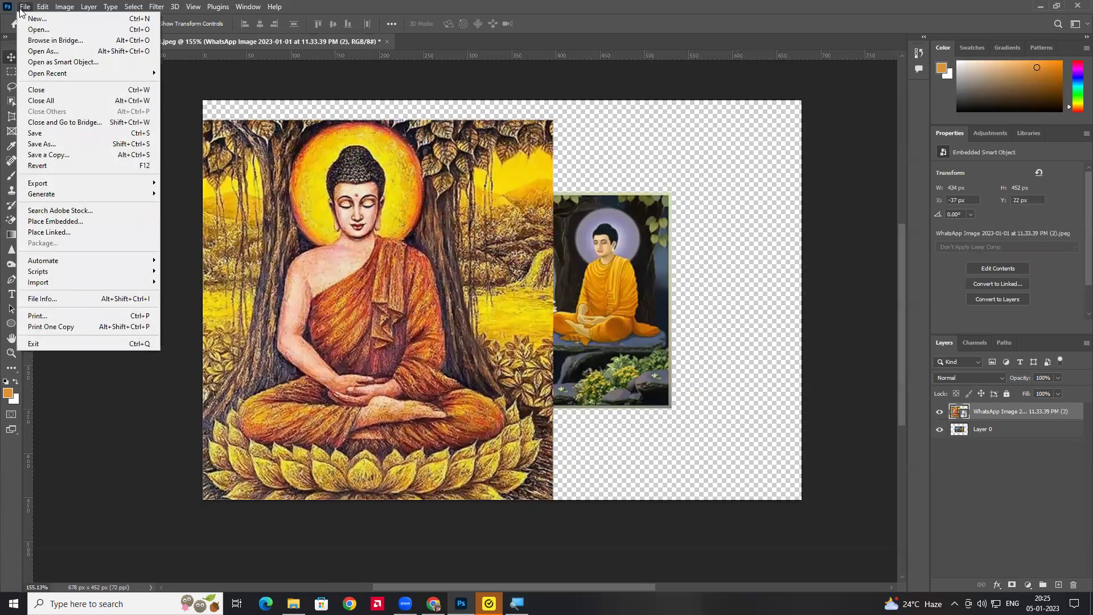
click(84, 220)
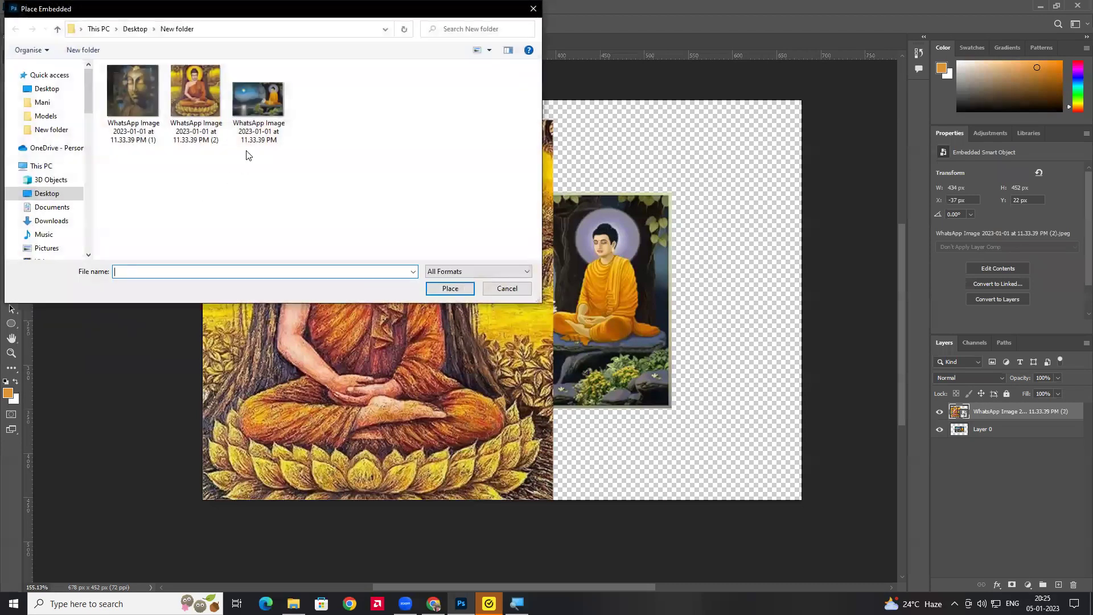
click(129, 94)
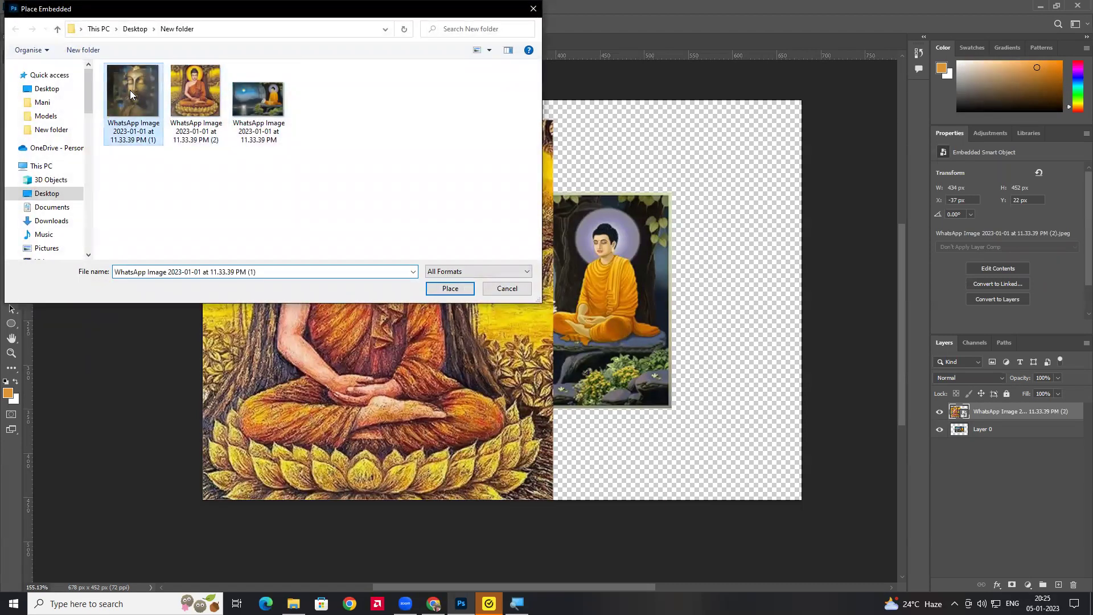
double_click(130, 90)
key(Return)
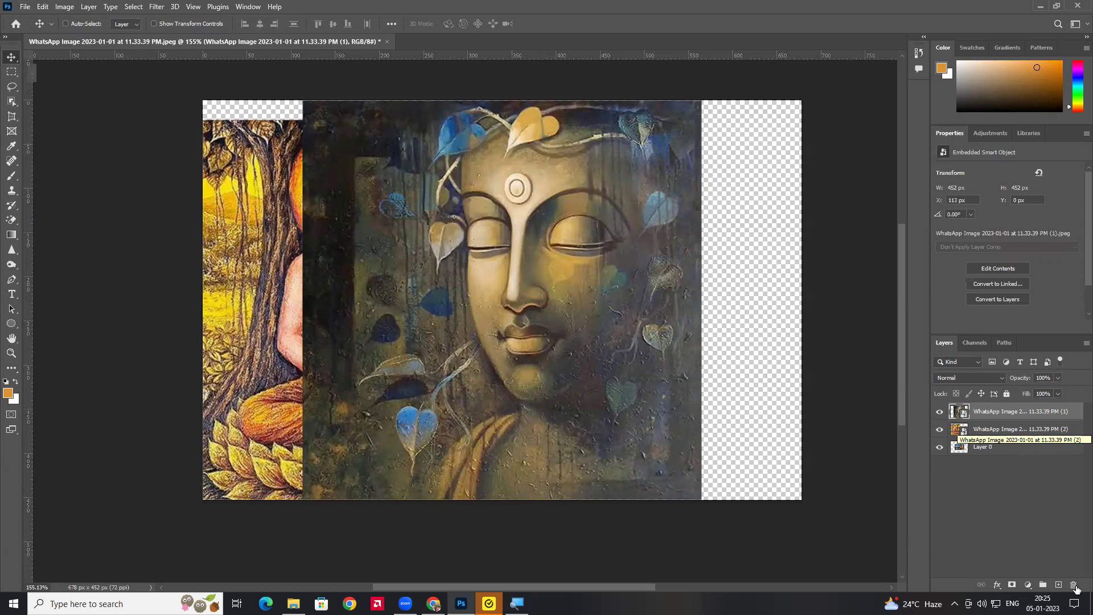
click(987, 468)
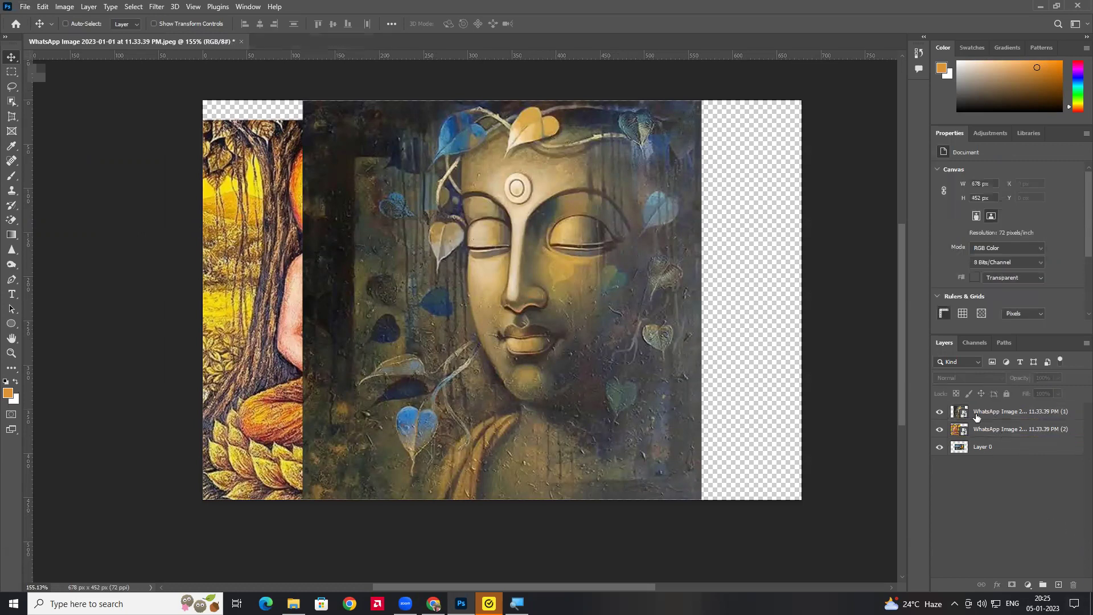
click(997, 417)
Shrink the Buddha face image and shift it to the lower right
key(ctrl)
key(ctrl+t)
drag(702, 101, 526, 277)
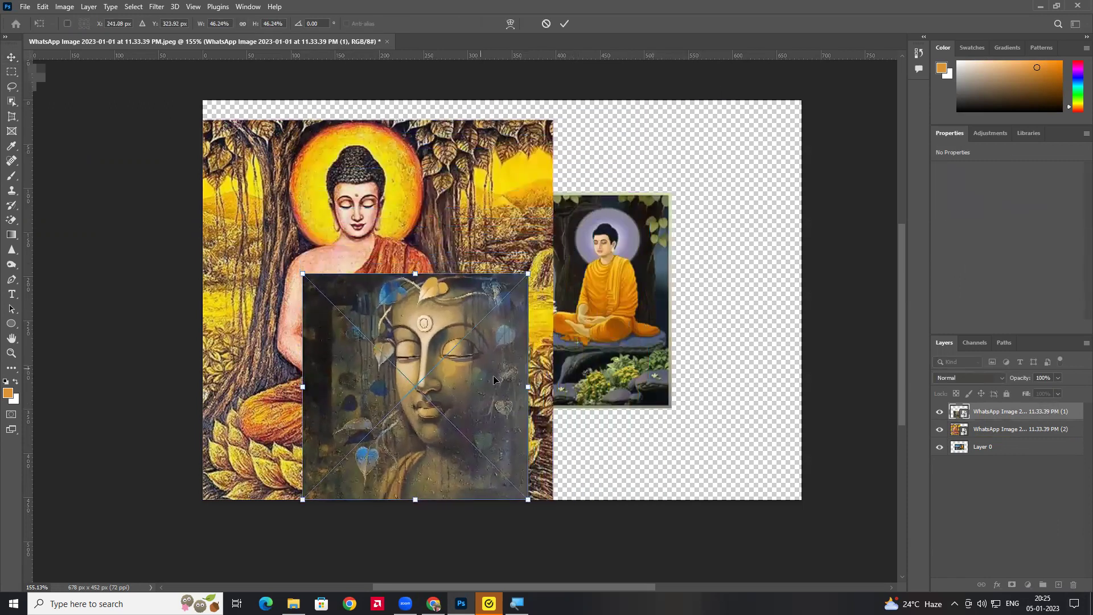
drag(477, 376, 615, 376)
key(Return)
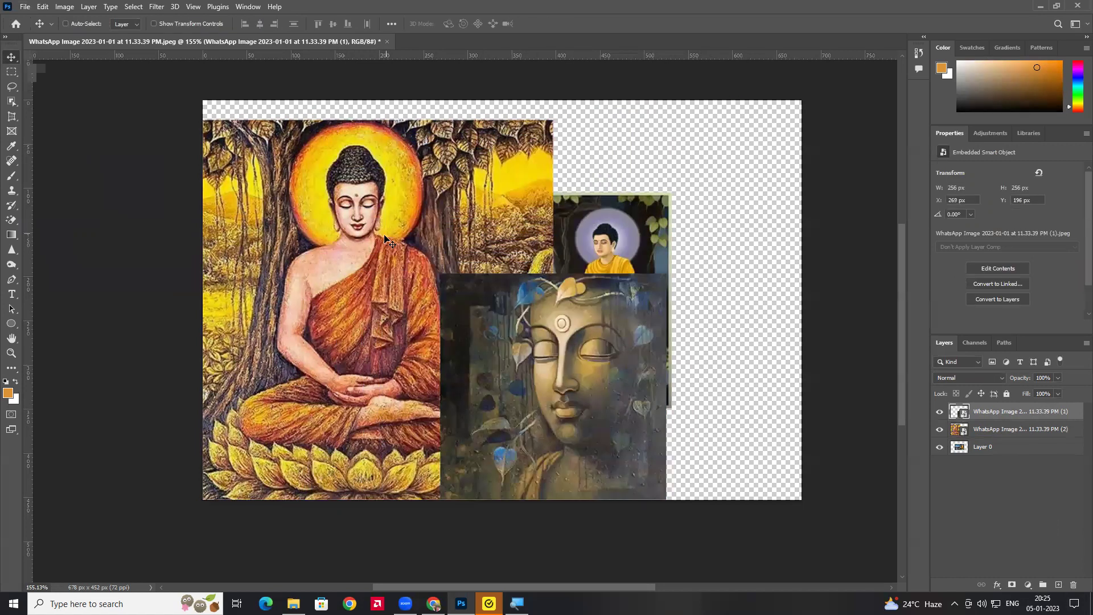
Shrink the golden Buddha to 246 × 257 px and move it to the top-left at X 10, Y 20
click(1000, 431)
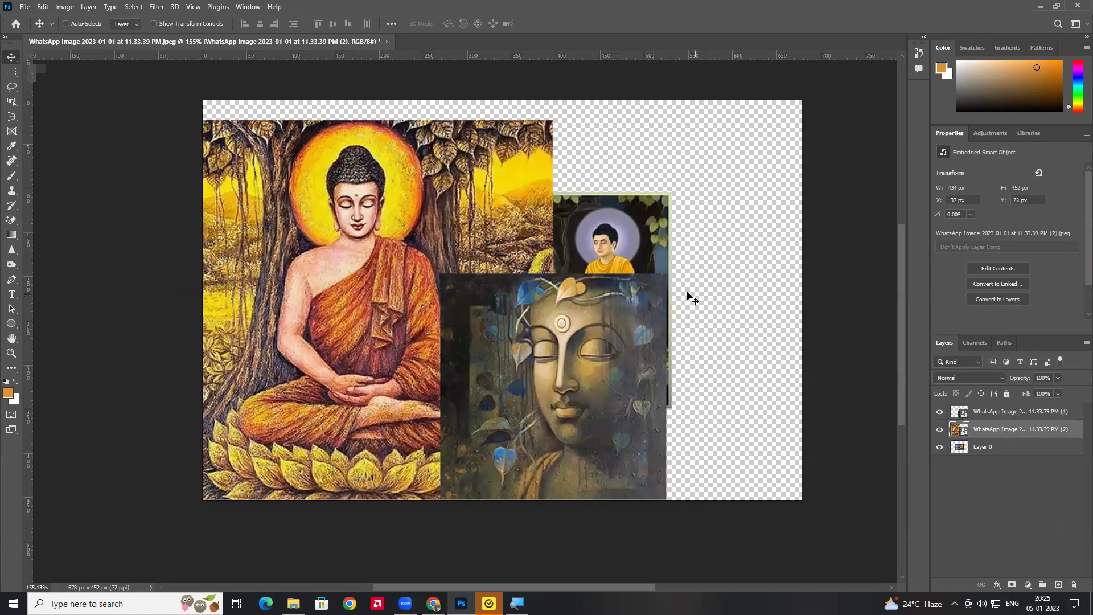
key(ctrl+t)
drag(547, 130, 387, 292)
drag(340, 385, 382, 210)
key(Return)
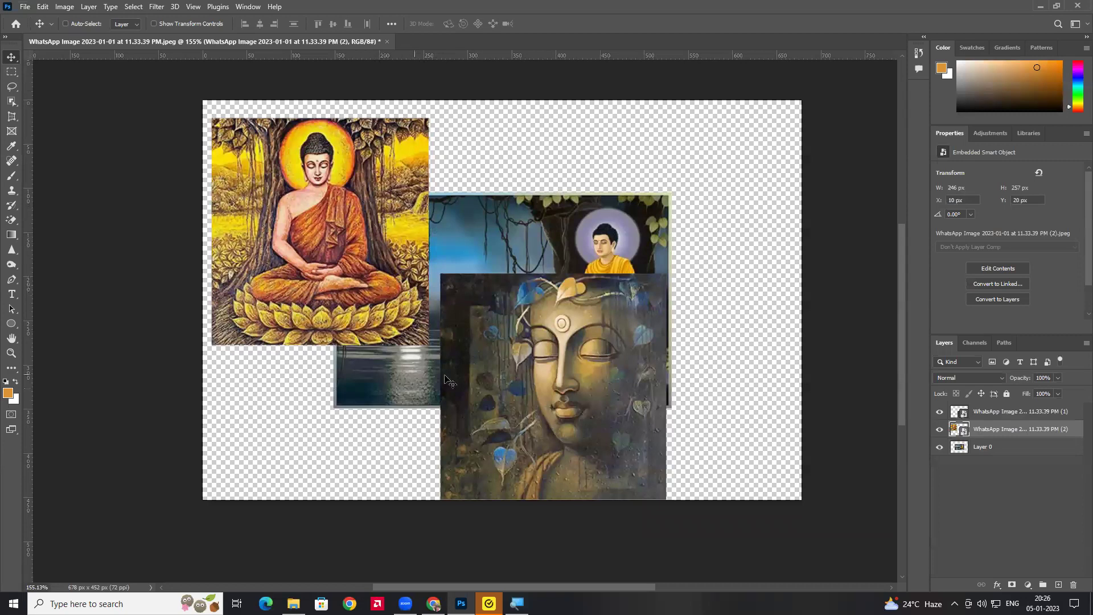
click(993, 413)
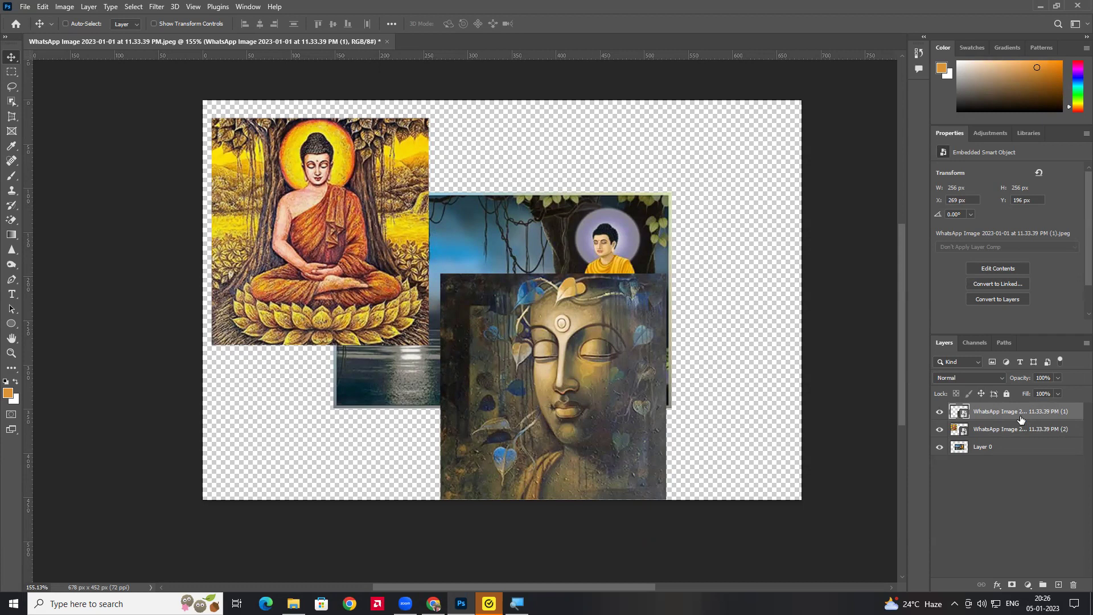
Put the Buddha face layer below Layer 0 and move it to the upper right at X 376, Y 20
drag(1017, 411, 1017, 427)
drag(563, 385, 443, 340)
drag(483, 317, 471, 308)
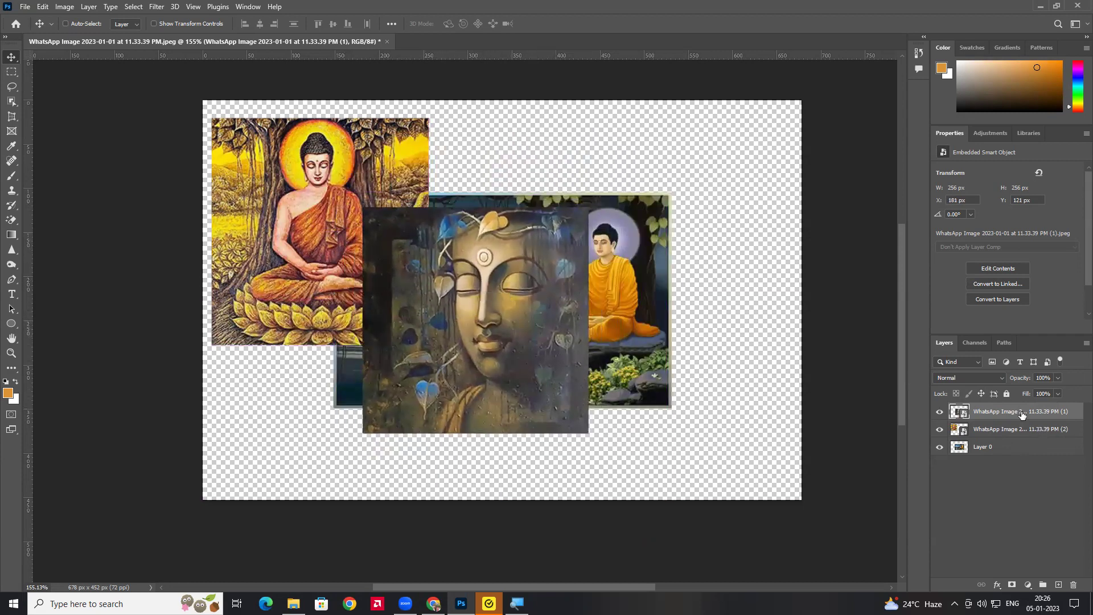
drag(1022, 415, 1024, 433)
drag(469, 338, 409, 356)
drag(991, 432, 991, 455)
drag(396, 424, 638, 312)
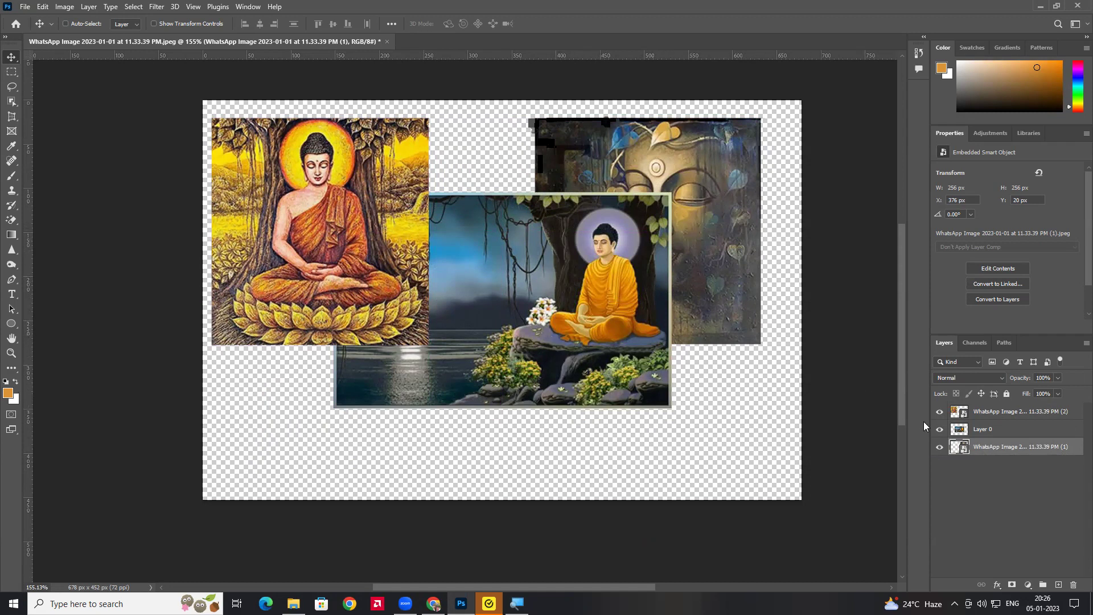
Move the golden Buddha to X 100, Y 50, layered behind the moonlit scene and the Buddha face
click(1024, 416)
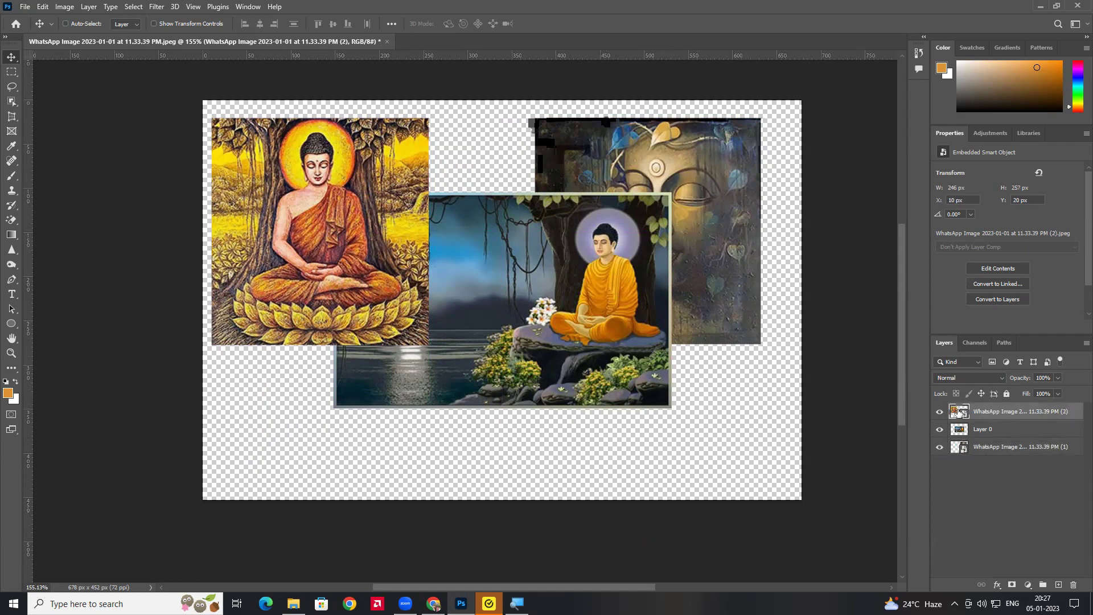
drag(324, 246, 495, 263)
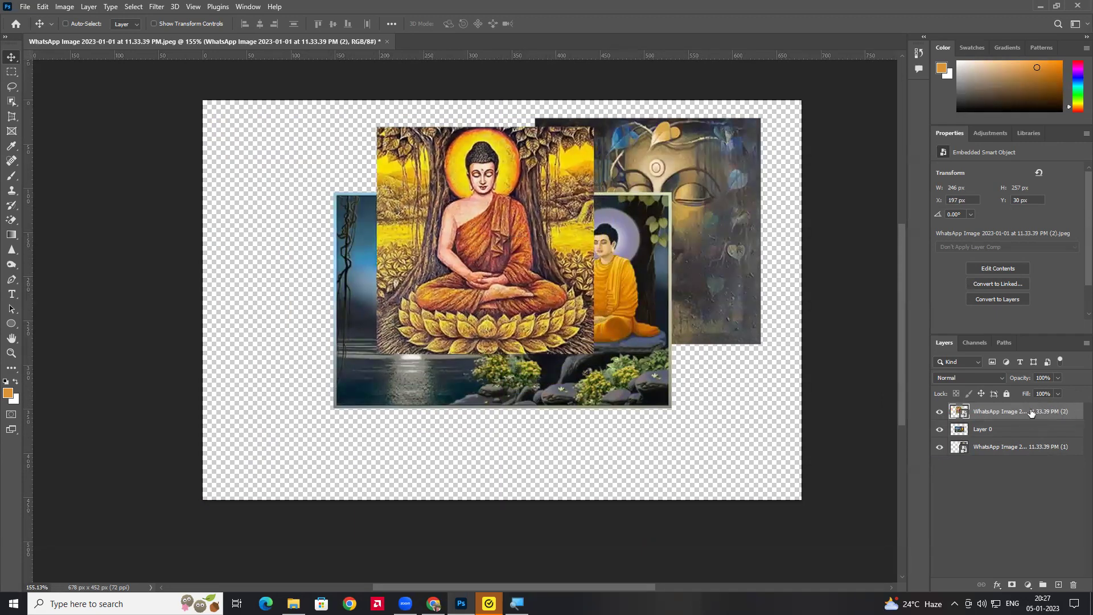
drag(1019, 415, 1007, 438)
drag(531, 246, 581, 273)
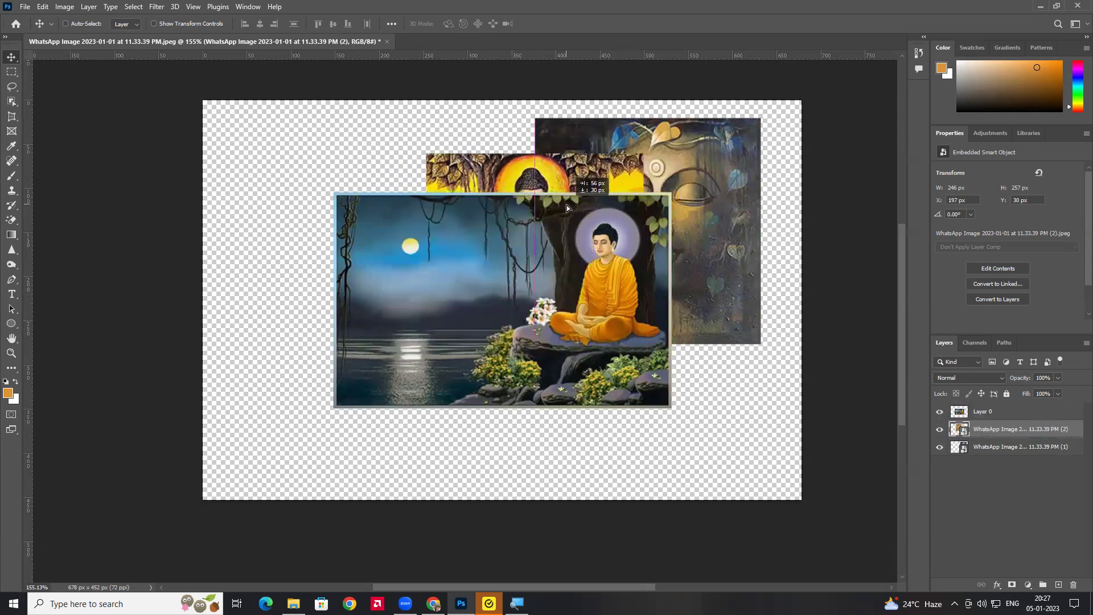
drag(1011, 439, 1026, 494)
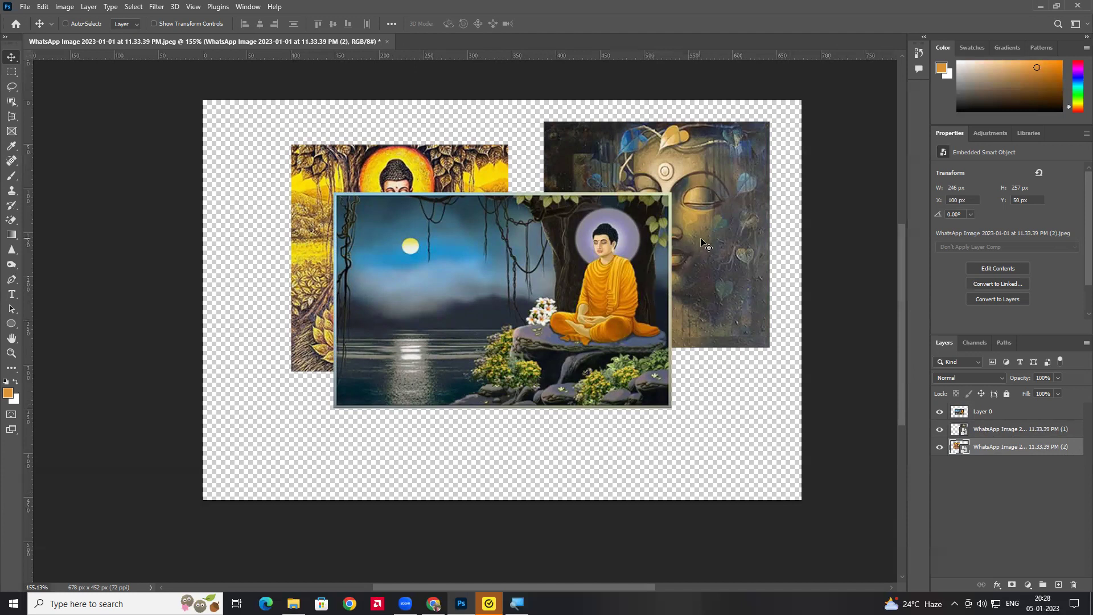
Shift the Buddha face right and up, then move the golden Buddha left
click(1022, 438)
drag(743, 234, 796, 229)
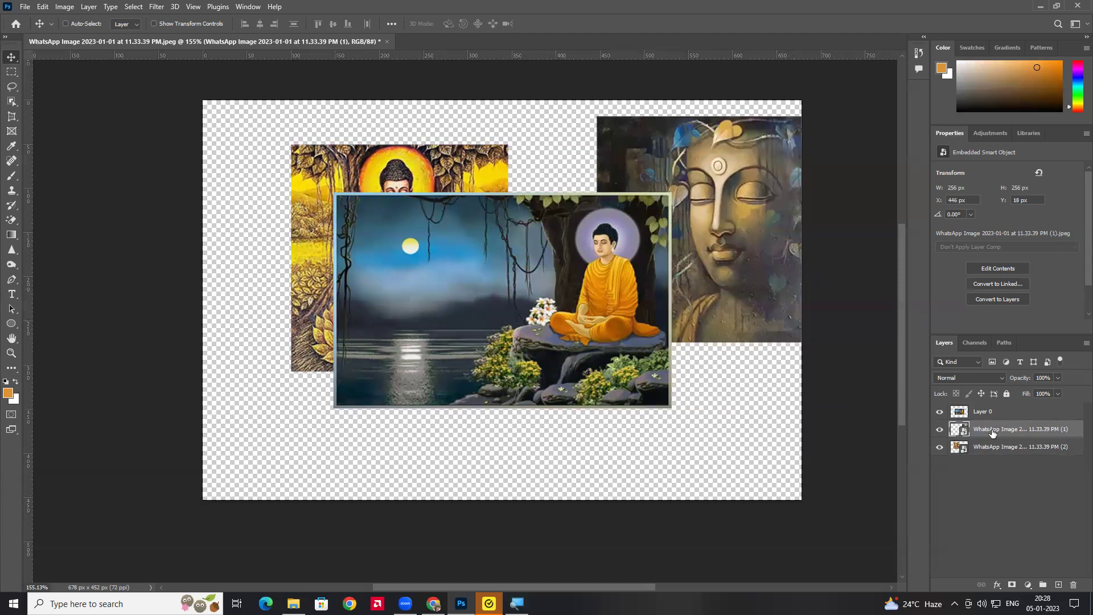
drag(380, 164, 398, 179)
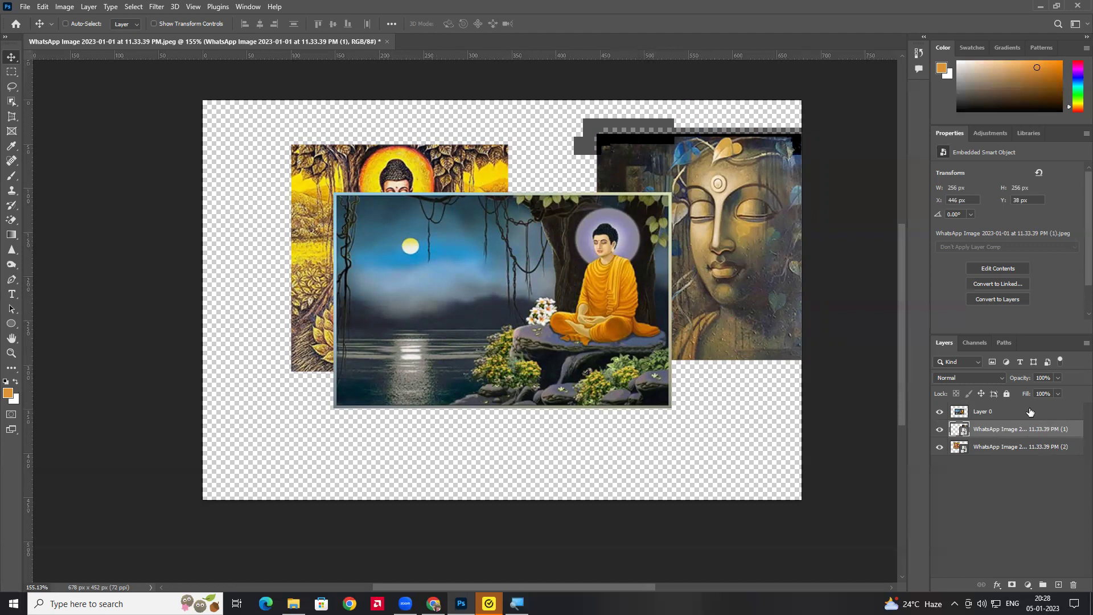
click(940, 447)
click(941, 447)
click(1013, 446)
drag(435, 206, 389, 183)
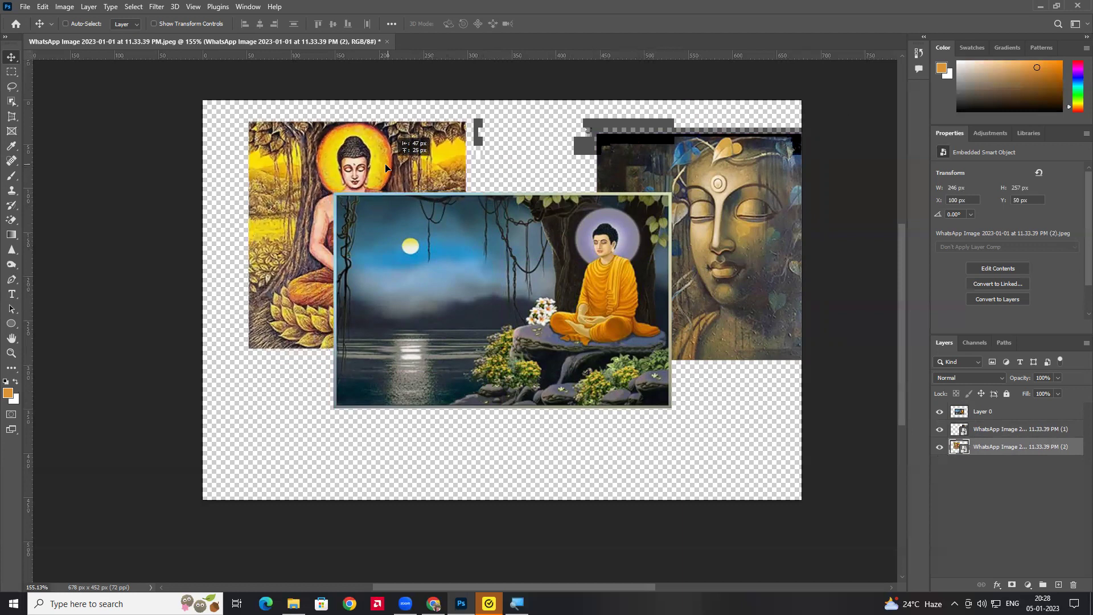
Nudge the golden Buddha left and up, and lower the Buddha face slightly
click(1008, 428)
click(1016, 411)
click(1018, 447)
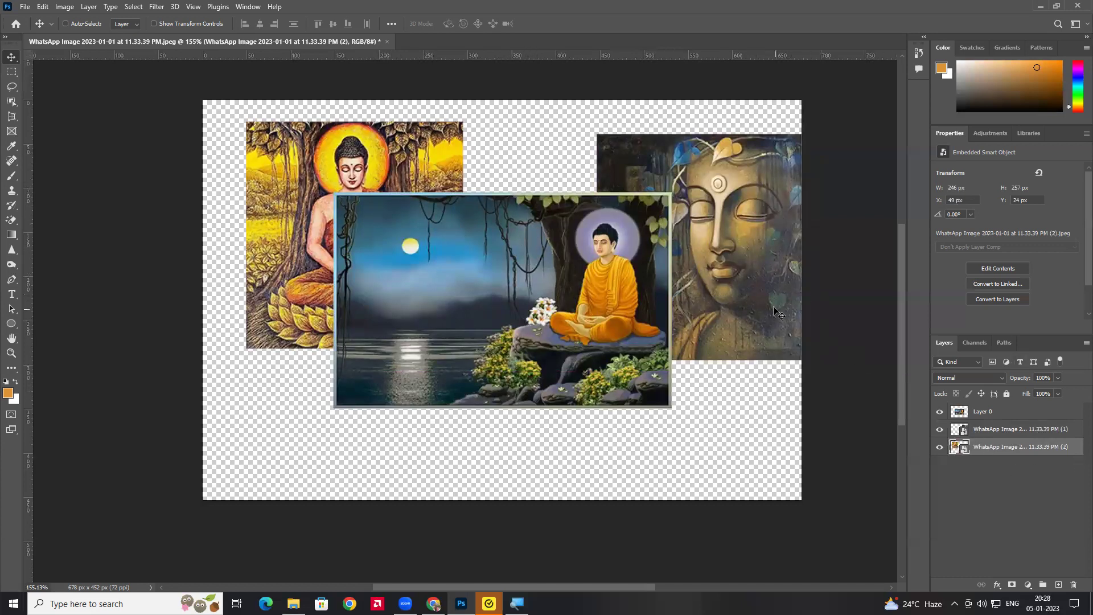
drag(719, 287, 700, 264)
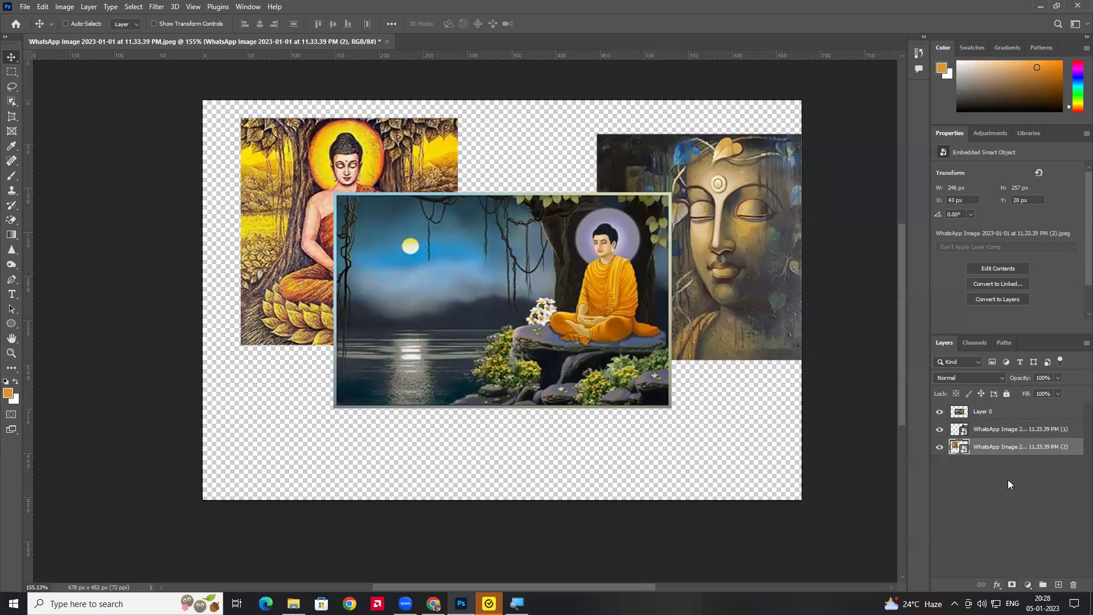
click(1008, 437)
mouse_move(574, 293)
mouse_down()
mouse_move(608, 313)
mouse_move(575, 310)
mouse_up()
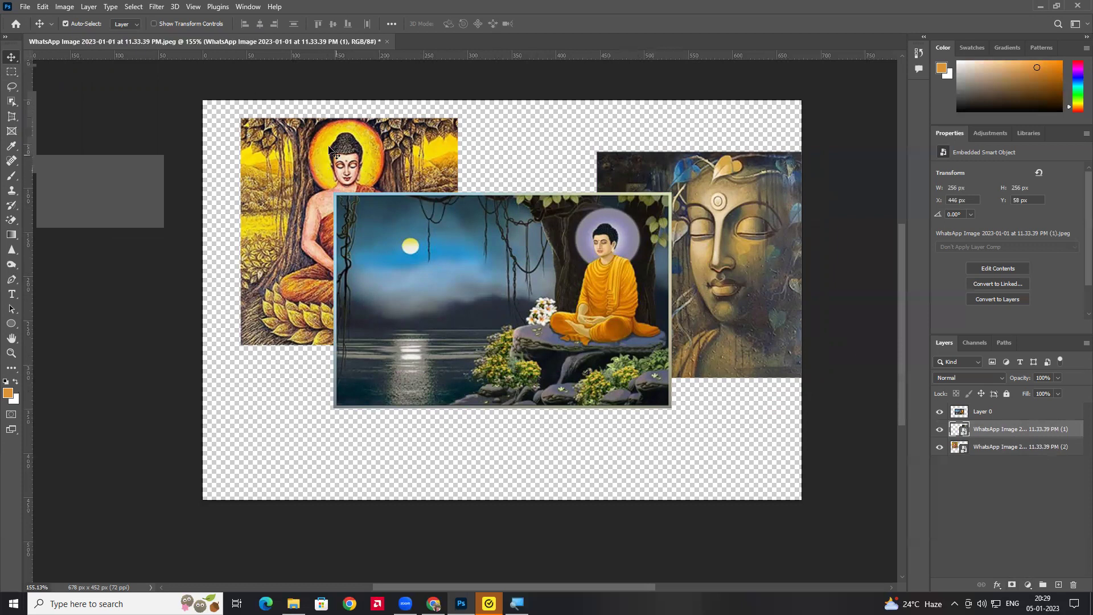
Settle the golden Buddha at X 28, Y 36, the face at X 406, Y 6, and the moonlit scene at lower centre
drag(320, 157, 296, 189)
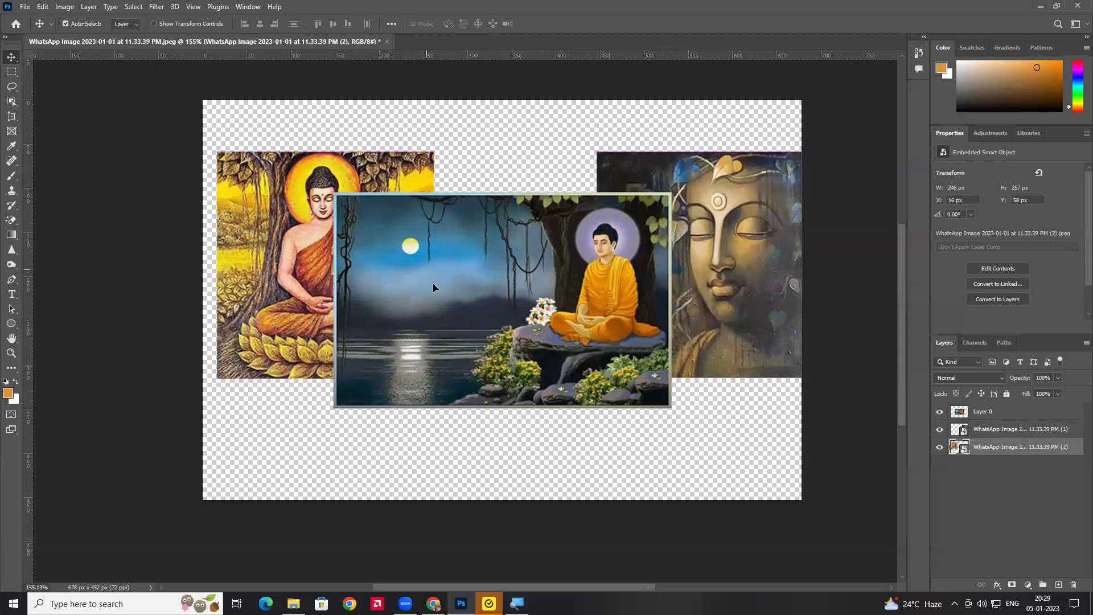
drag(433, 283, 437, 334)
drag(705, 260, 698, 218)
drag(450, 322, 463, 367)
drag(349, 269, 360, 250)
drag(524, 342, 509, 282)
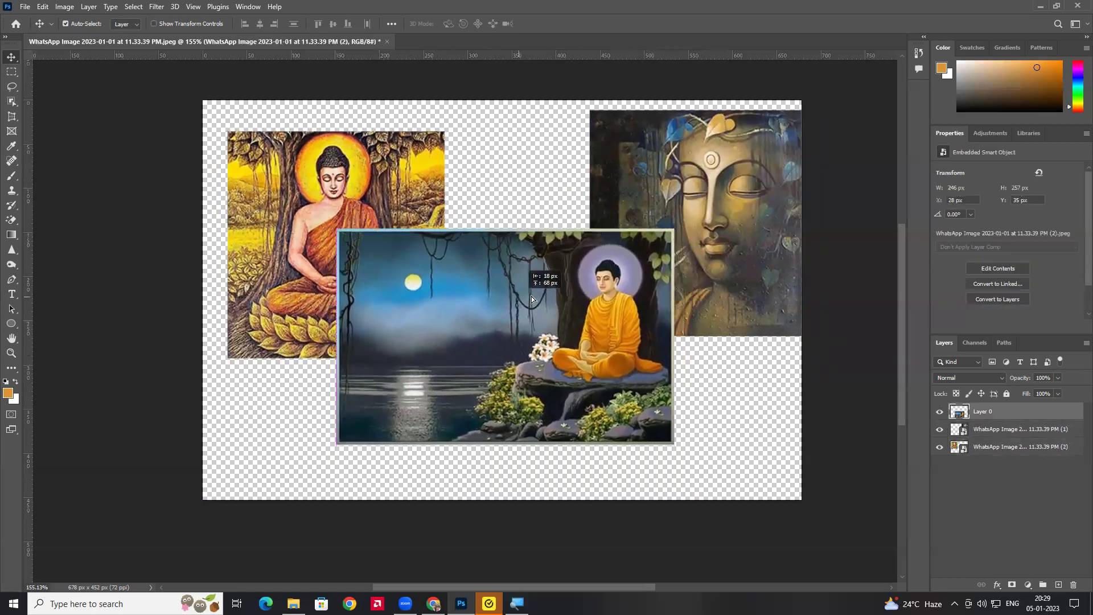
drag(727, 214, 713, 220)
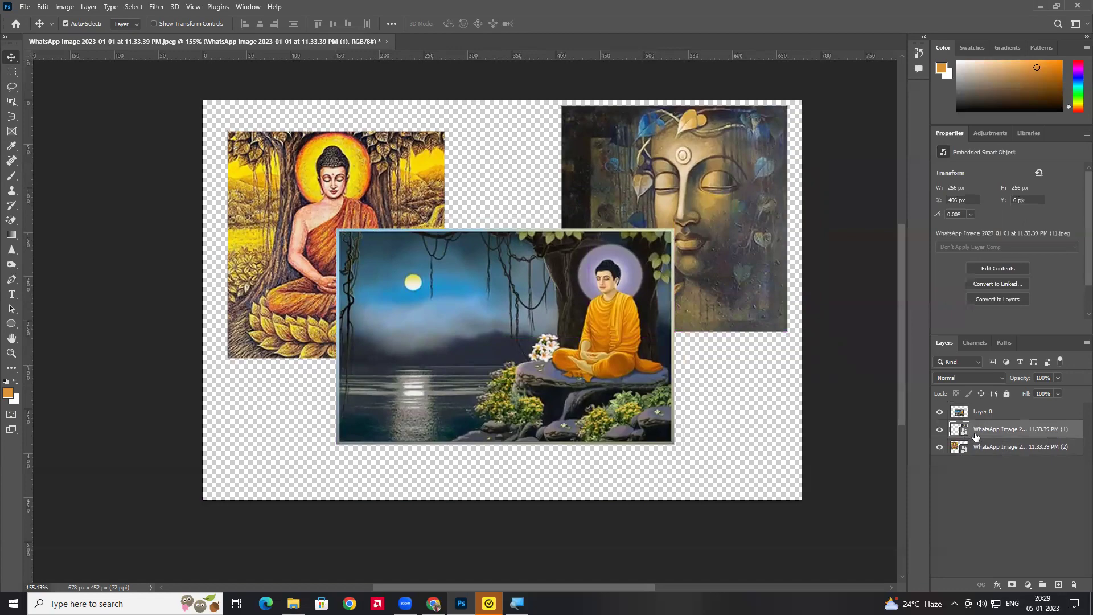